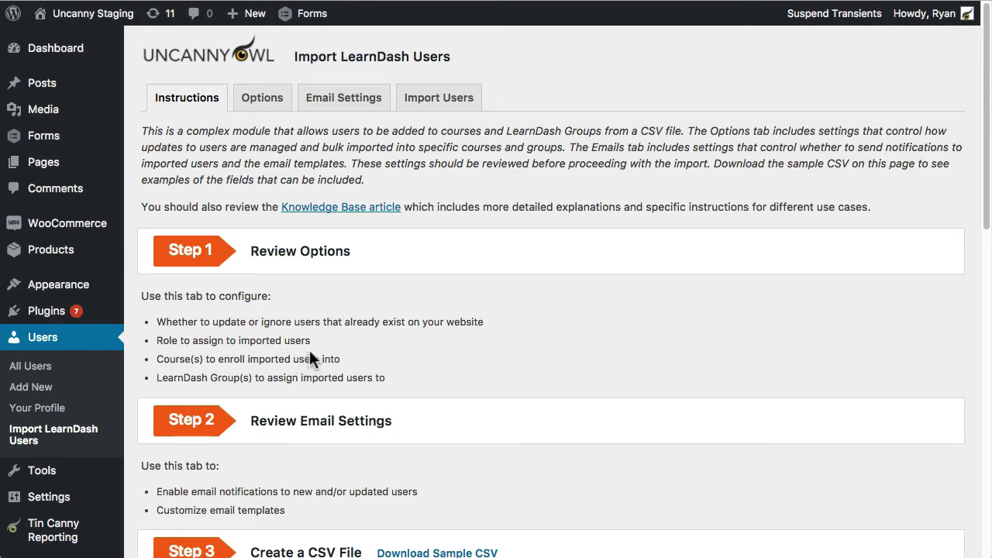
scroll(309, 351, down, 1)
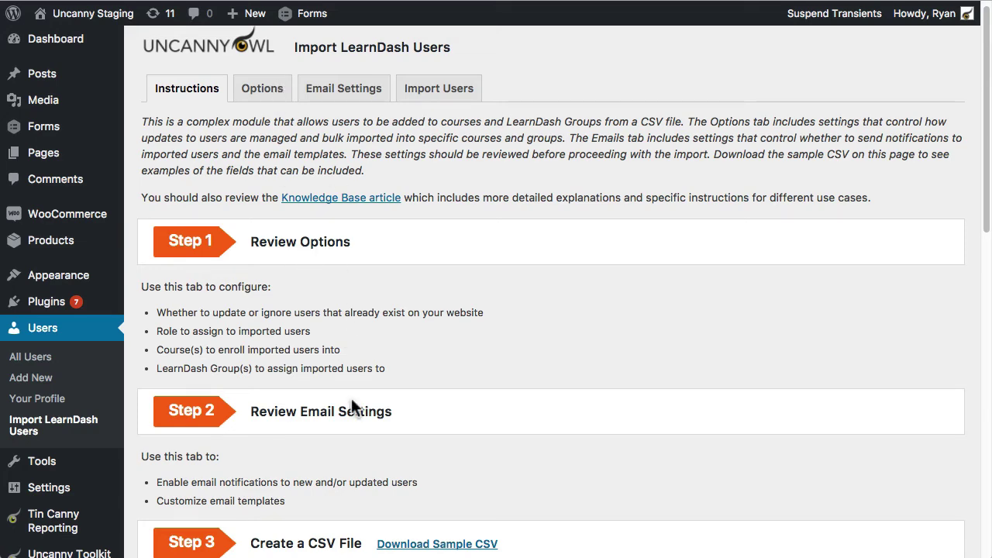
scroll(384, 416, down, 5)
scroll(377, 416, up, 5)
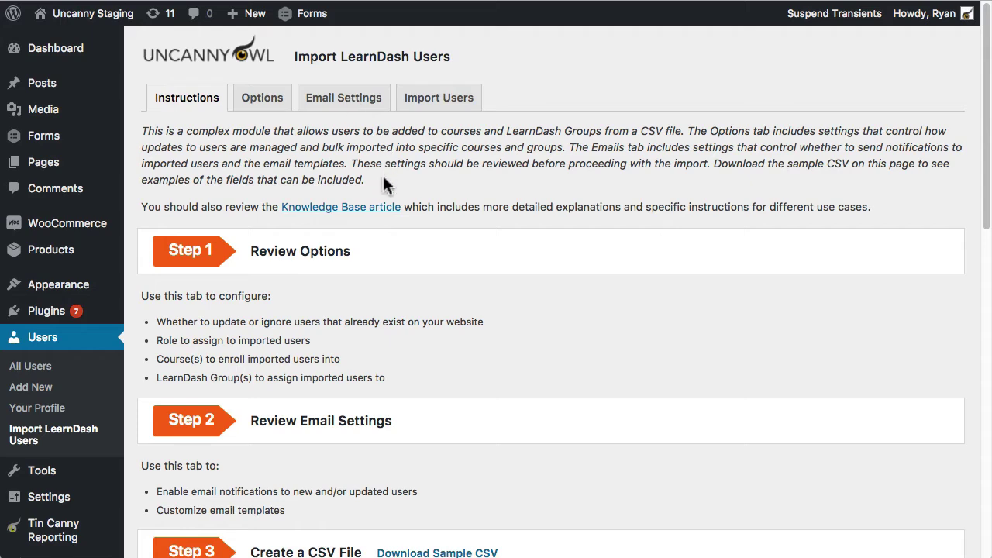
scroll(382, 199, down, 3)
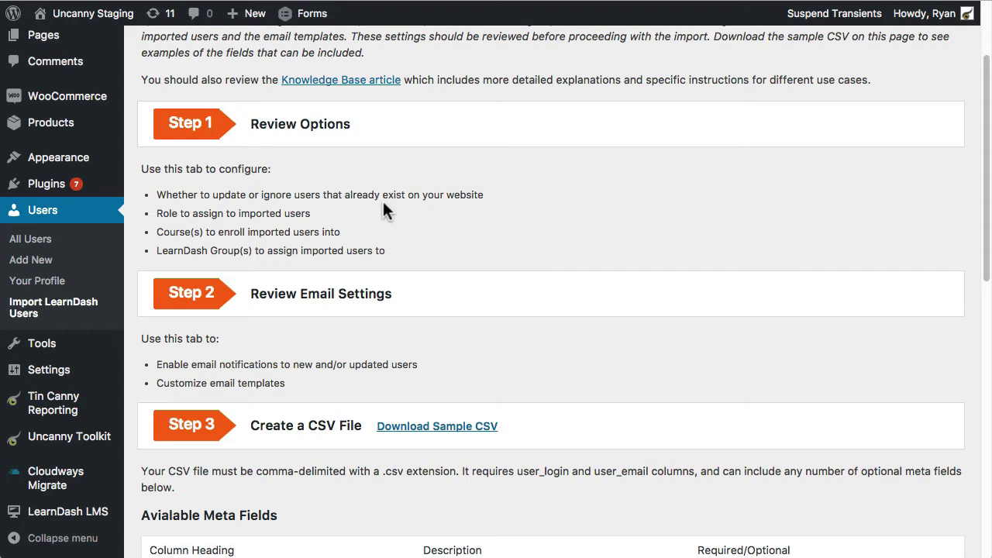
scroll(416, 310, down, 1)
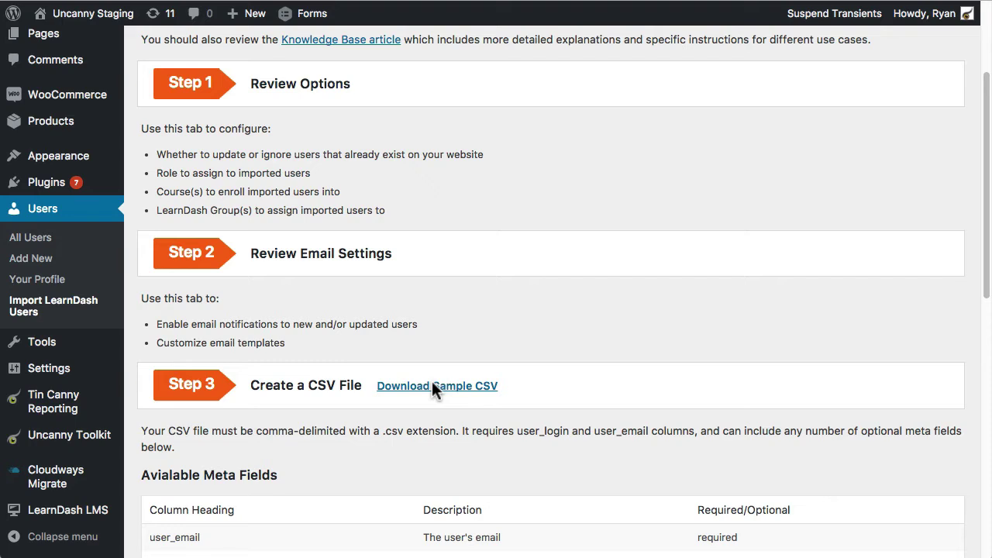
scroll(494, 414, down, 3)
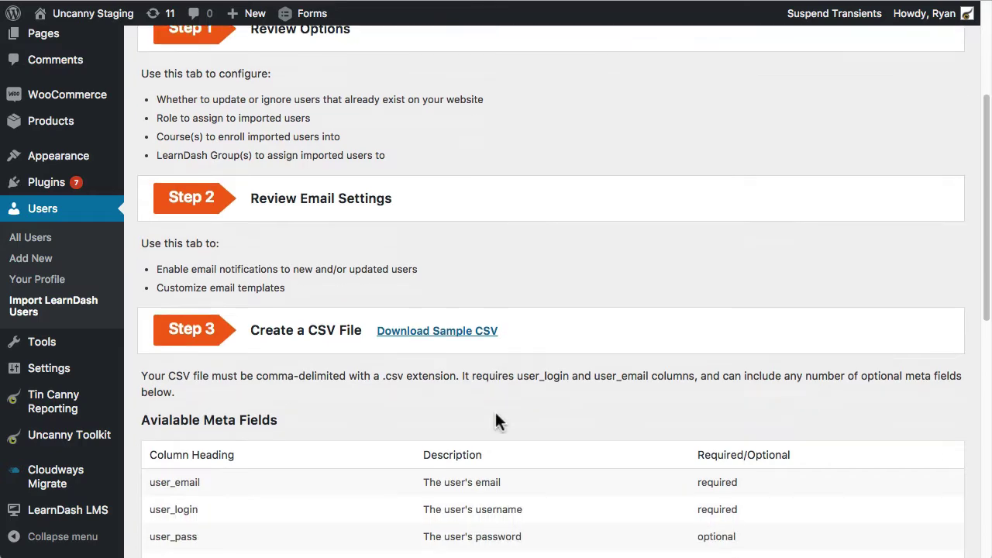
scroll(447, 411, down, 7)
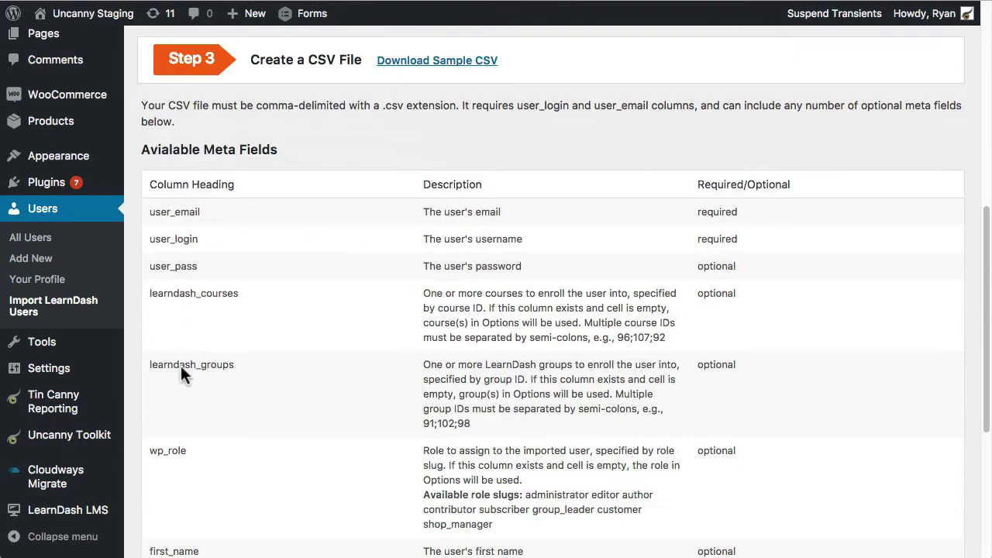
scroll(308, 299, down, 4)
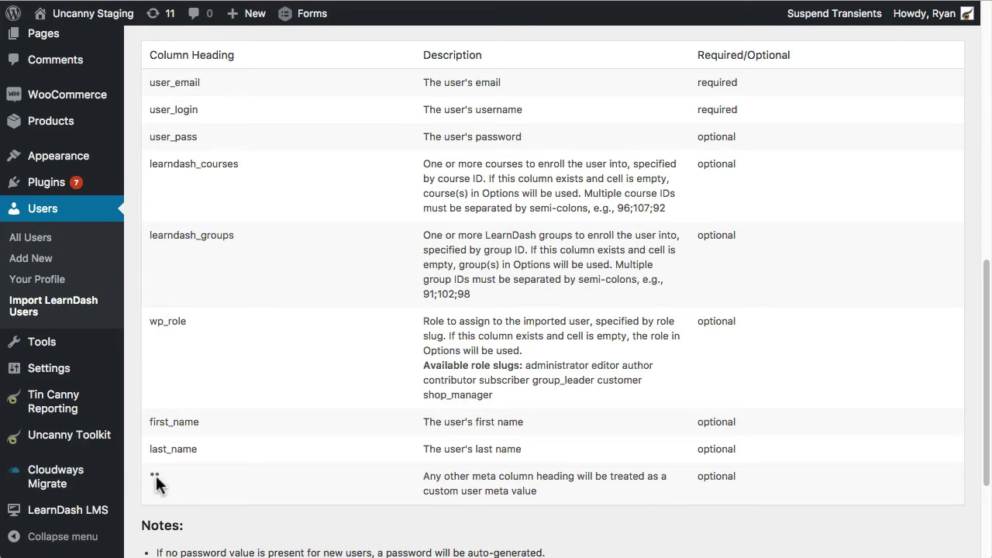
scroll(190, 480, up, 1)
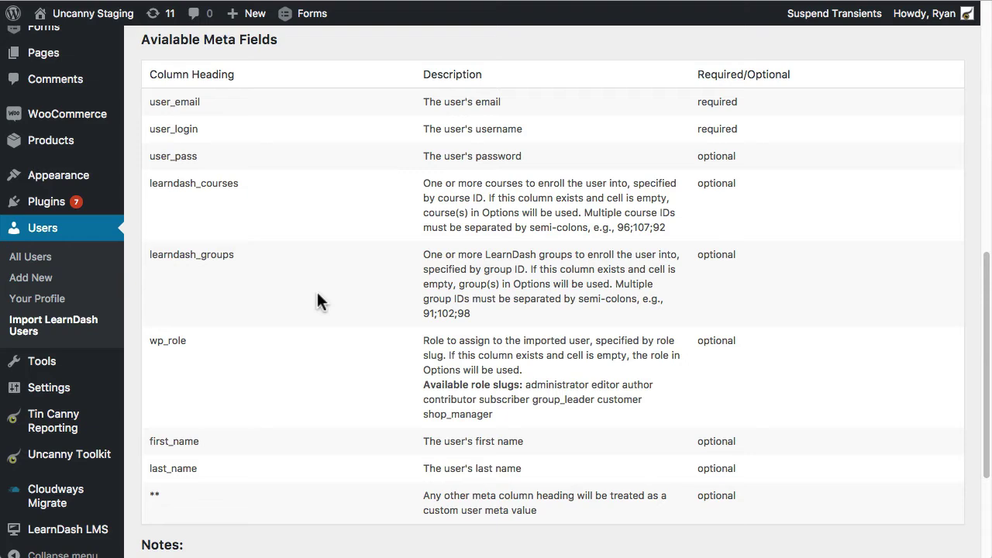
scroll(330, 290, down, 5)
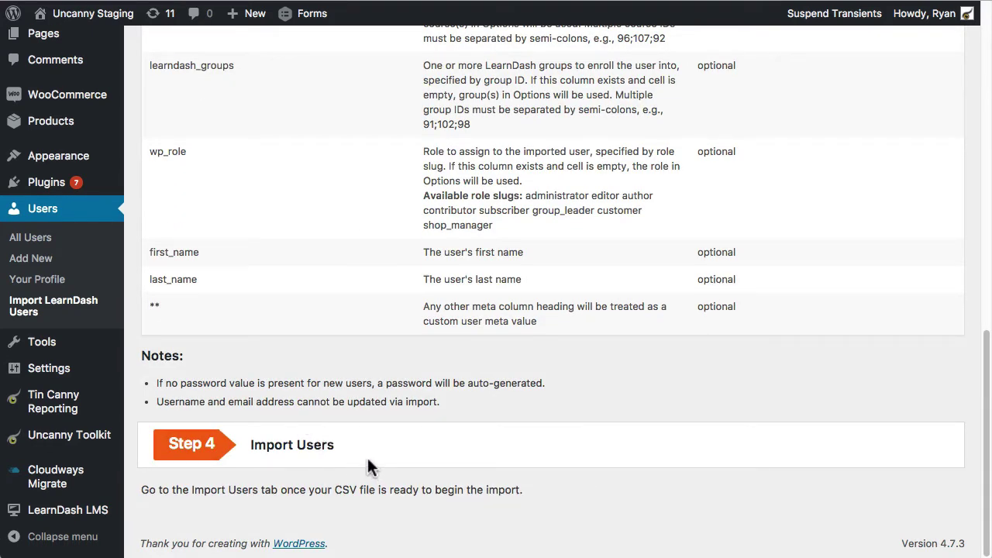
scroll(368, 465, up, 20)
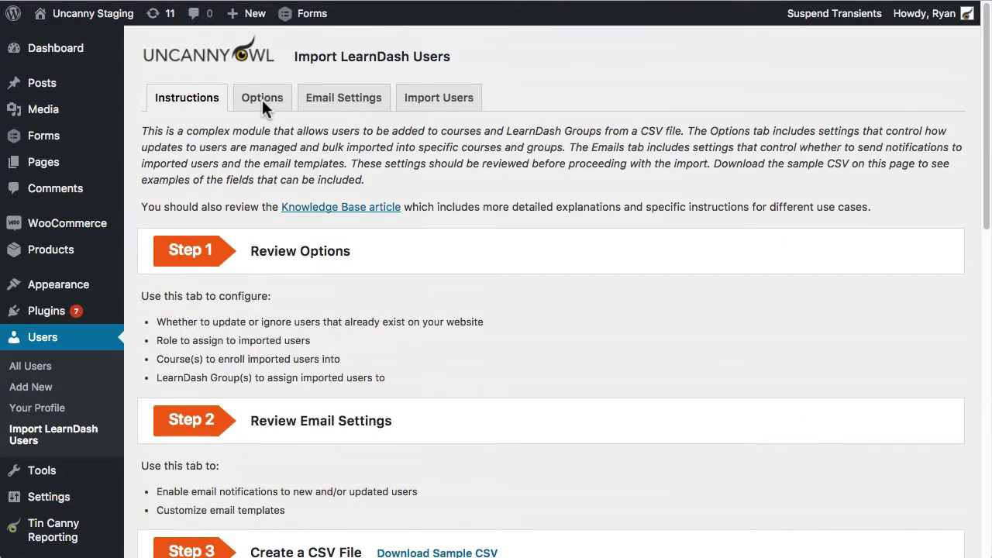
Step: Open the import Options, leaving existing users on Update (Default) and Group Leader as role
click(277, 123)
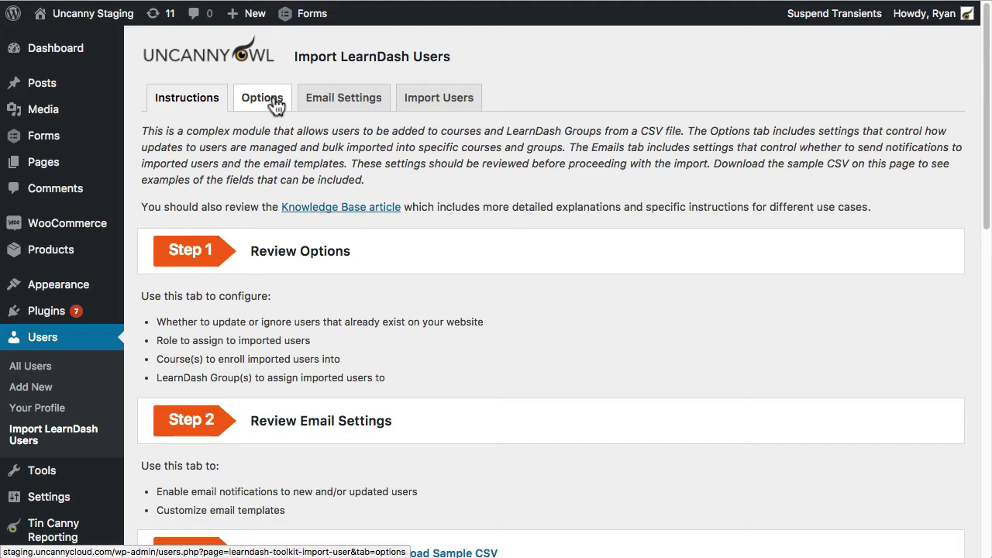
click(276, 104)
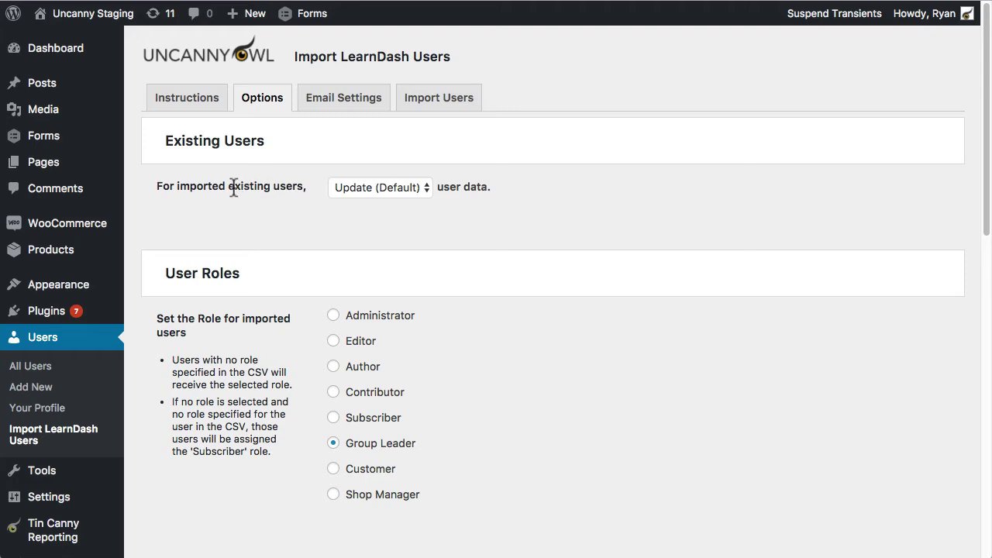
click(360, 186)
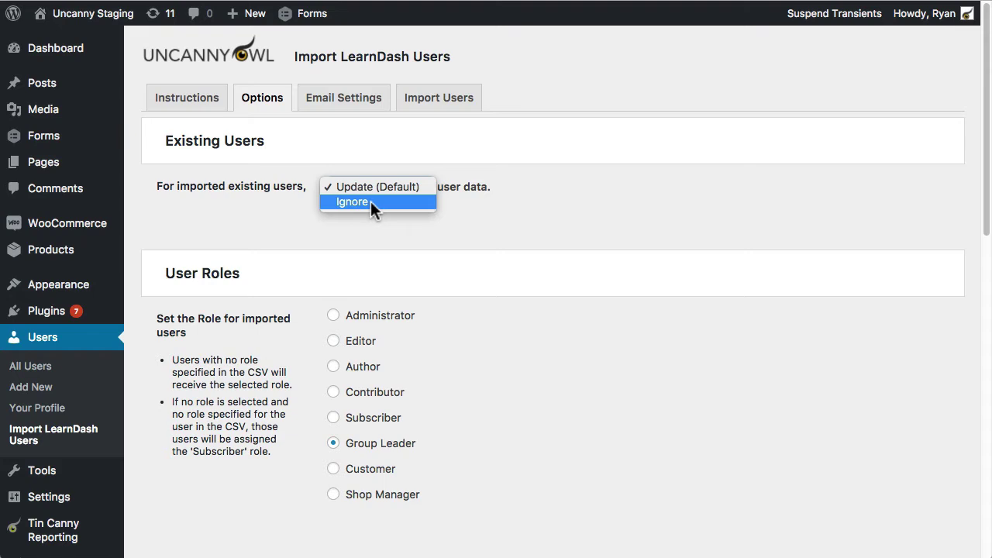
click(497, 214)
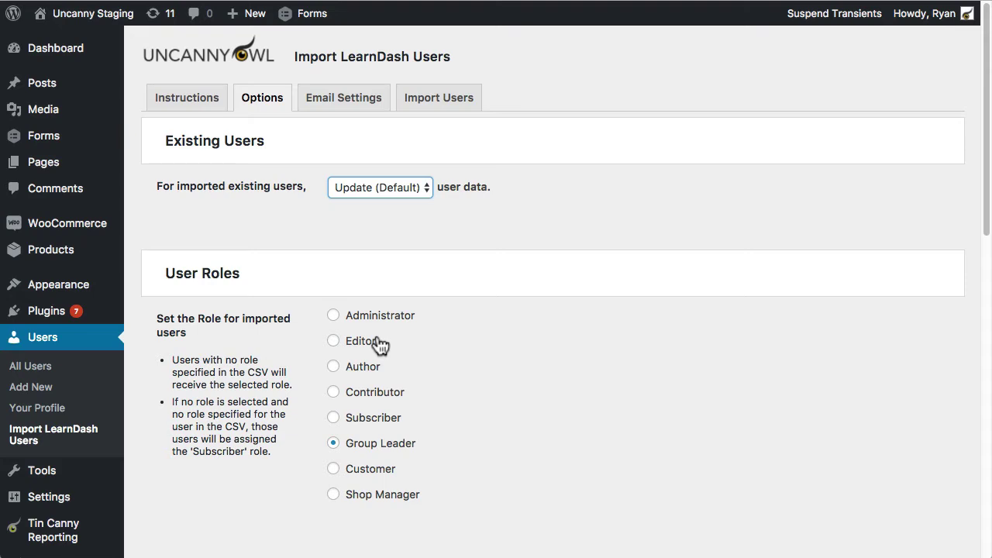
scroll(369, 314, down, 1)
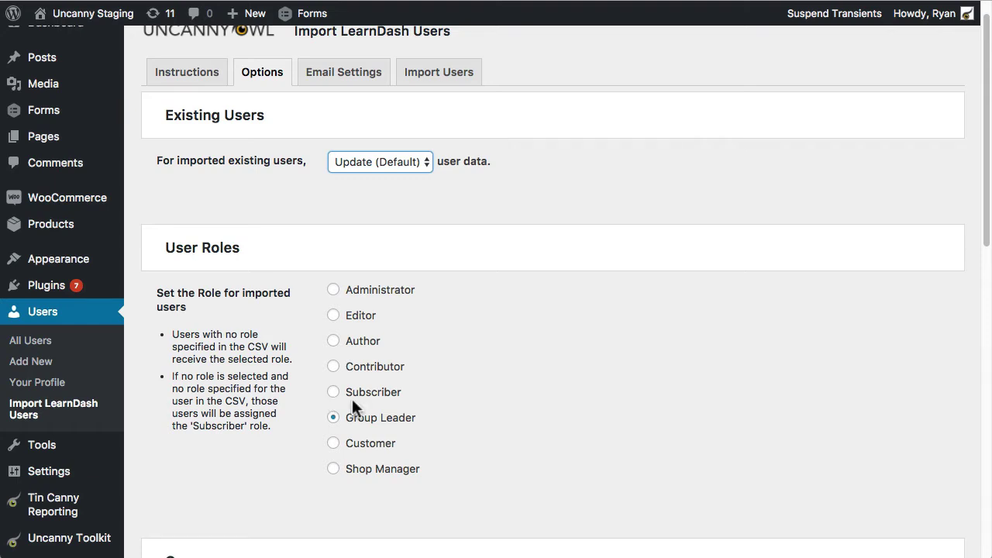
Step: Scroll through the Courses and Groups import options, then bring the import_user_screencast spreadsheet forward
scroll(697, 306, down, 8)
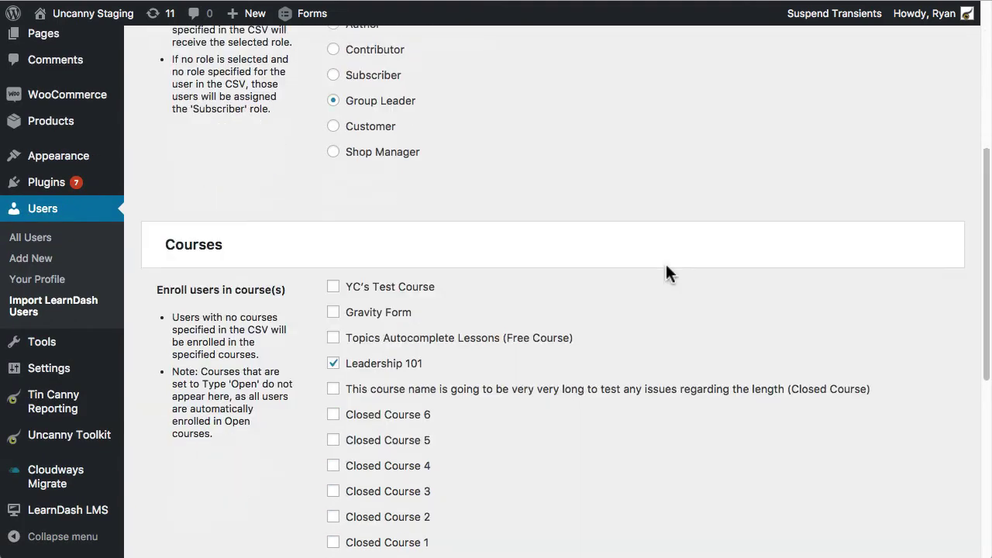
scroll(261, 342, down, 1)
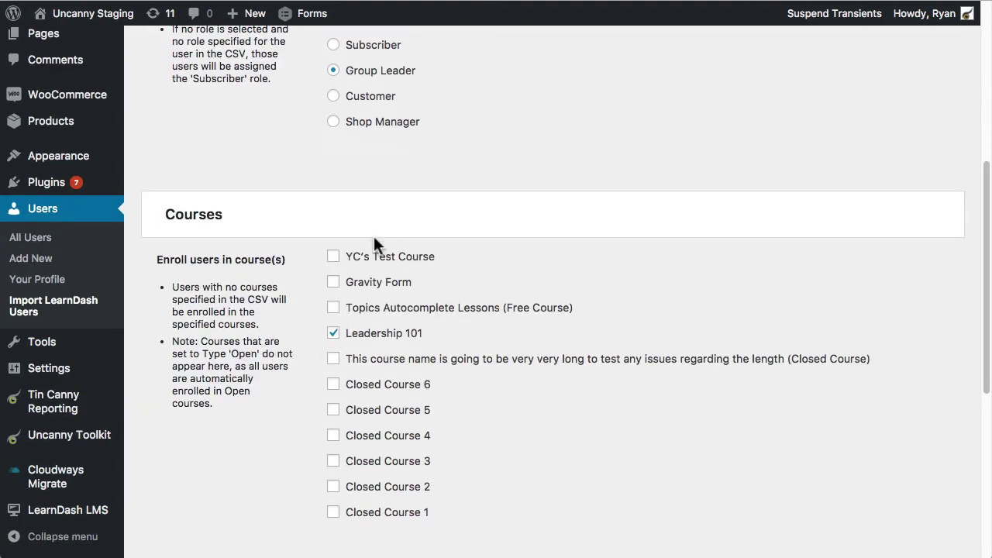
scroll(403, 341, down, 4)
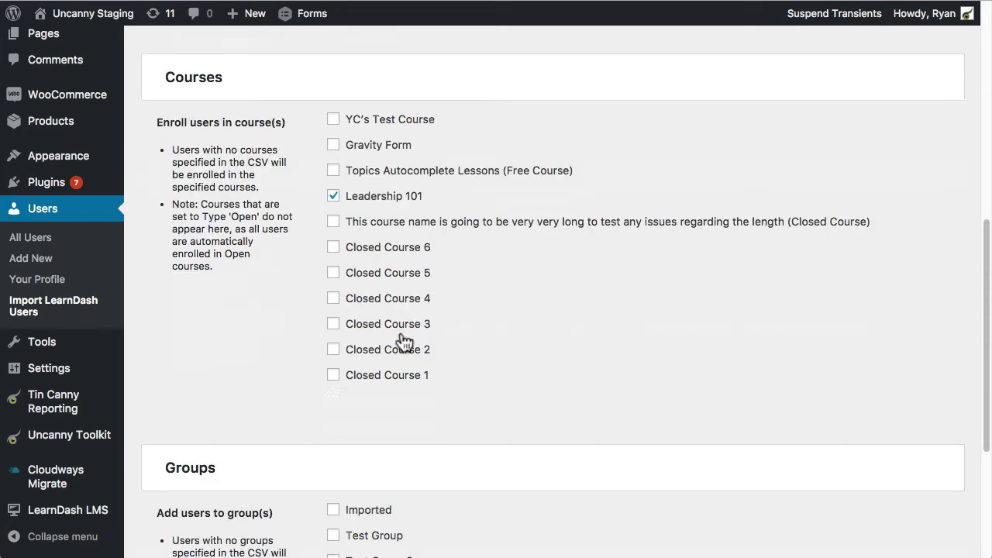
scroll(403, 341, down, 4)
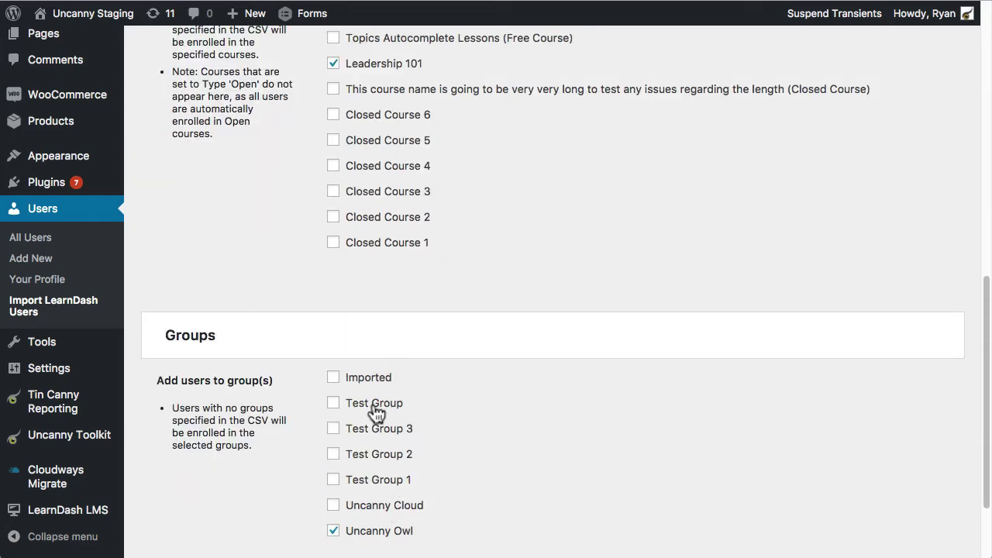
scroll(375, 413, up, 7)
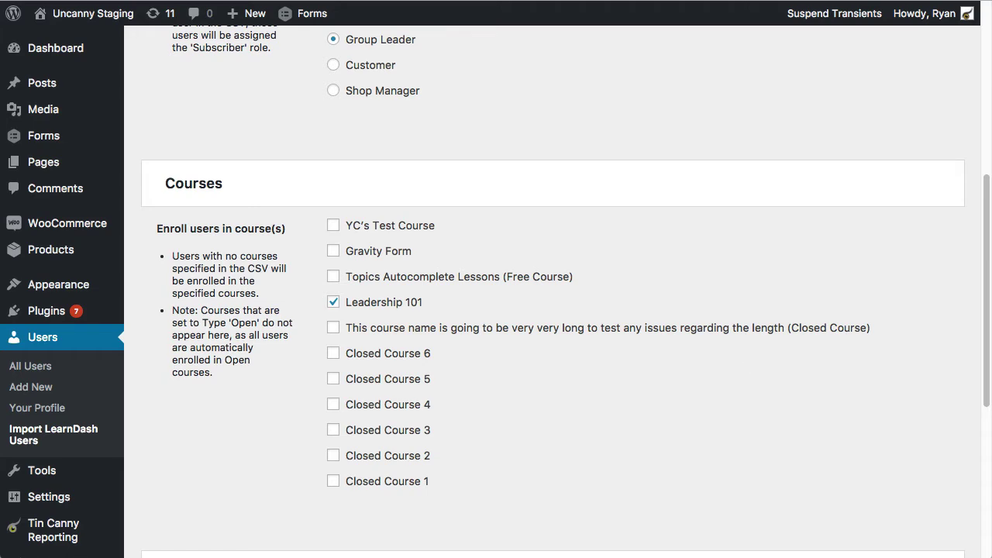
key(super+Tab)
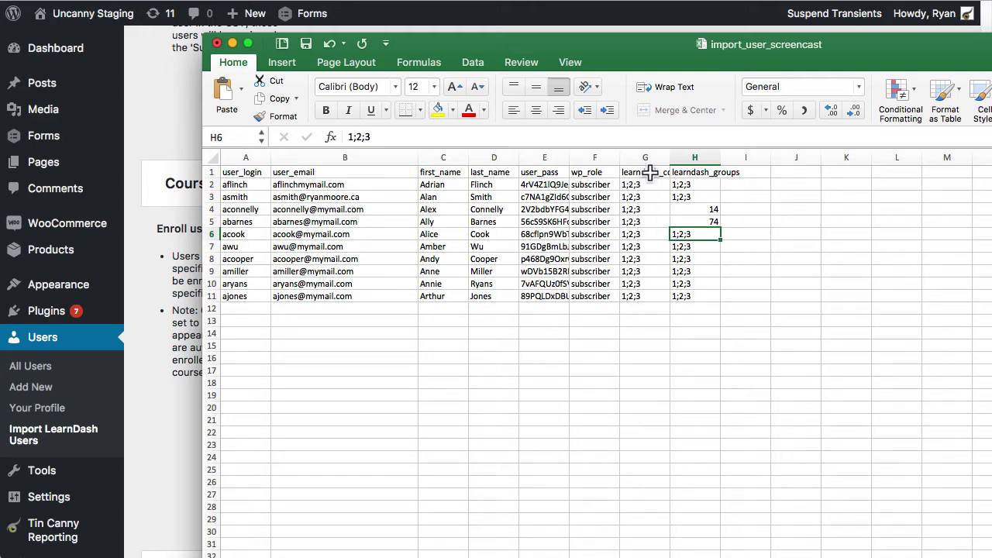
Step: Clear the course IDs from cell G2 under learndash_courses
click(646, 173)
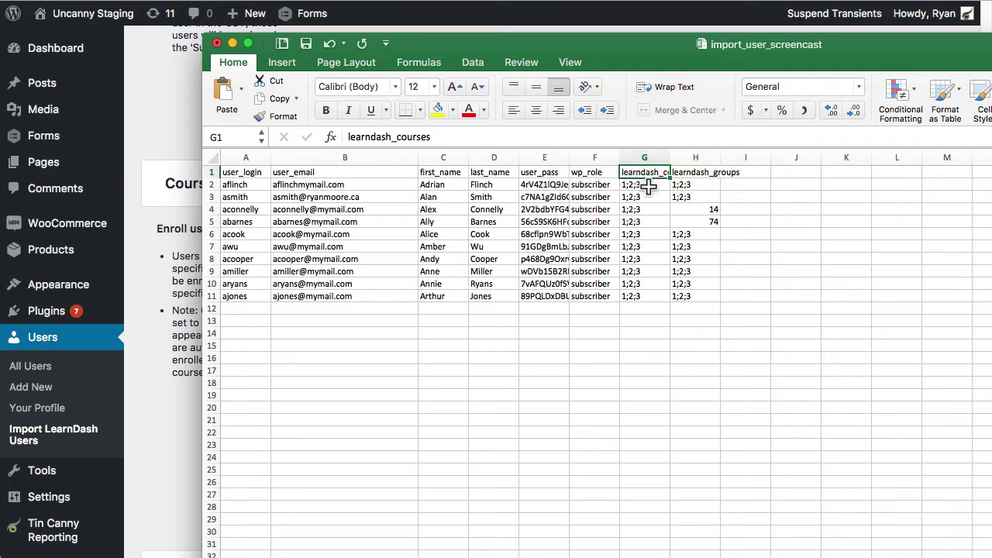
click(649, 186)
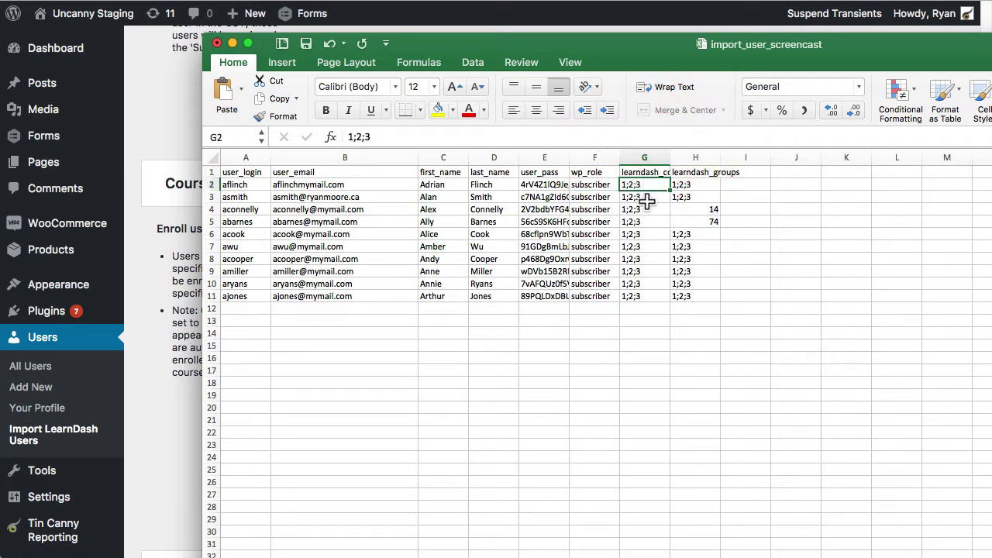
key(Delete)
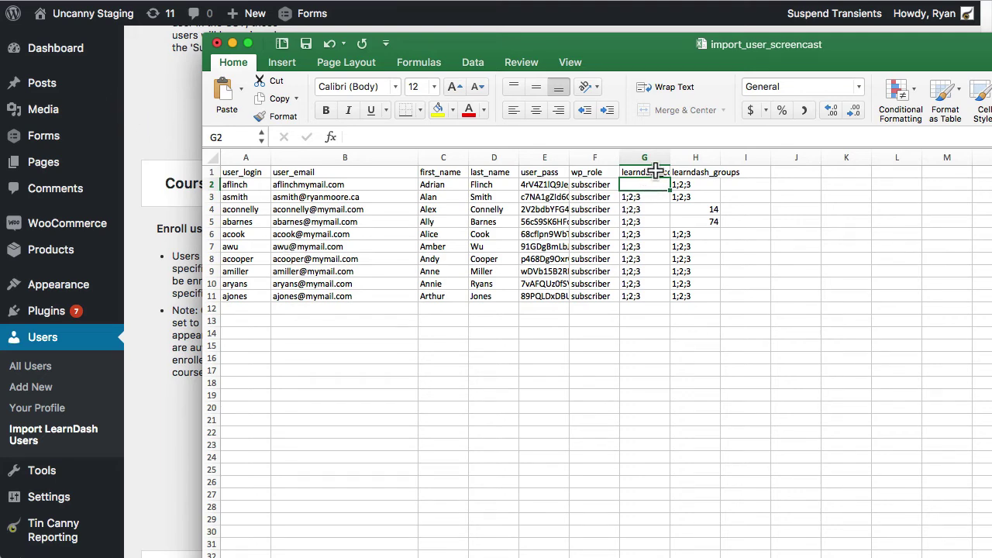
click(182, 108)
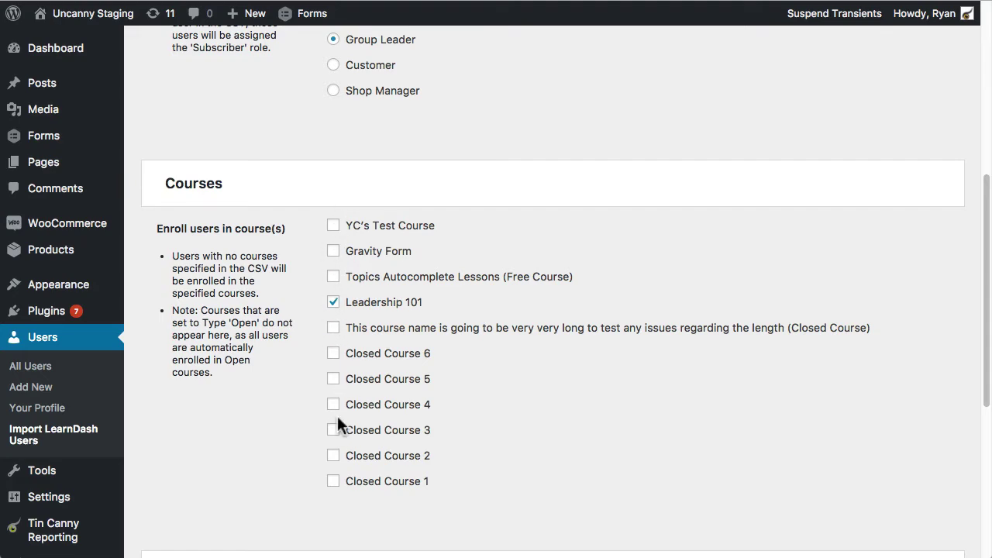
Step: Clear the group IDs from cell H8 under learndash_groups and return to WordPress
key(super+Tab)
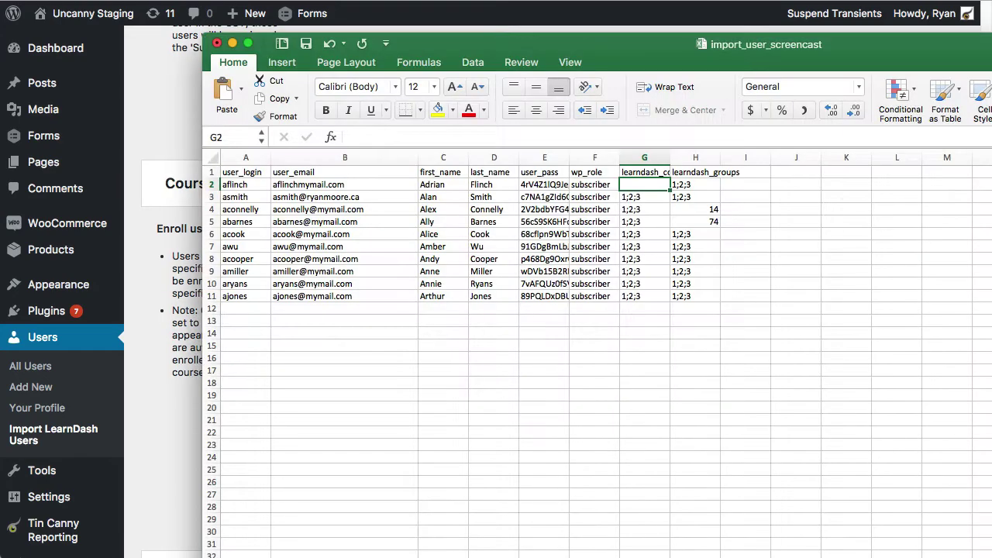
click(696, 262)
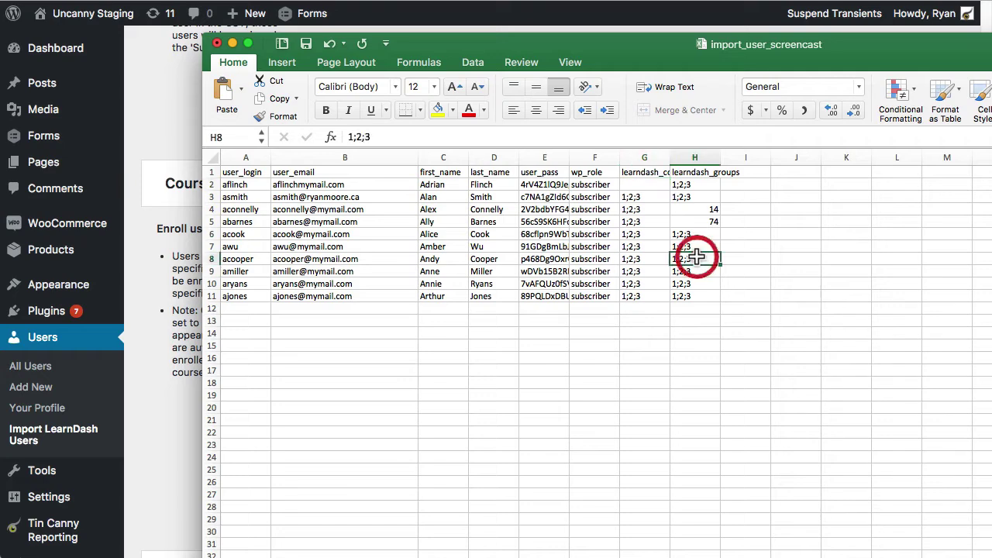
key(Delete)
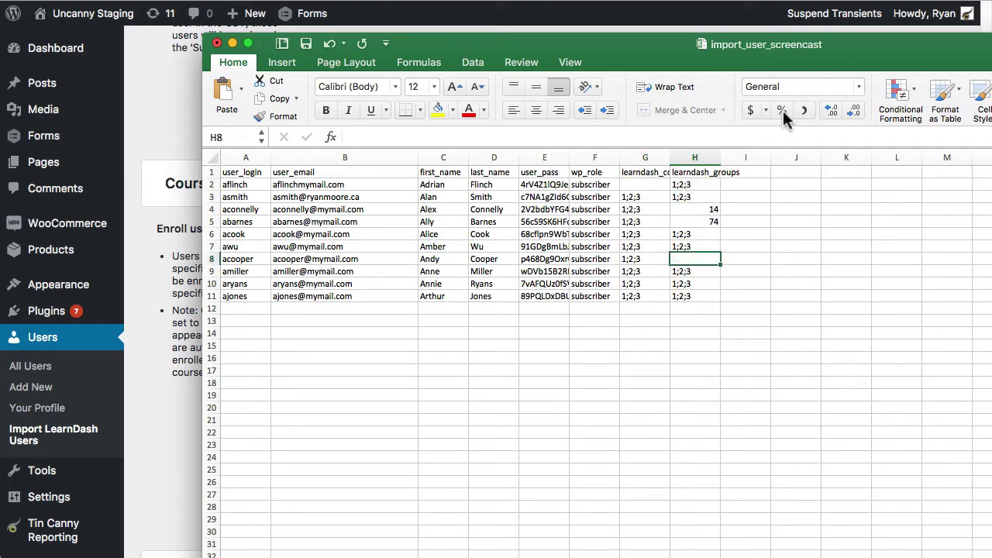
click(152, 289)
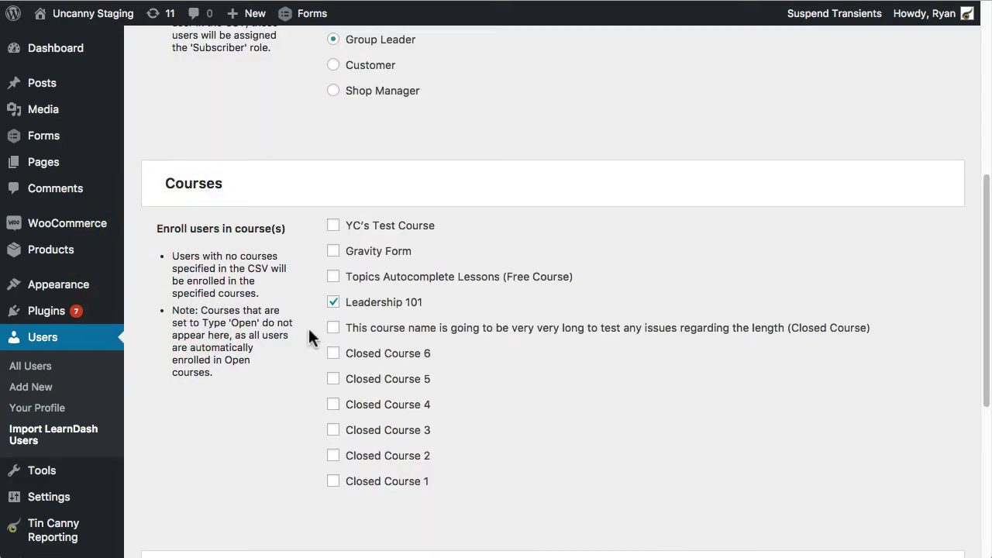
scroll(307, 325, down, 8)
scroll(303, 313, down, 1)
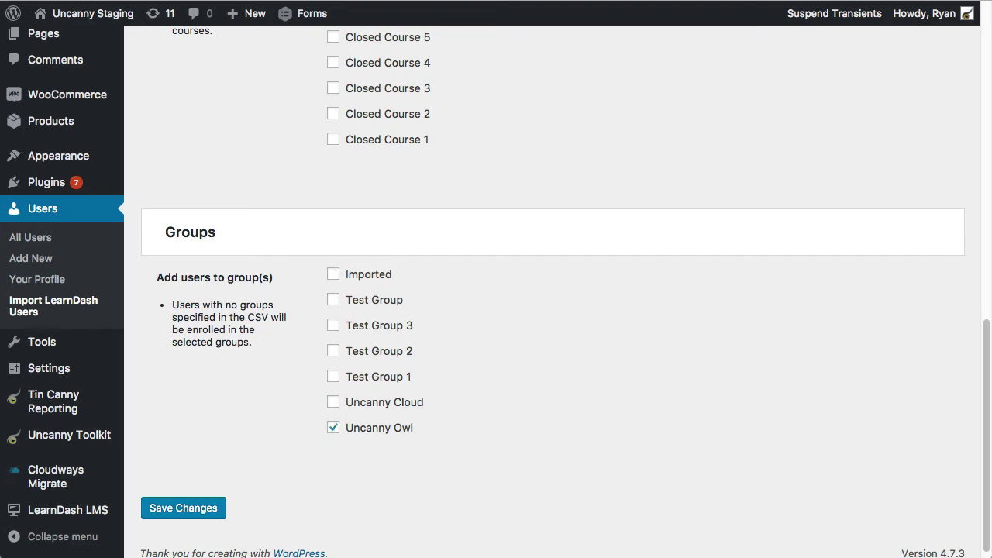
key(super+Tab)
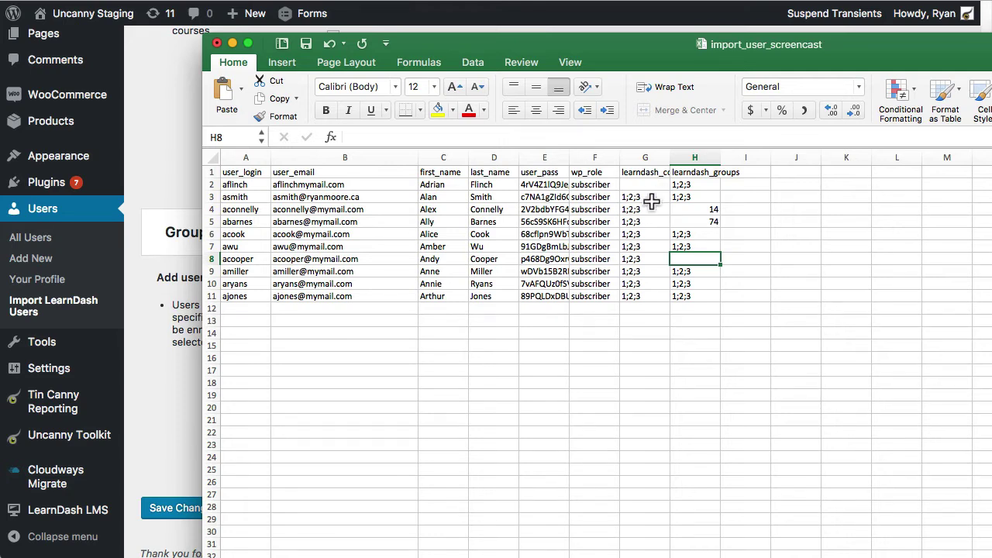
click(645, 196)
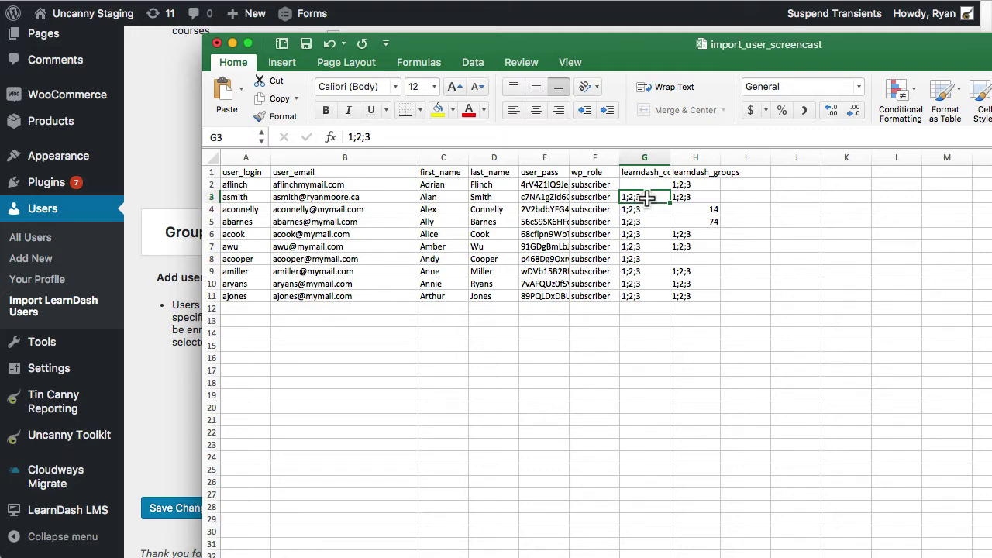
click(177, 144)
scroll(164, 310, down, 1)
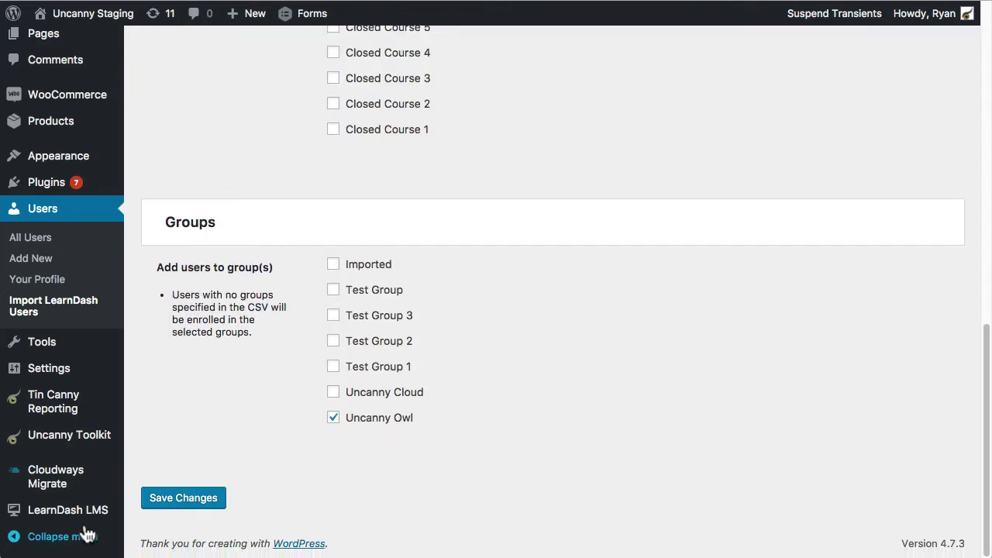
Step: Open the Imported group's editor and paste its address to pick out group ID 276
mouse_move(82, 516)
click(154, 446)
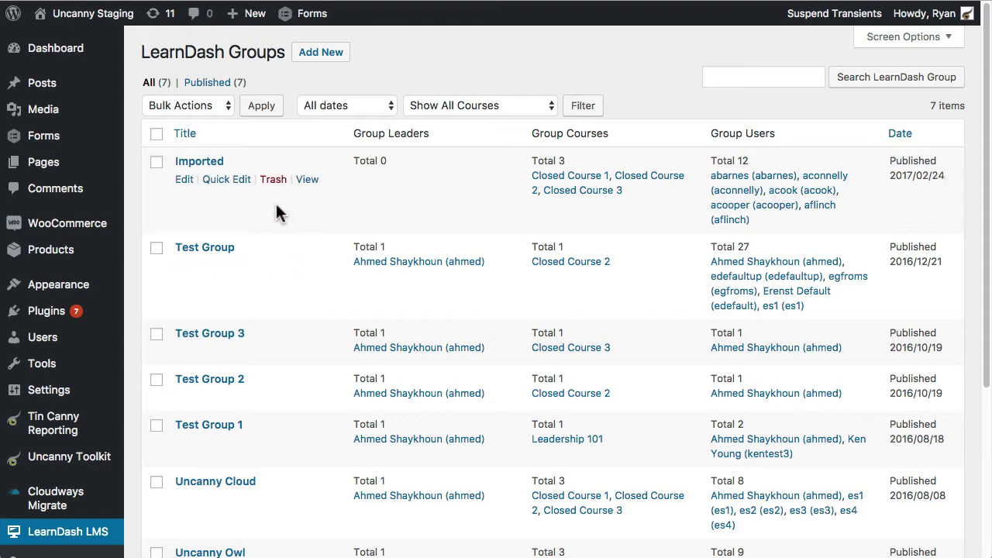
click(183, 179)
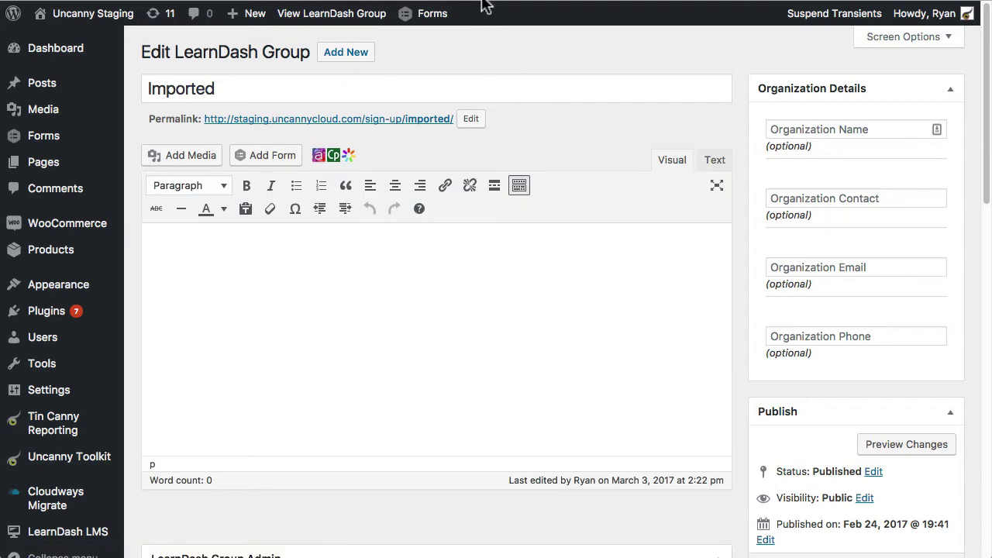
click(365, 285)
text(http://staging.uncannycloud.com/wp-admin/post.php?post=276&action=edit)
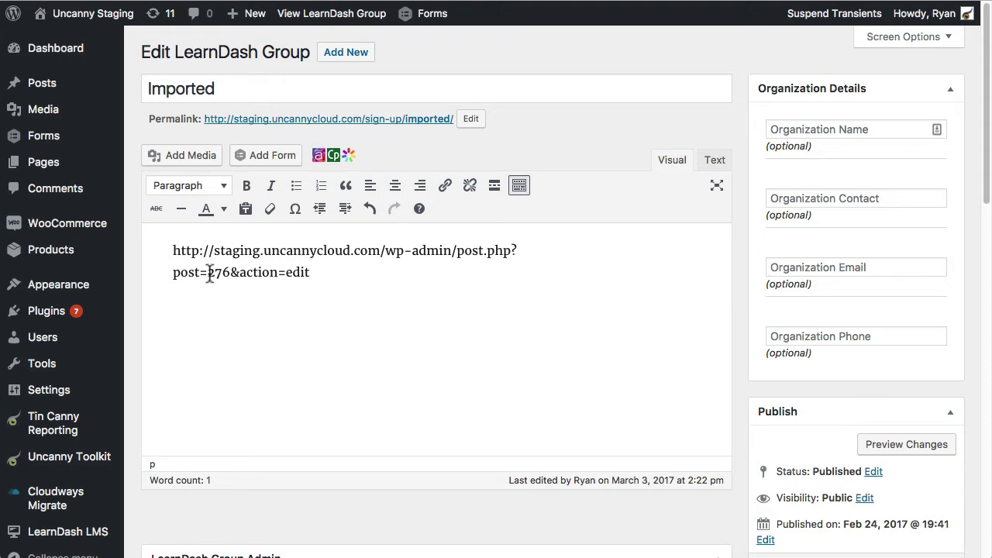
drag(210, 275, 230, 273)
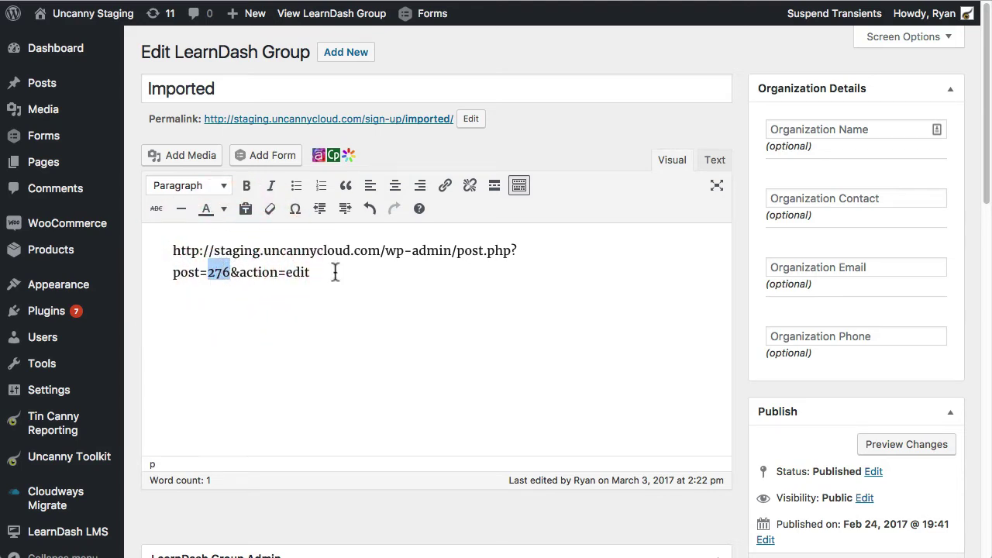
double_click(155, 89)
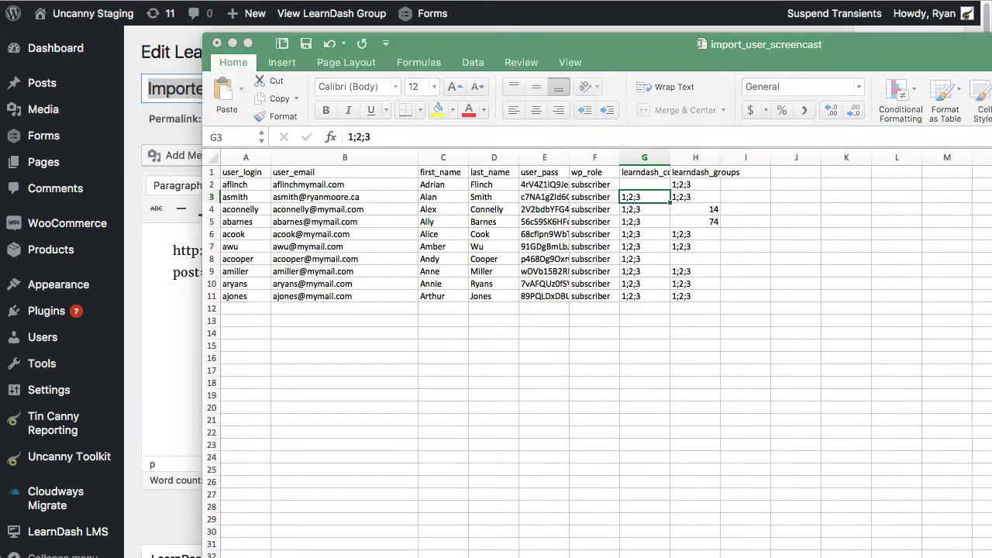
Step: Enter the Imported group ID 276 into cell H9 under learndash_groups
key(super+Tab)
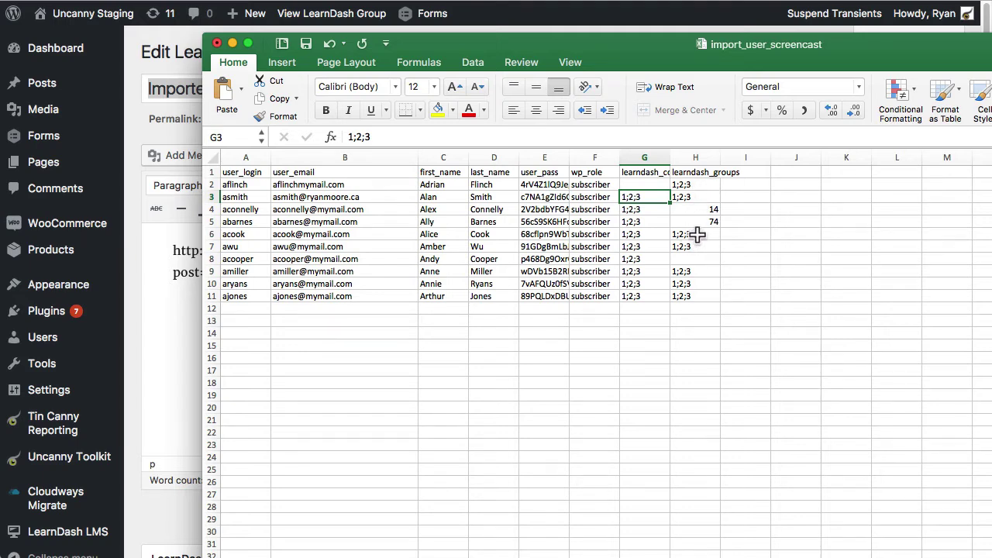
click(186, 252)
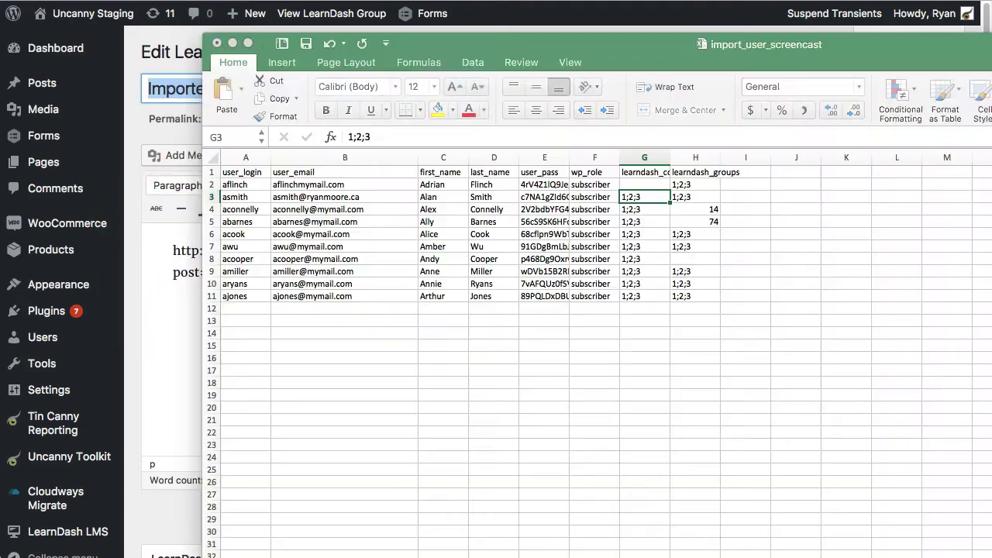
click(821, 245)
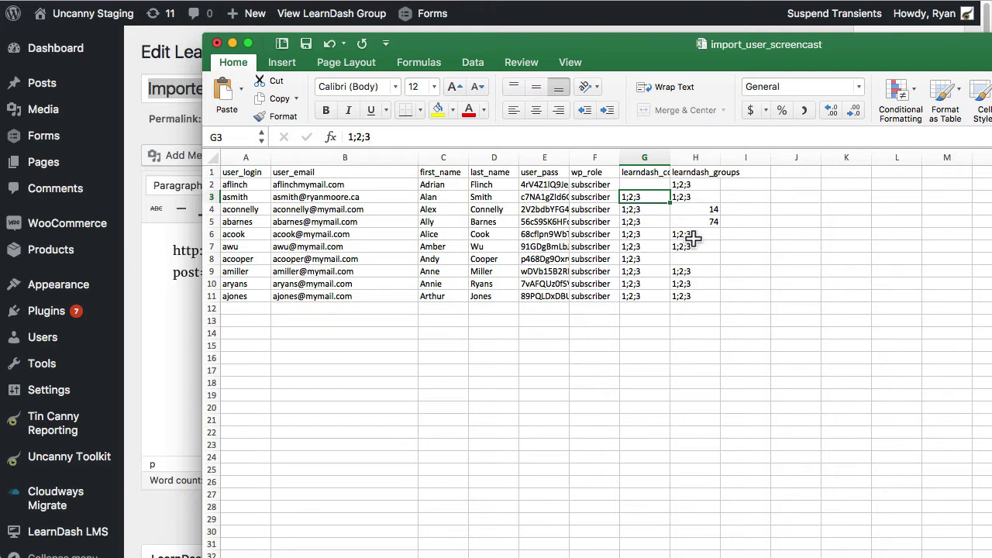
click(689, 269)
text(27)
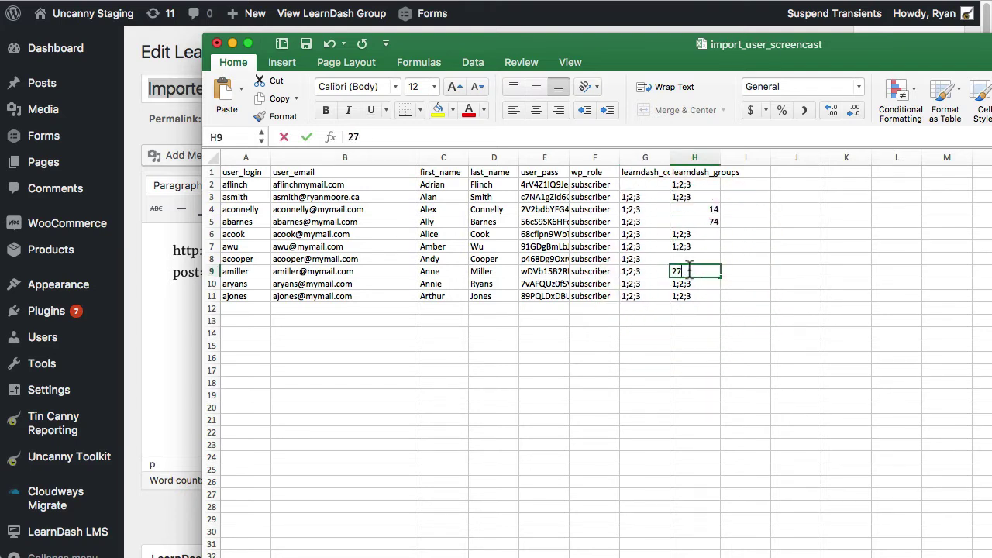
text(6)
click(884, 283)
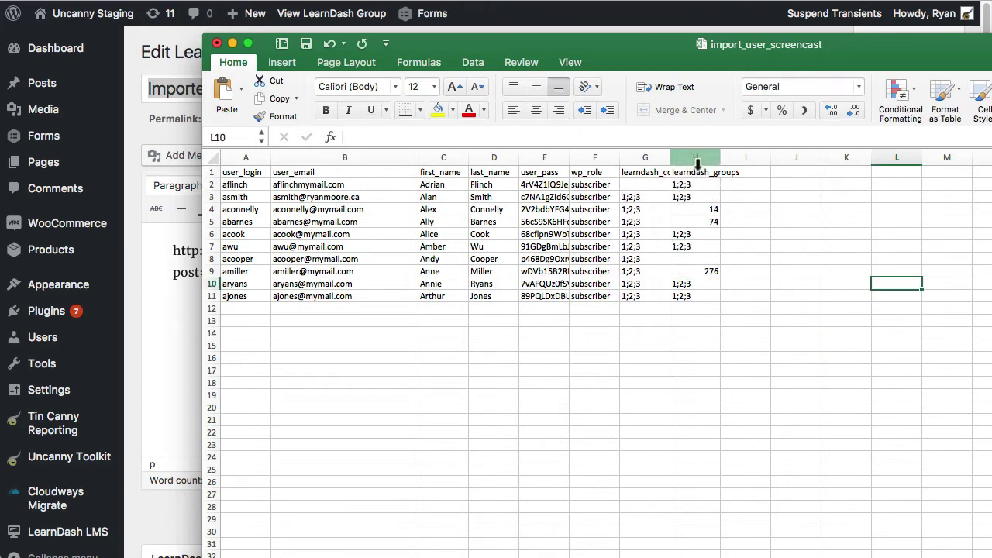
Step: Leave the unsaved group editor and go back to the import options page
click(155, 303)
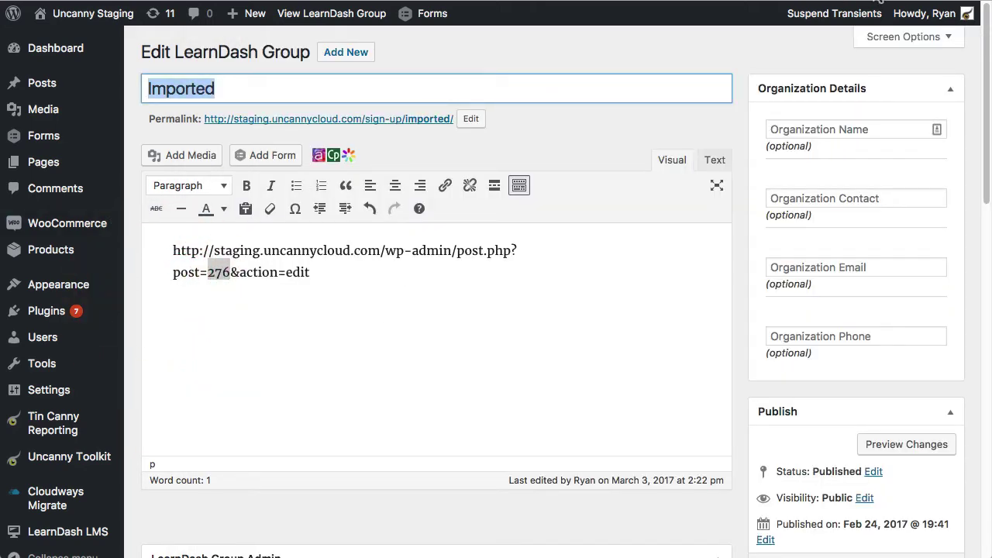
key(super+bracketleft)
click(836, 228)
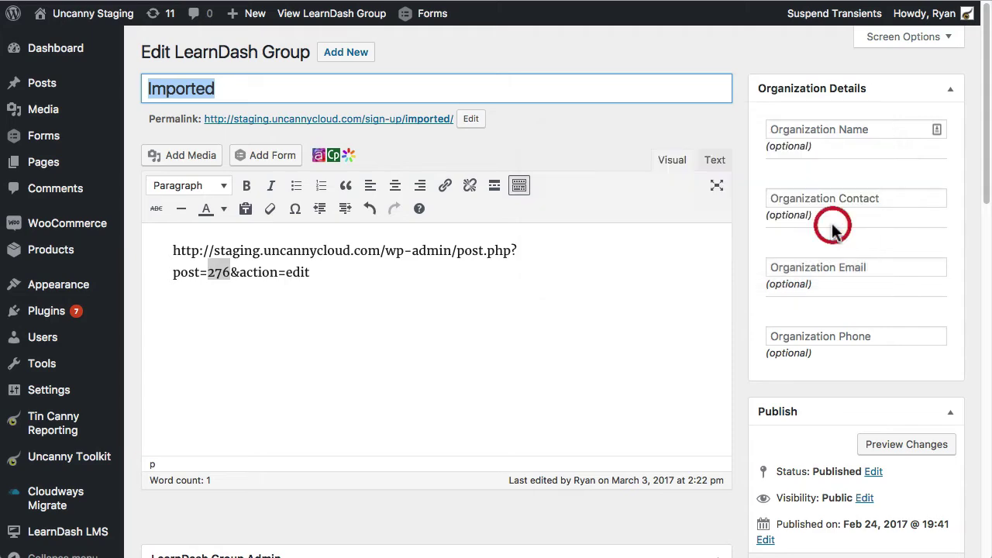
Step: Glance at the Email Settings tab, then return to the import Options
click(584, 172)
scroll(528, 333, up, 5)
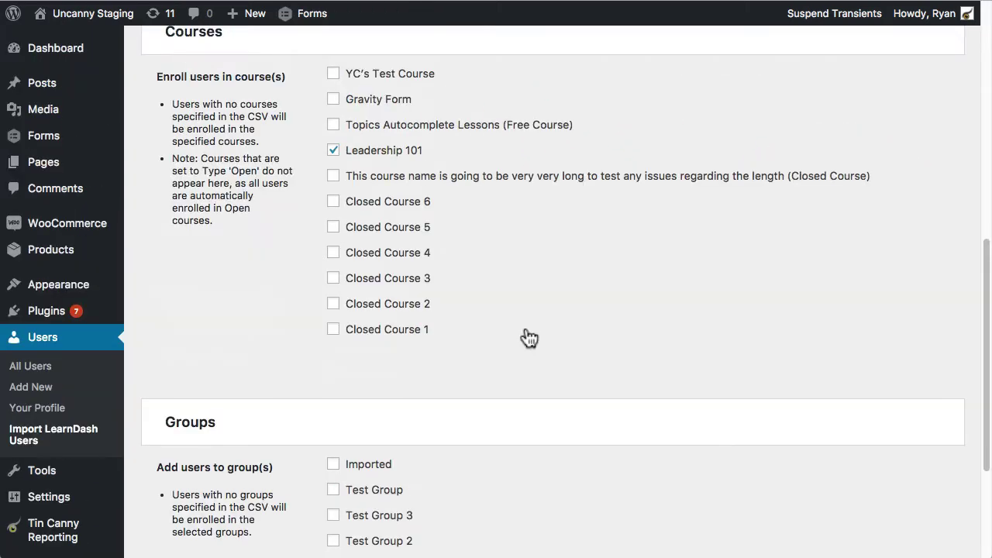
scroll(529, 333, down, 5)
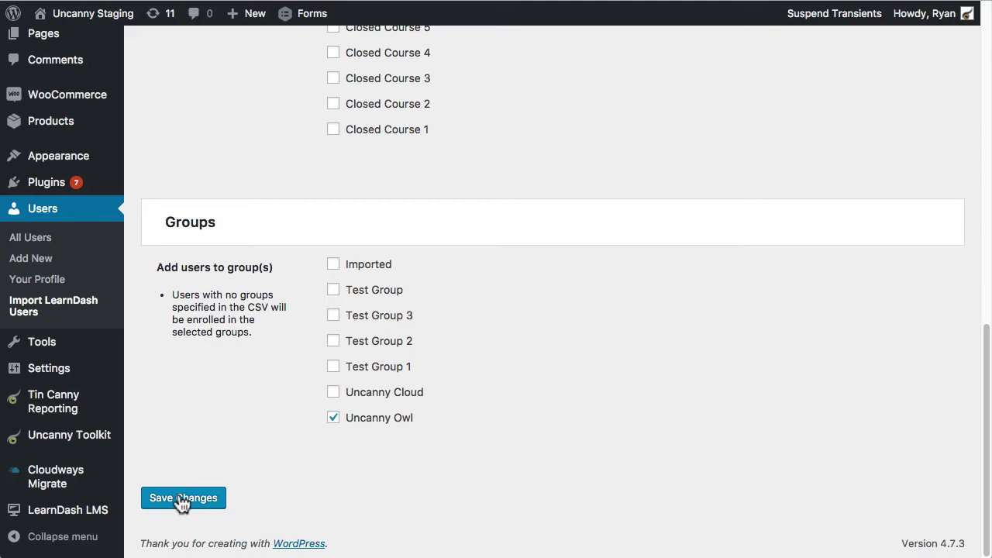
scroll(571, 248, up, 10)
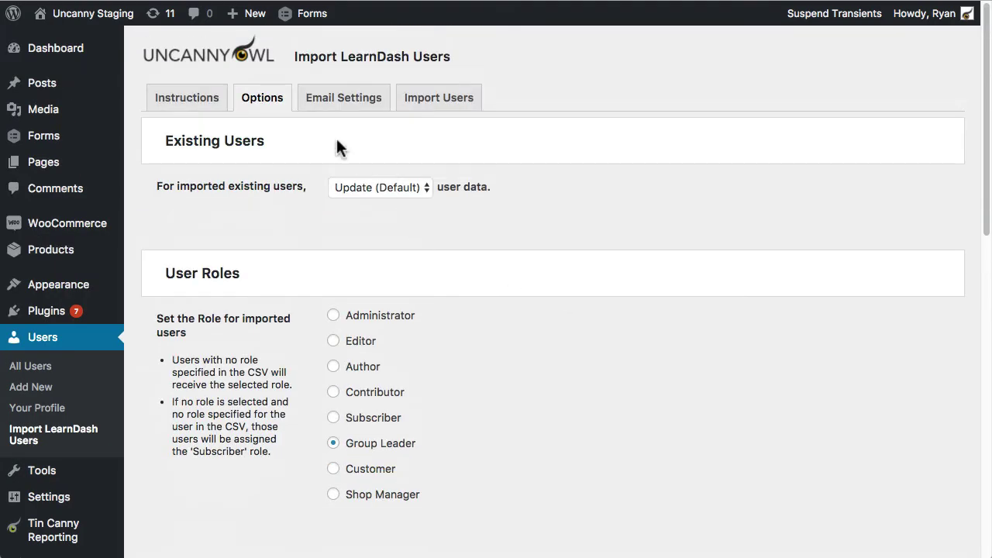
click(347, 104)
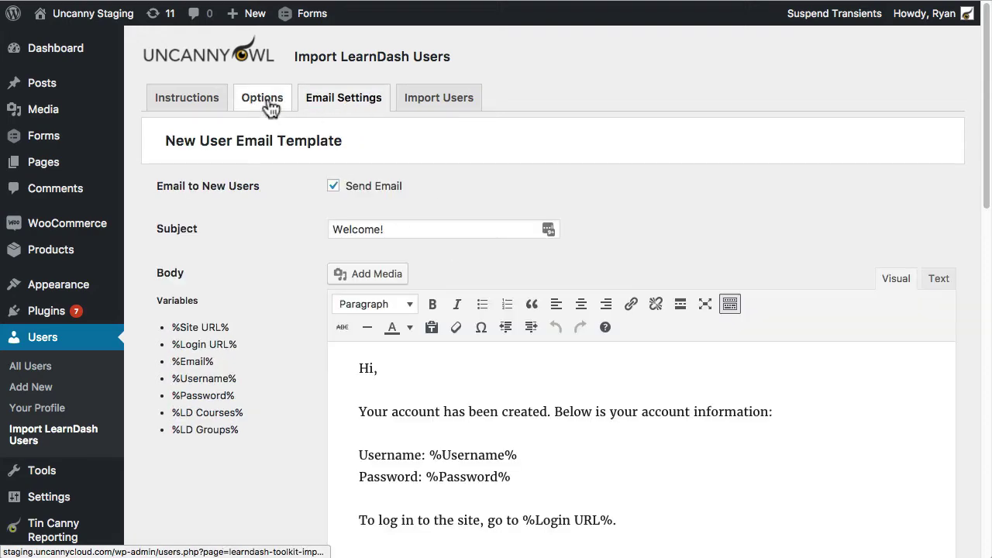
click(263, 101)
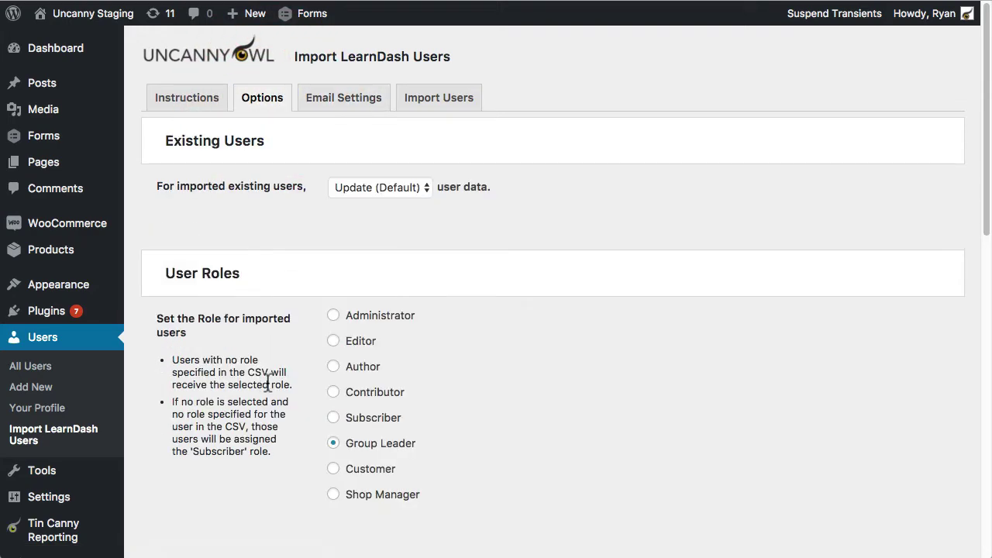
Step: Make Subscriber the default role for imported users and save the import options
click(333, 417)
scroll(608, 360, down, 1)
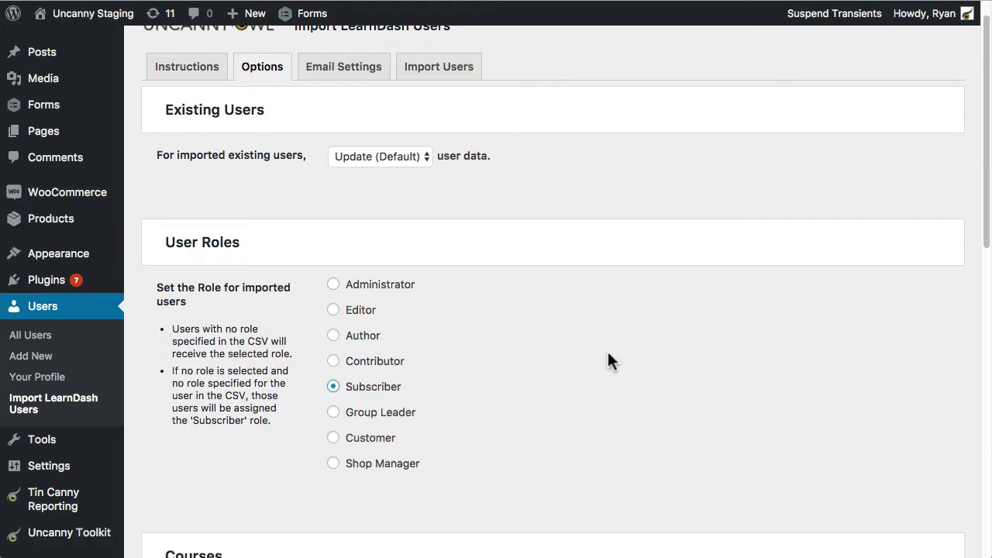
scroll(608, 355, down, 10)
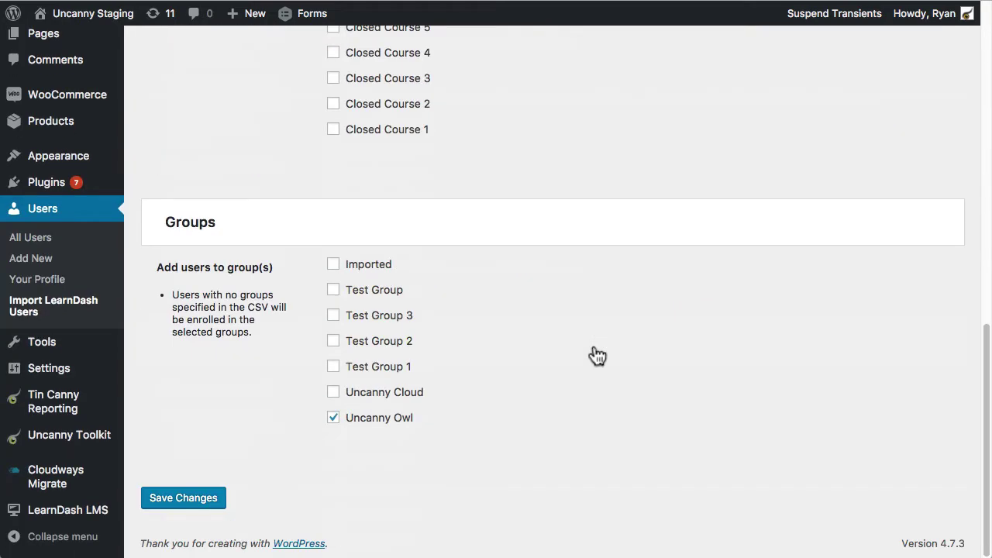
click(204, 497)
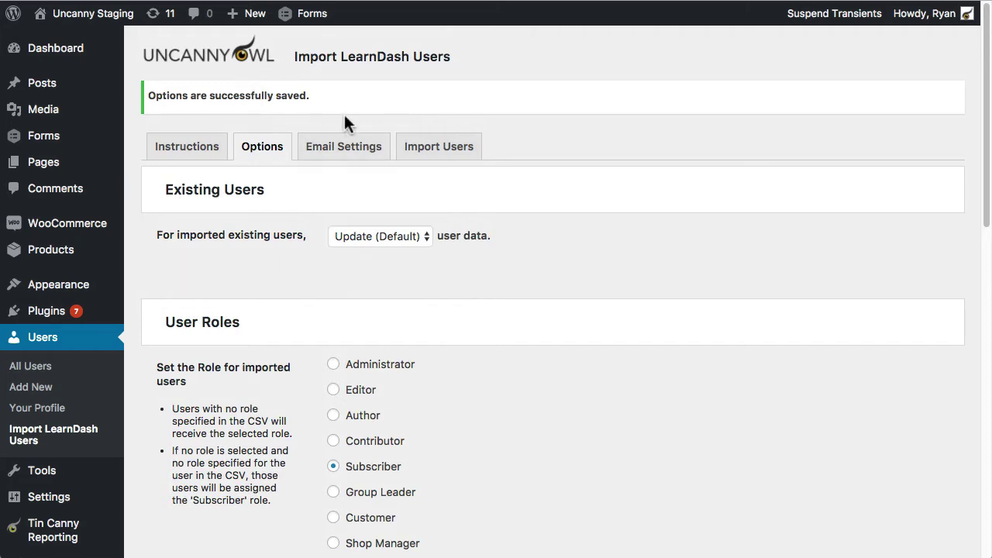
click(351, 151)
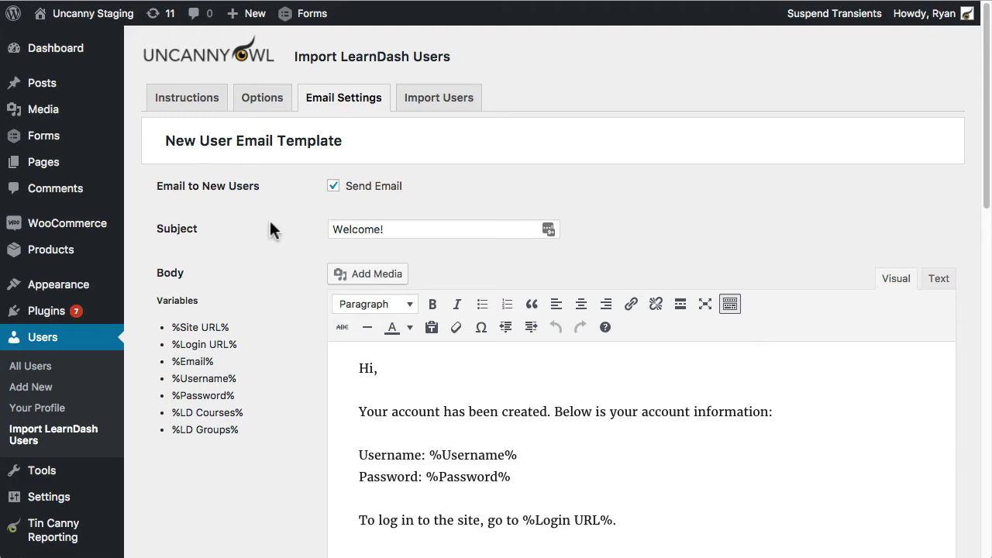
scroll(282, 289, down, 6)
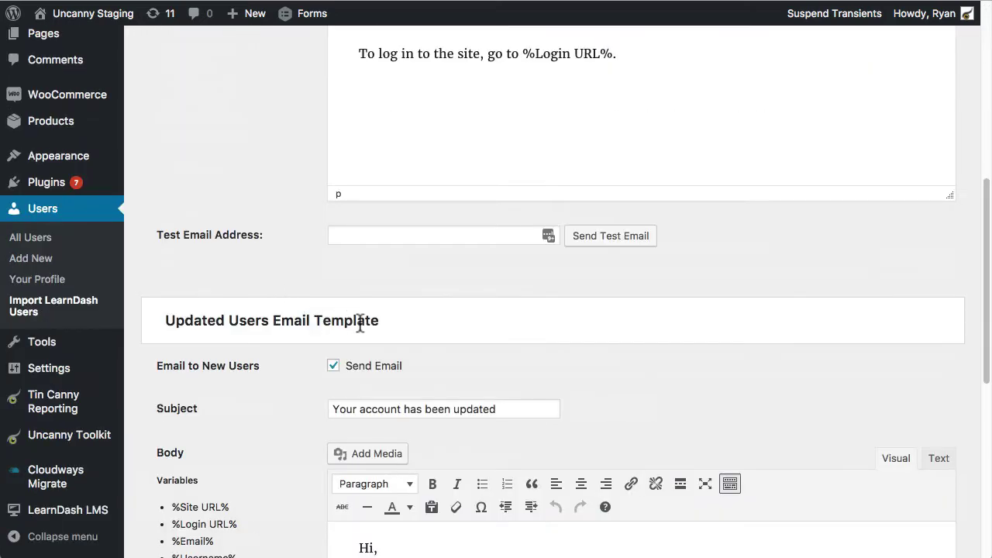
drag(380, 321, 183, 318)
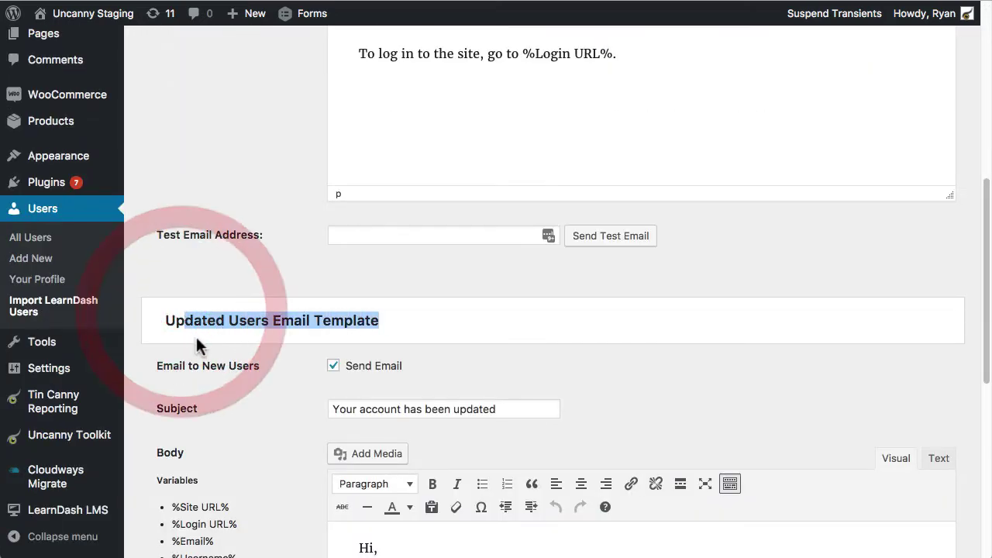
scroll(248, 353, up, 4)
scroll(280, 275, up, 2)
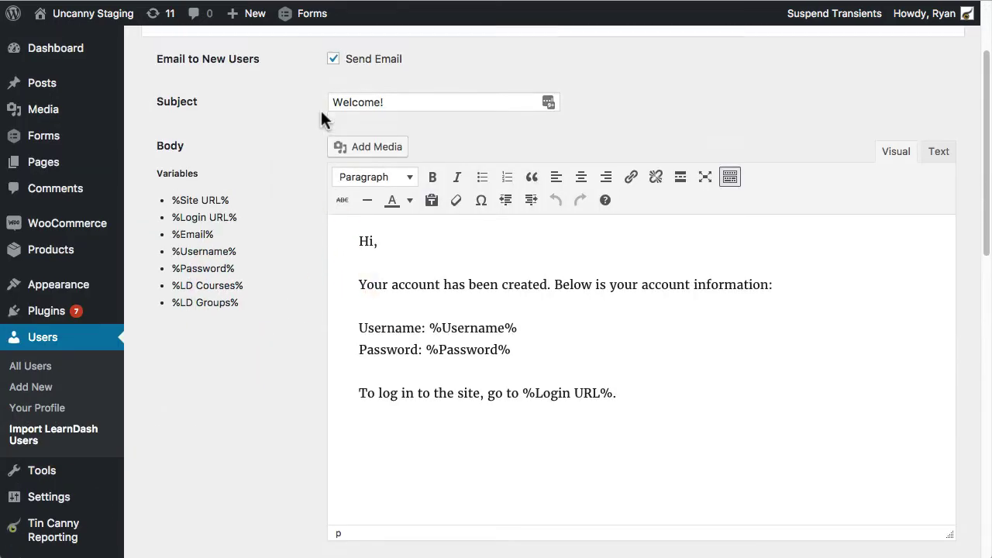
click(334, 145)
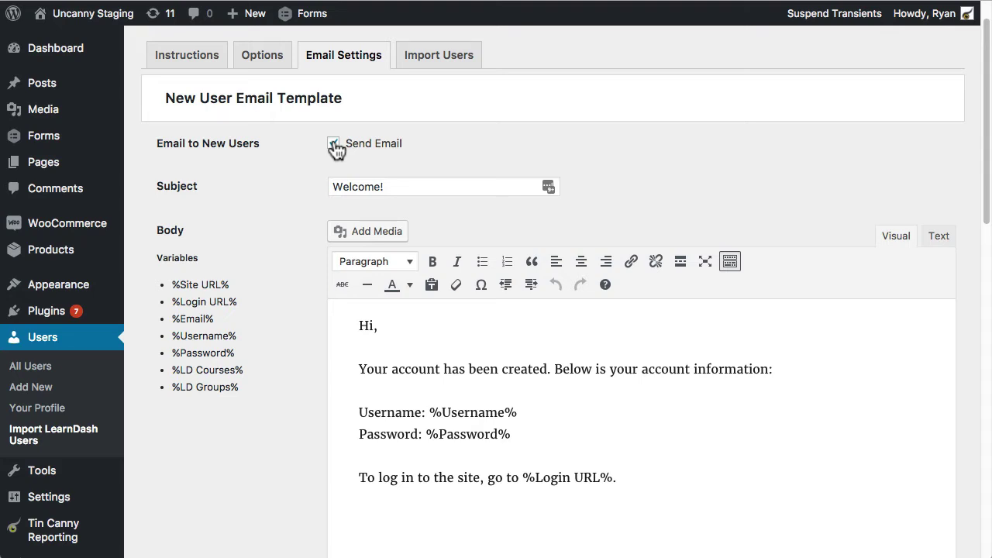
scroll(443, 352, down, 1)
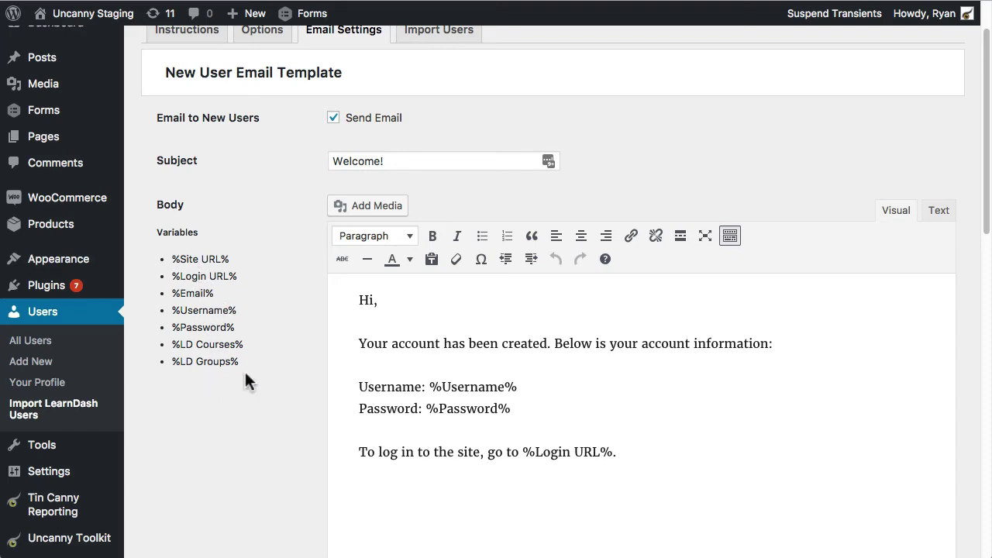
scroll(246, 380, down, 10)
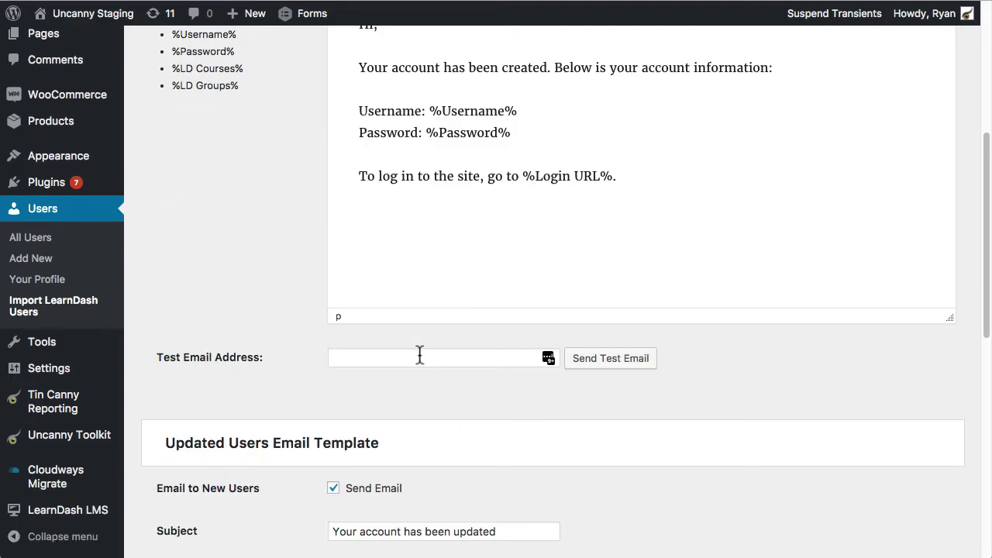
click(419, 357)
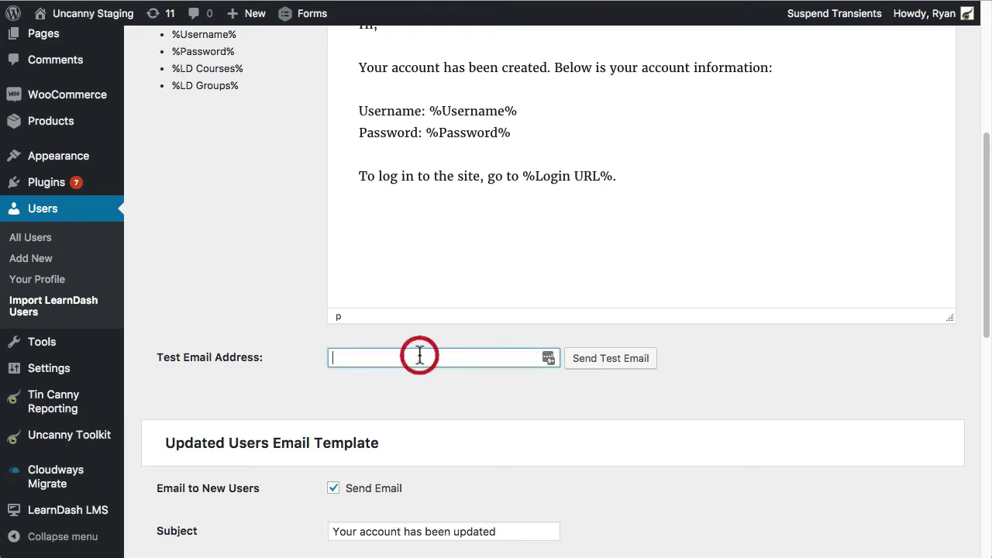
scroll(478, 261, up, 3)
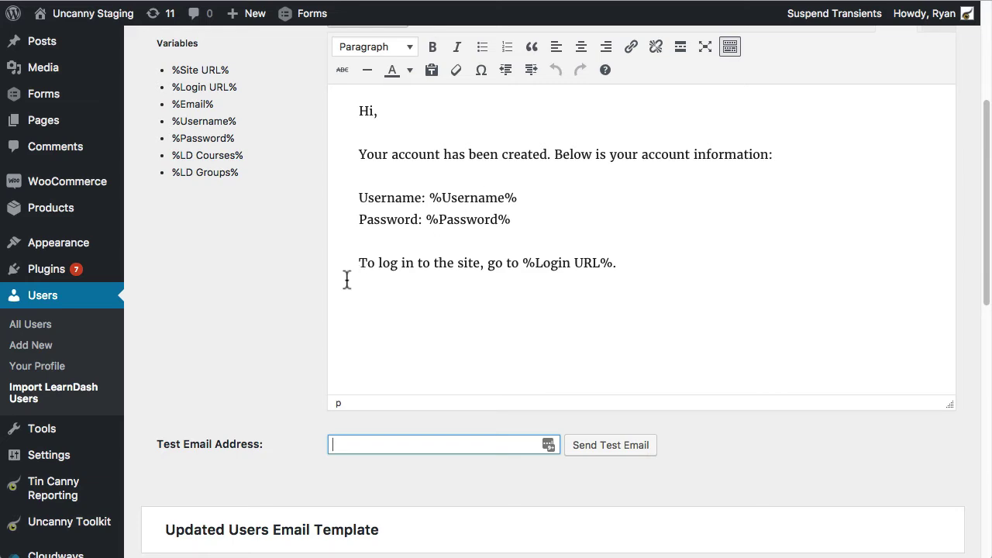
scroll(346, 279, down, 5)
scroll(279, 303, down, 5)
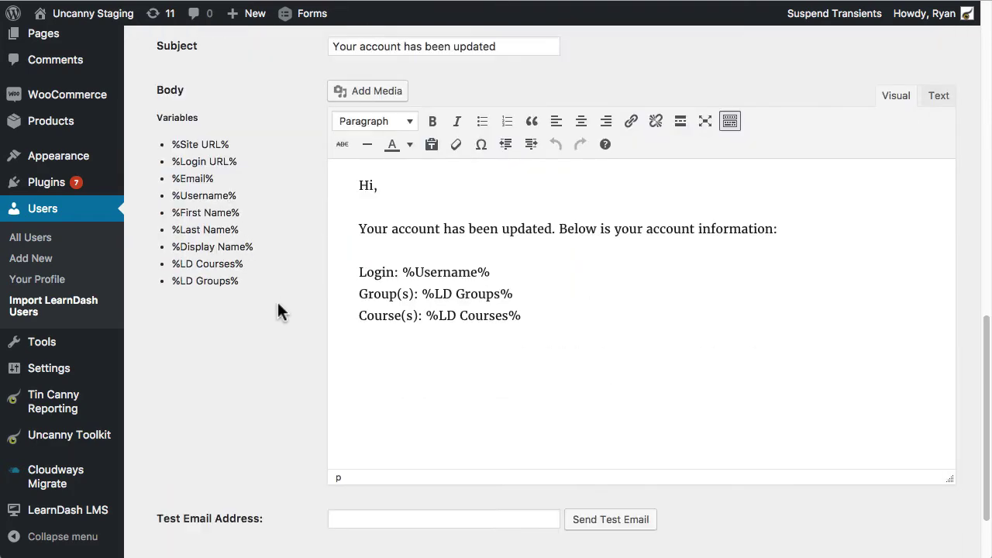
scroll(462, 276, up, 2)
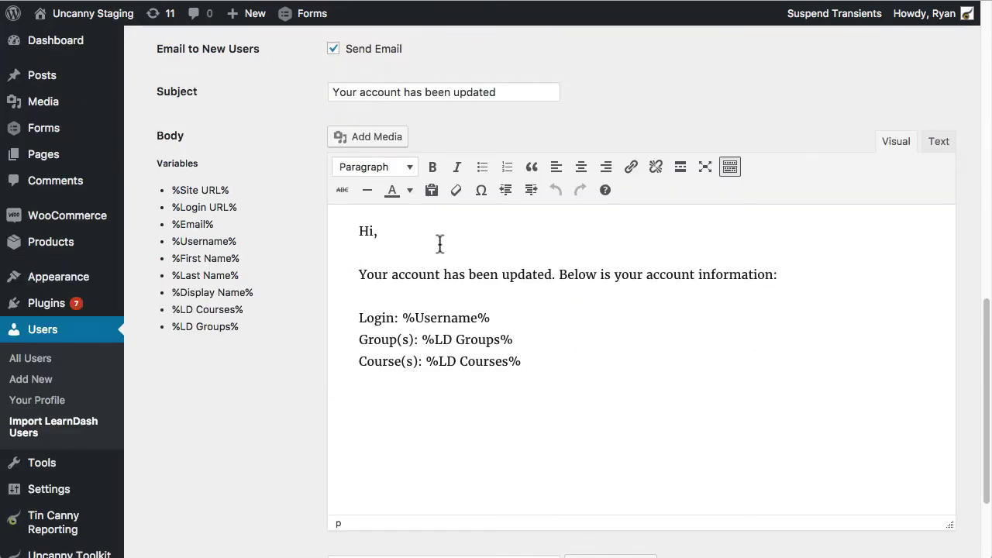
scroll(452, 310, up, 6)
click(460, 318)
scroll(460, 319, down, 8)
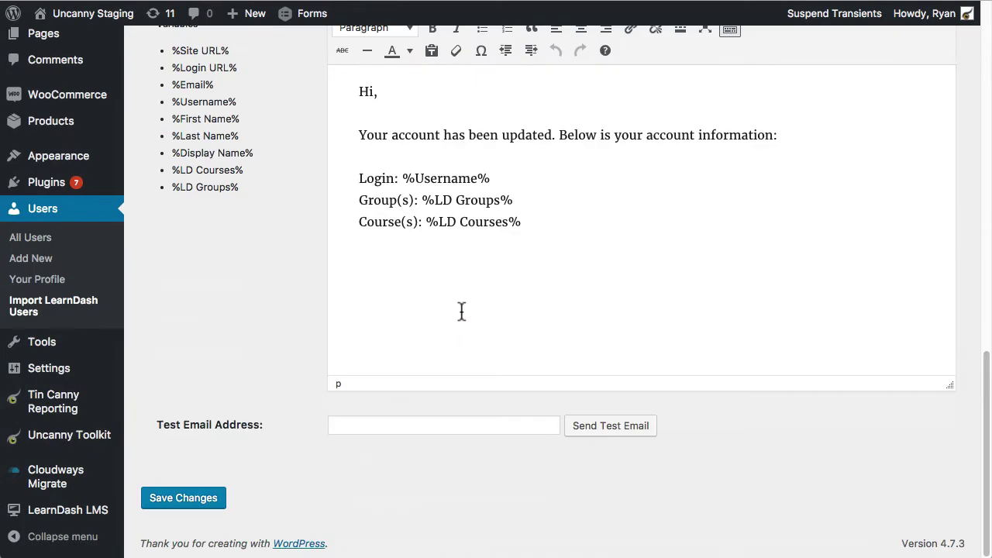
scroll(470, 287, up, 7)
scroll(468, 277, up, 7)
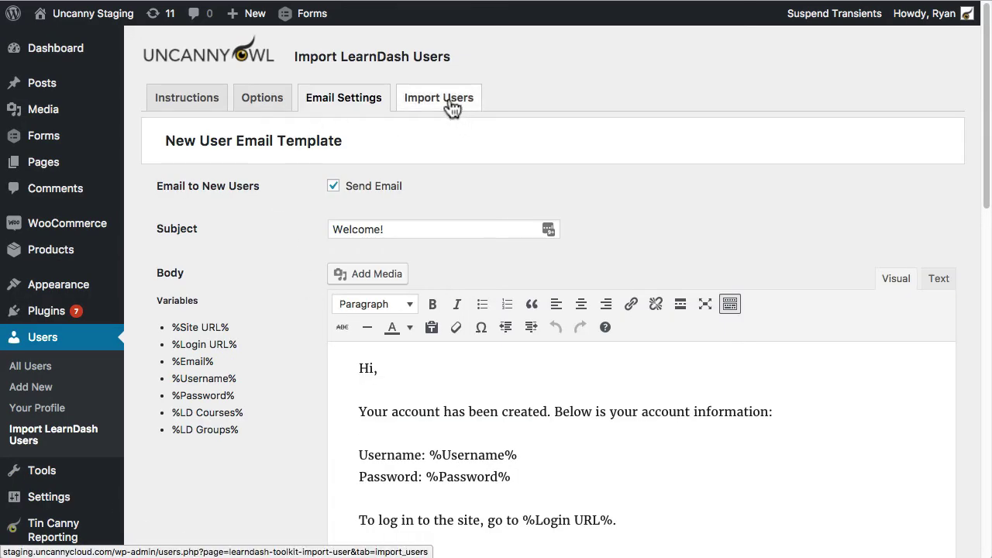
Step: Review the Import Users current settings, highlighting the Sample Course default course line
click(451, 105)
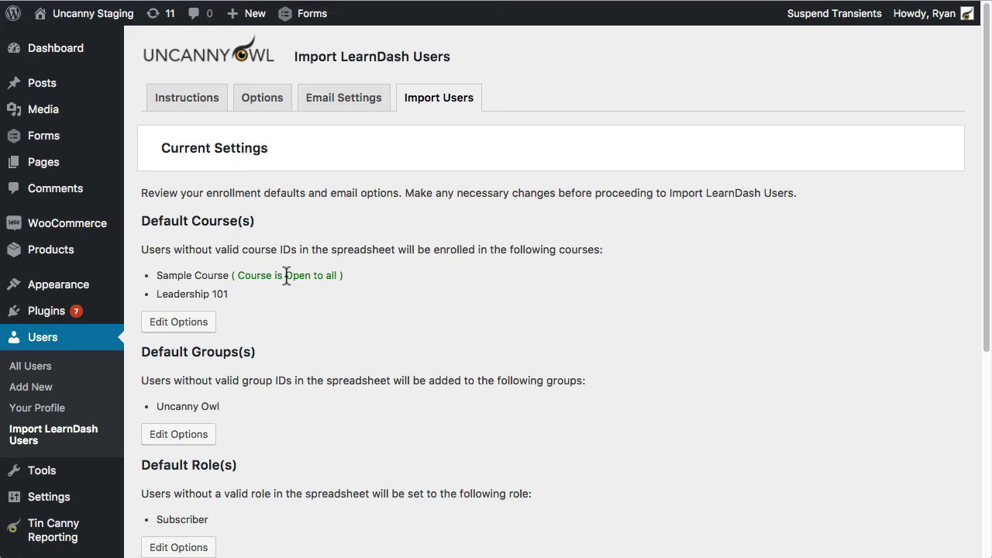
drag(156, 275, 358, 274)
click(372, 270)
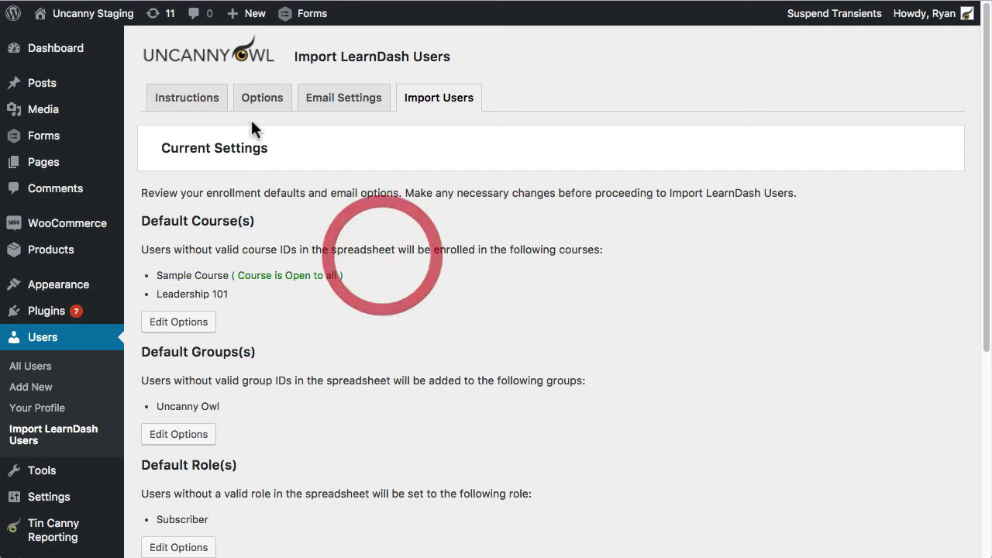
click(260, 99)
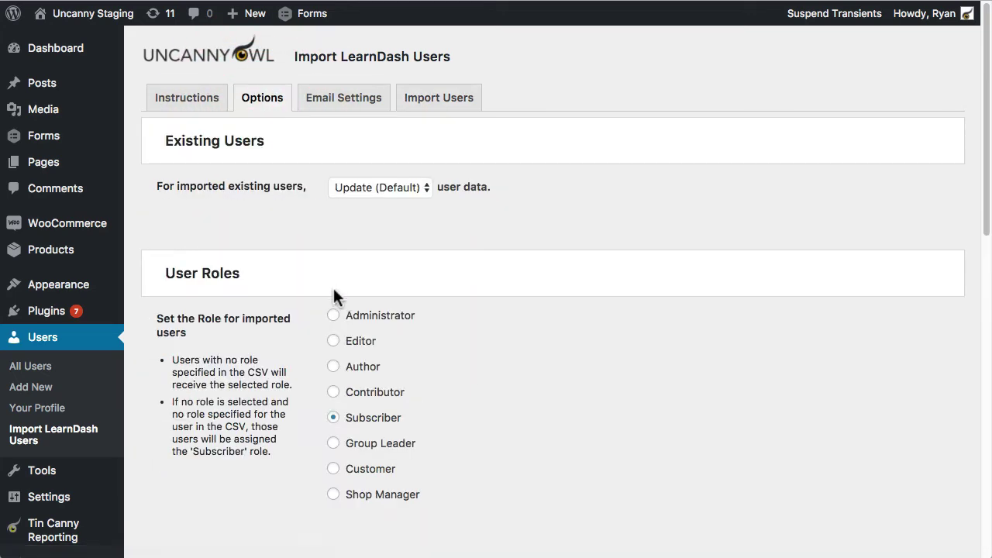
scroll(301, 288, down, 7)
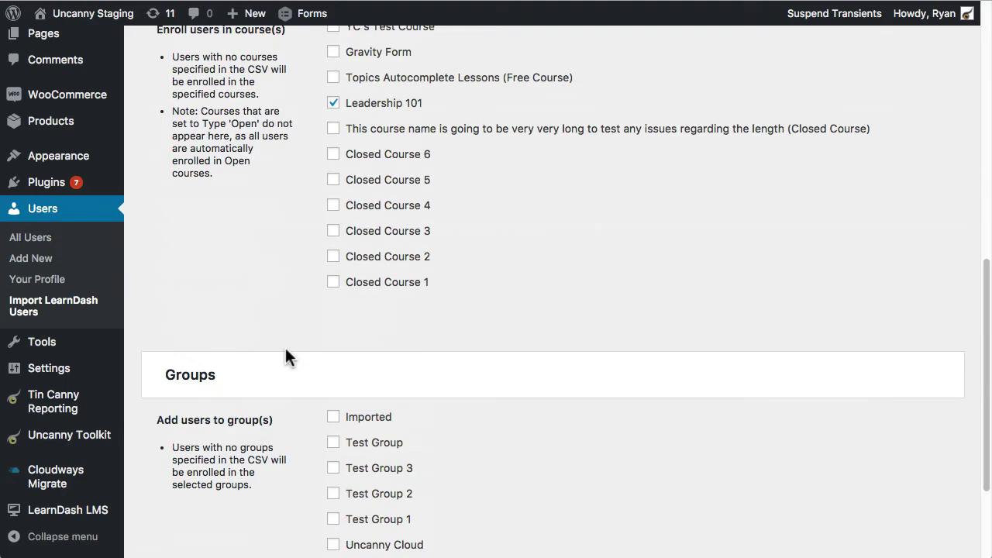
scroll(285, 355, up, 1)
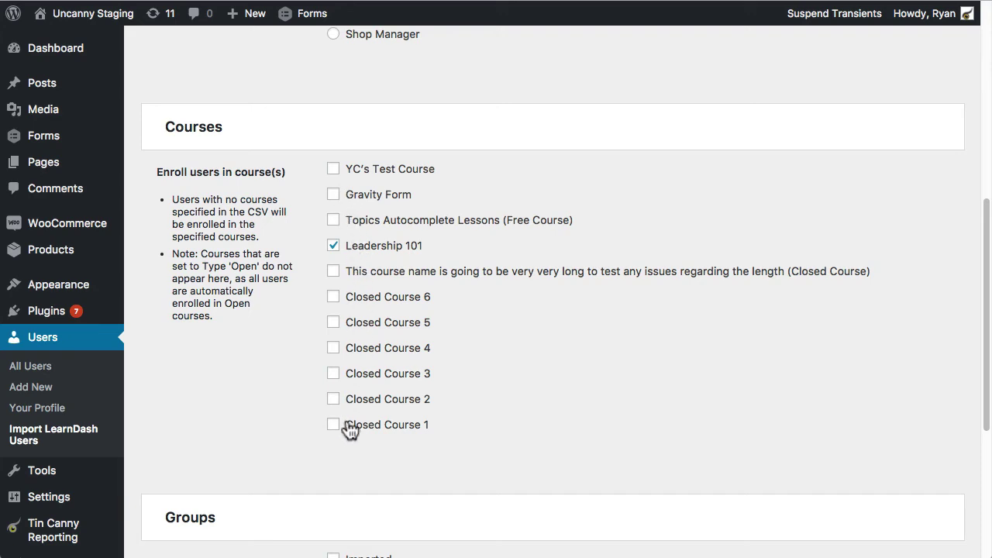
scroll(321, 431, up, 4)
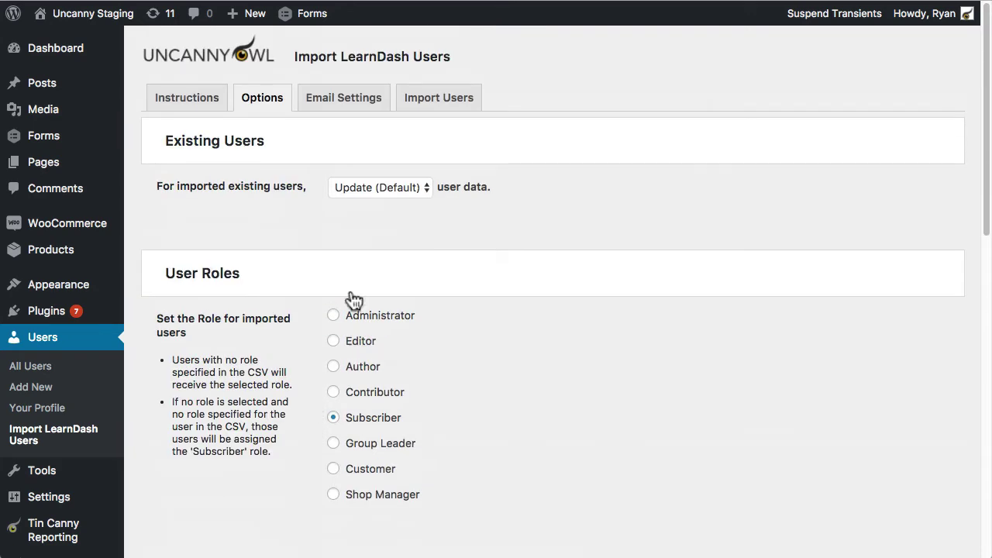
click(431, 106)
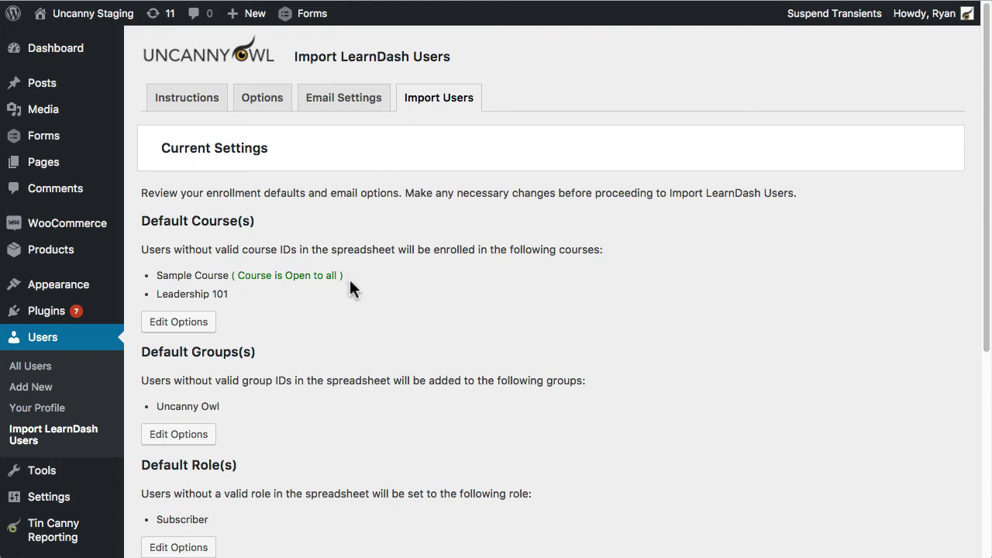
drag(345, 277, 152, 266)
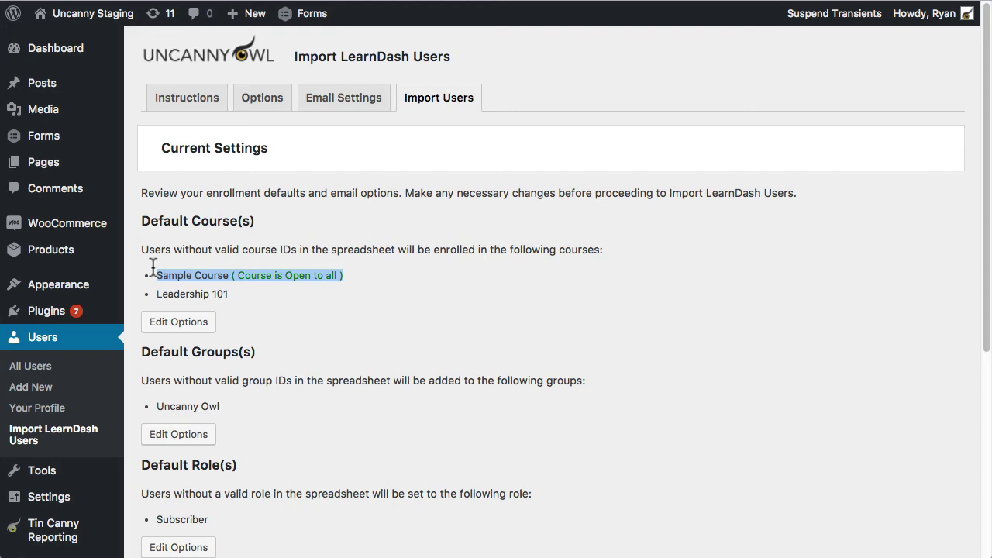
drag(238, 296, 155, 295)
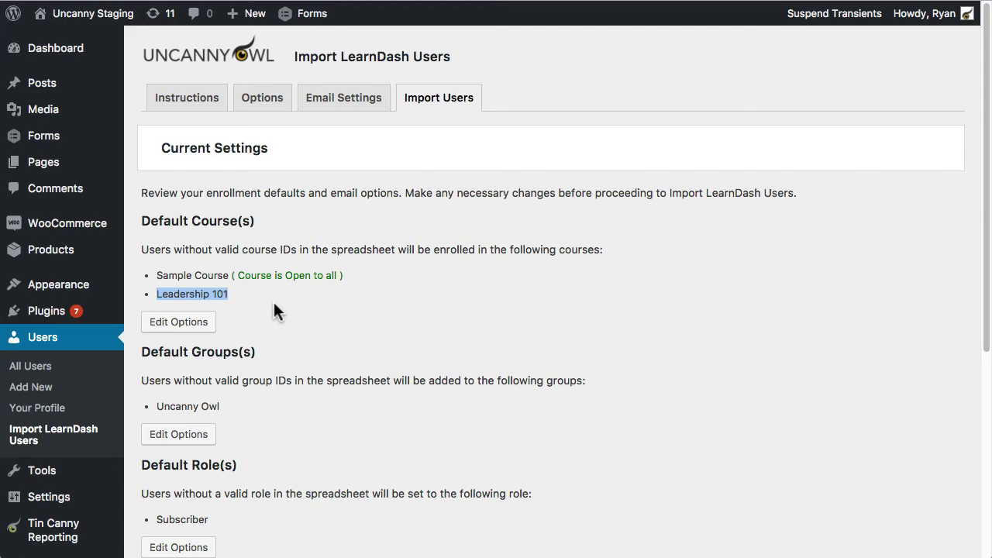
drag(231, 404, 160, 398)
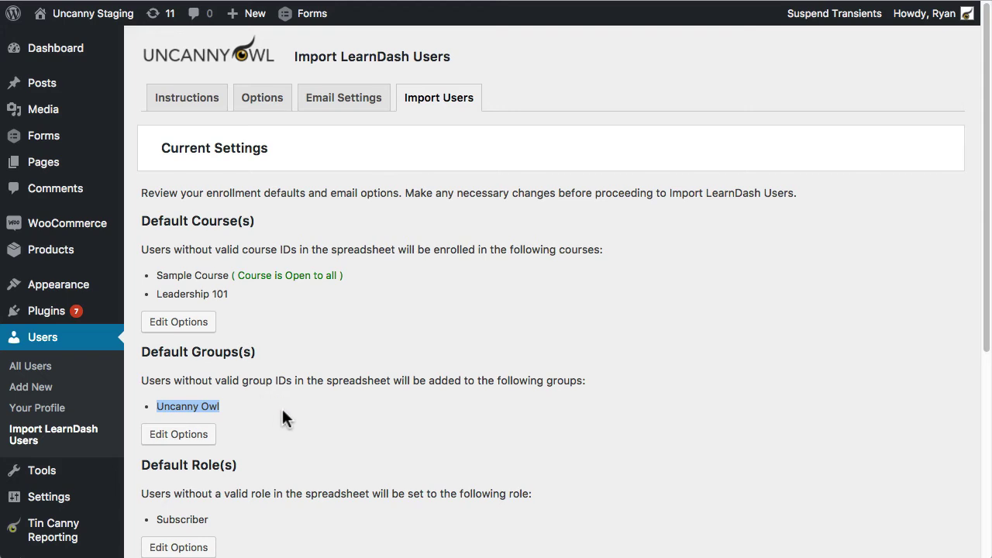
scroll(279, 403, down, 3)
drag(211, 417, 148, 410)
scroll(271, 400, down, 3)
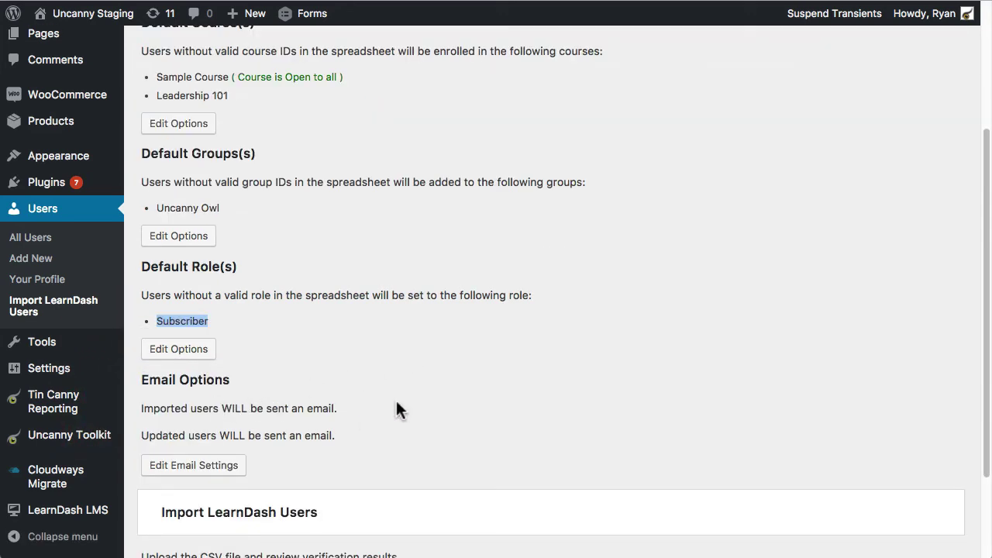
Step: Re-save the sheet as import_user_screencast.csv in Downloads, replacing the existing file
key(super+Tab)
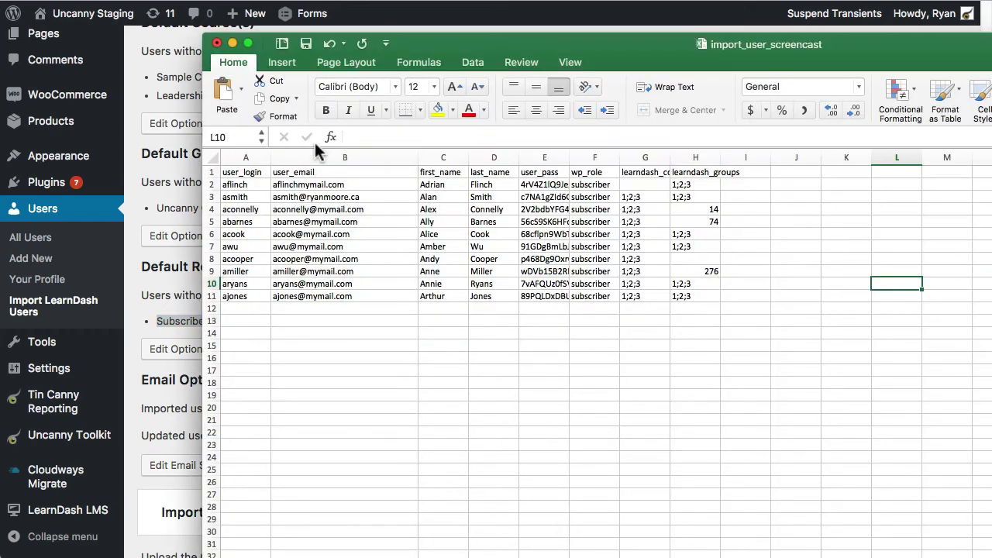
click(59, 0)
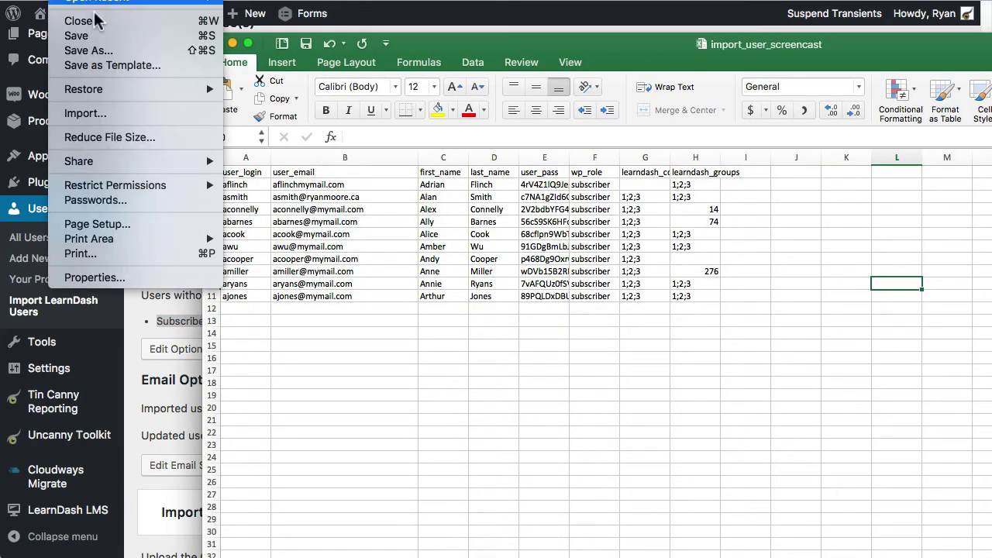
click(105, 52)
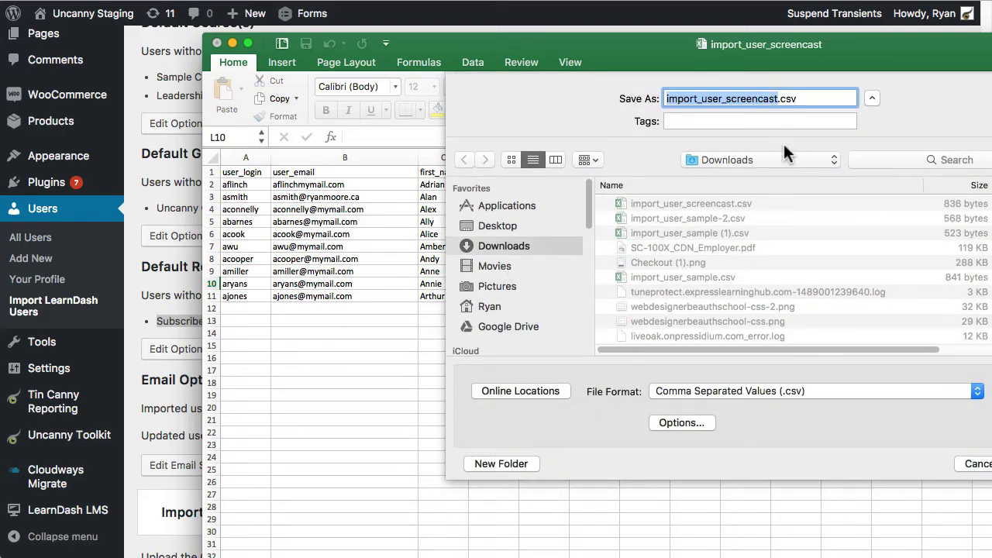
click(780, 158)
click(911, 124)
click(991, 463)
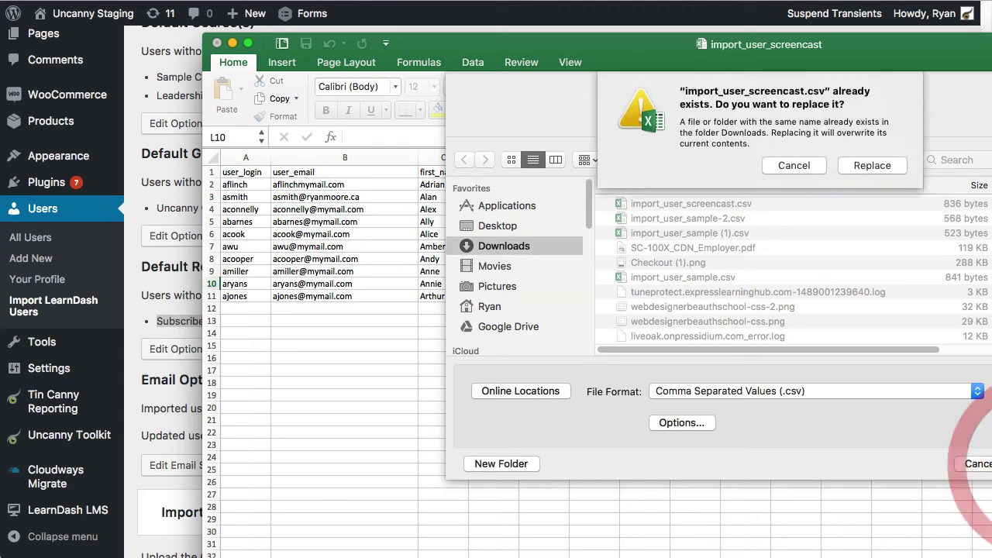
click(878, 166)
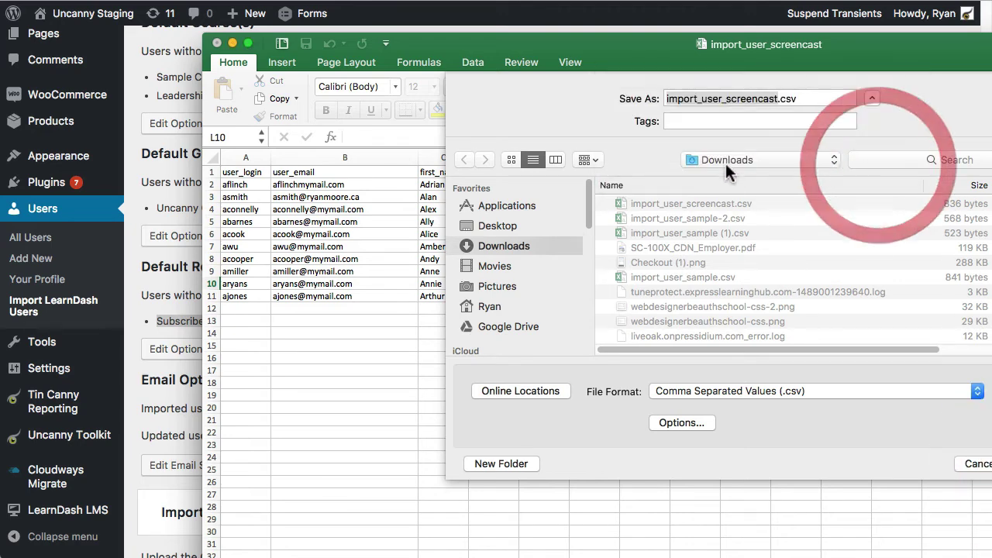
click(163, 175)
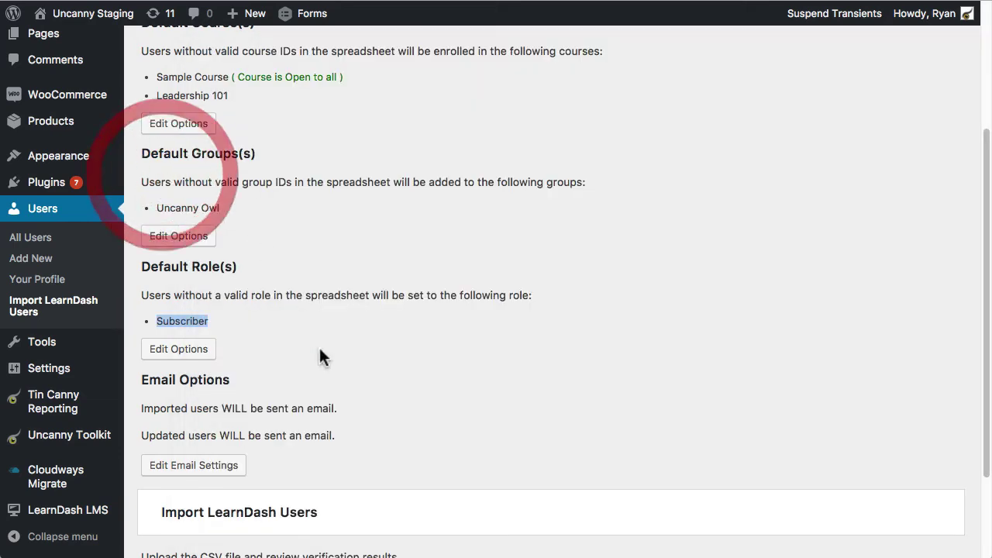
Step: Upload import_user_screencast.csv and validate it: 10 users, 1 new, 8 updates, 1 malformed email
scroll(322, 326, down, 3)
click(181, 461)
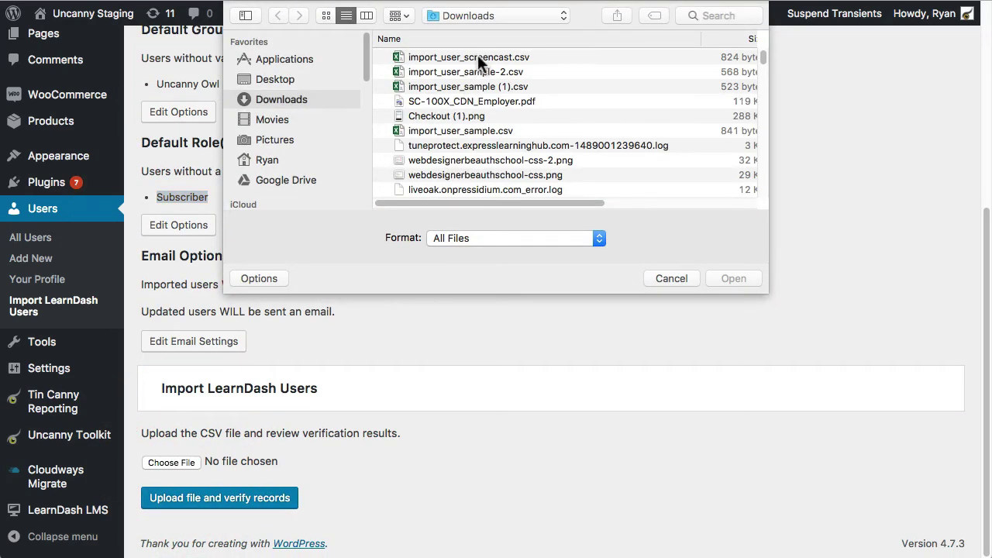
double_click(481, 58)
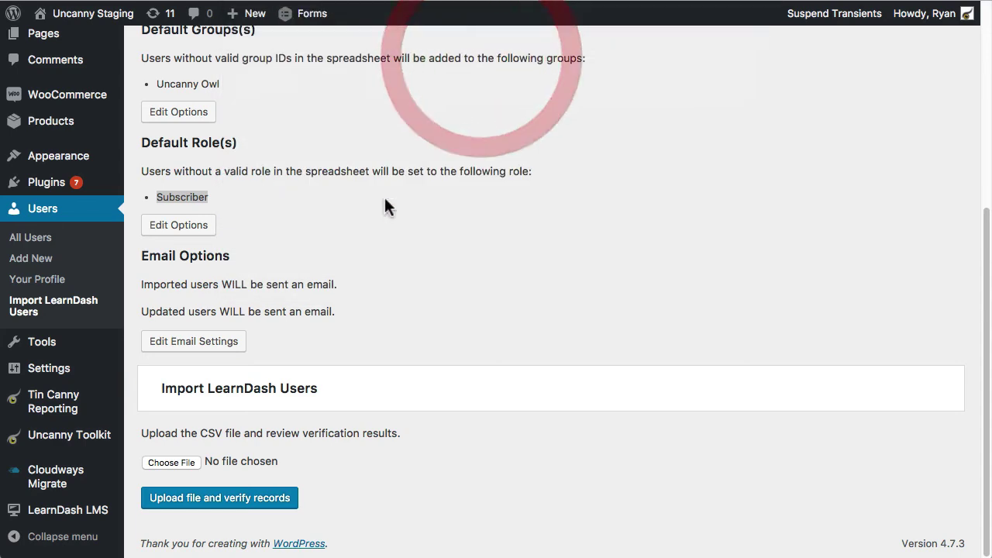
click(239, 506)
scroll(465, 287, up, 5)
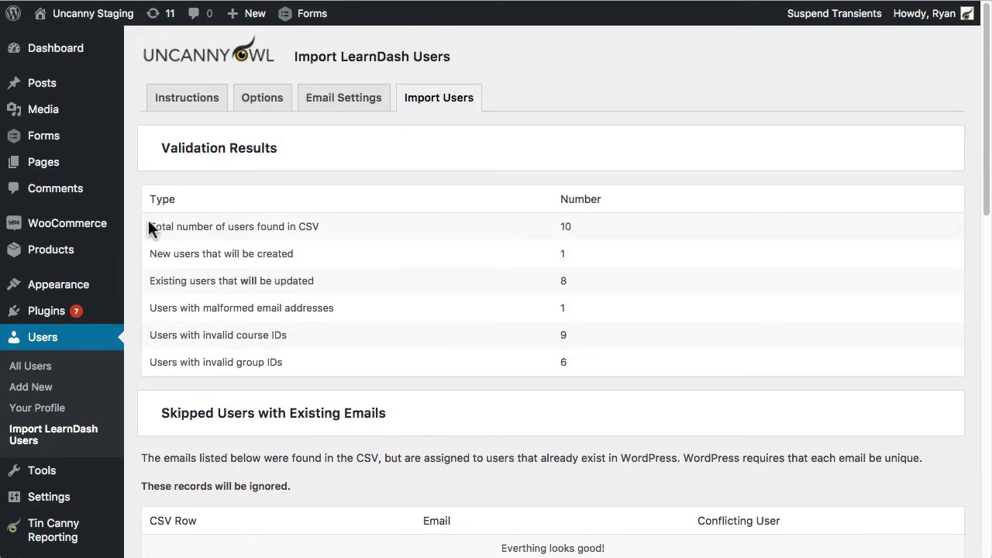
Step: Compare the total users found with the e-mail addresses in cells B2–B11
drag(149, 225, 323, 226)
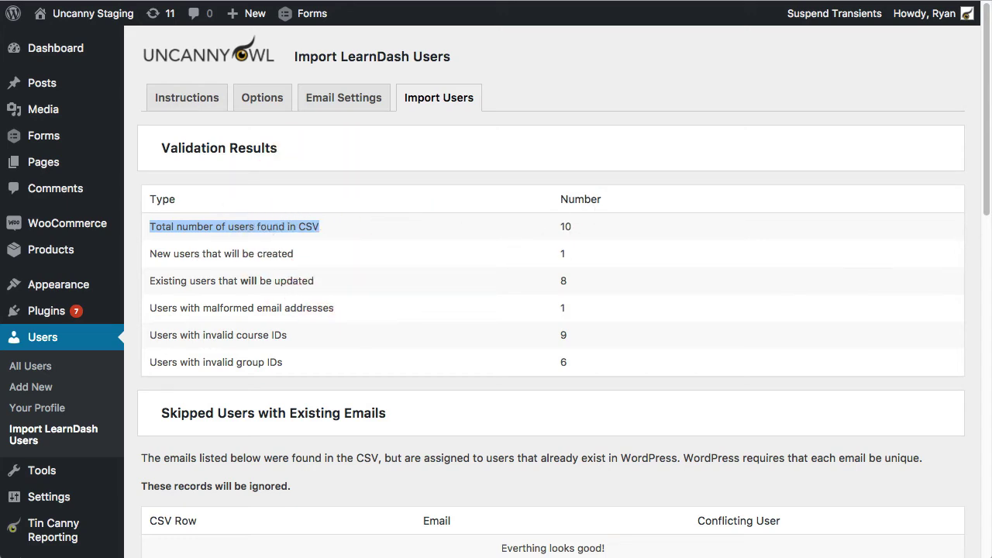
key(super+Tab)
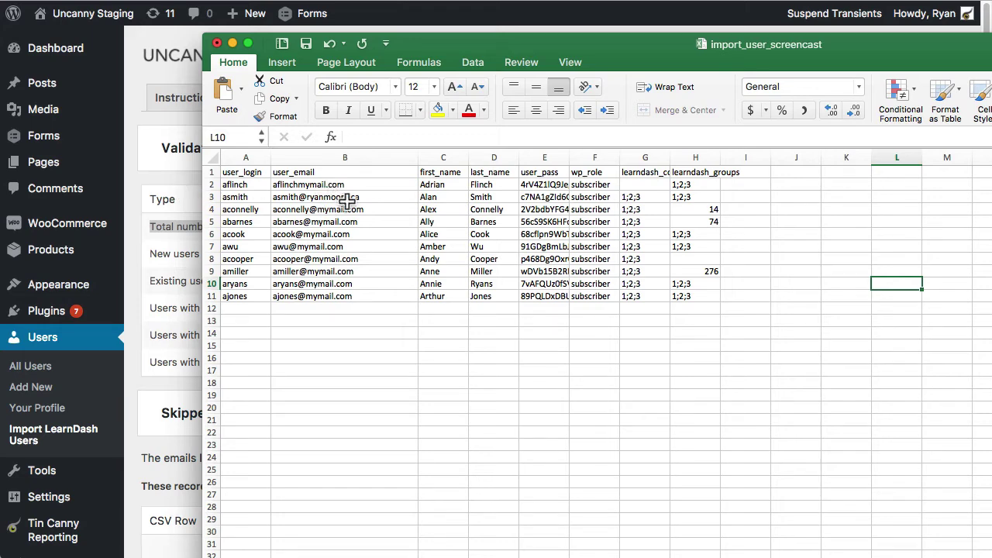
click(353, 198)
drag(361, 210, 344, 299)
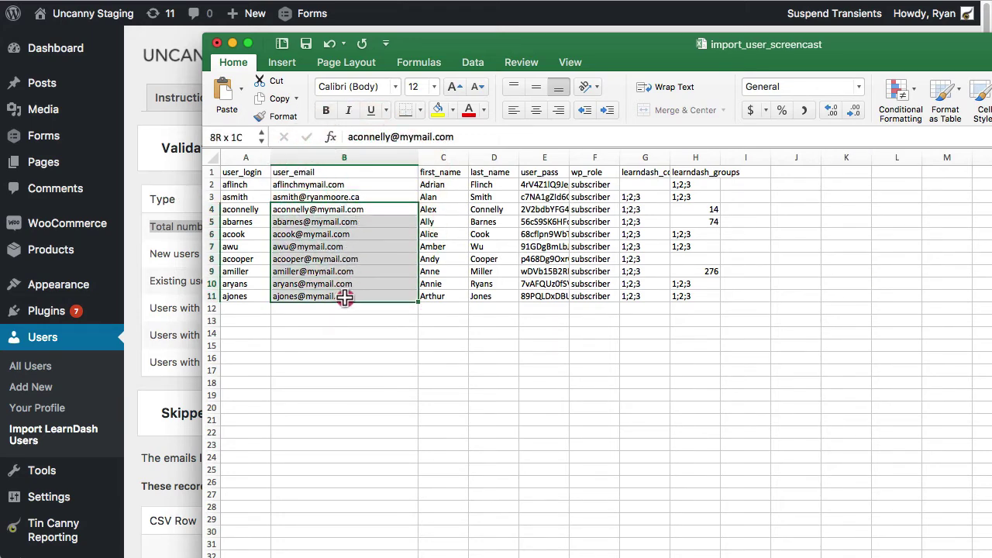
click(320, 185)
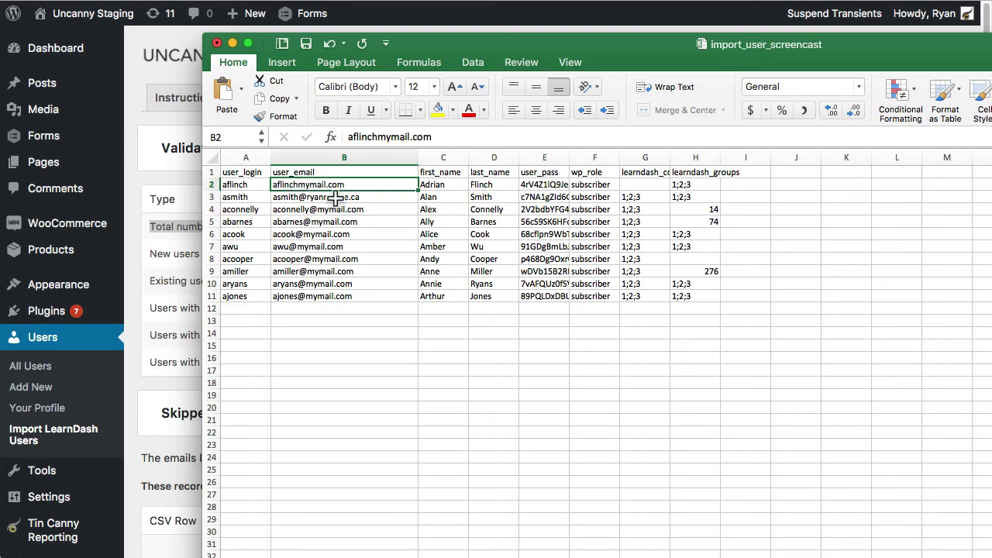
Step: Match the new and updated user counts against the existing users' e-mails in B4–B11
click(188, 173)
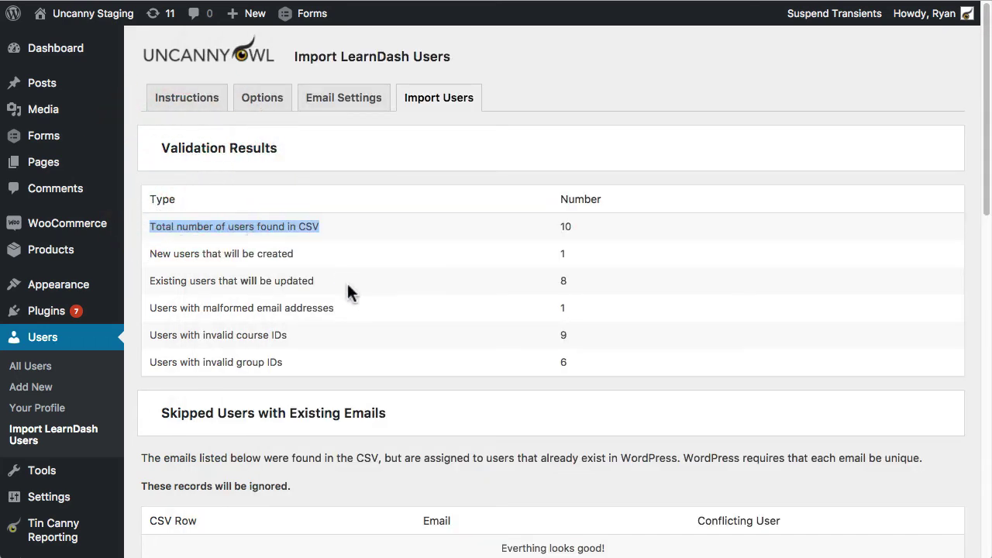
drag(305, 253, 157, 253)
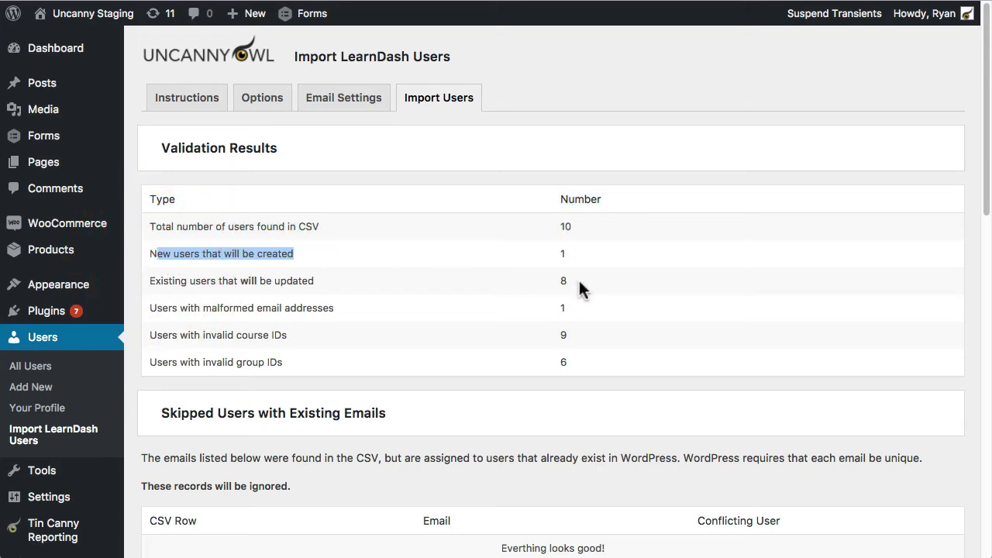
drag(318, 280, 156, 281)
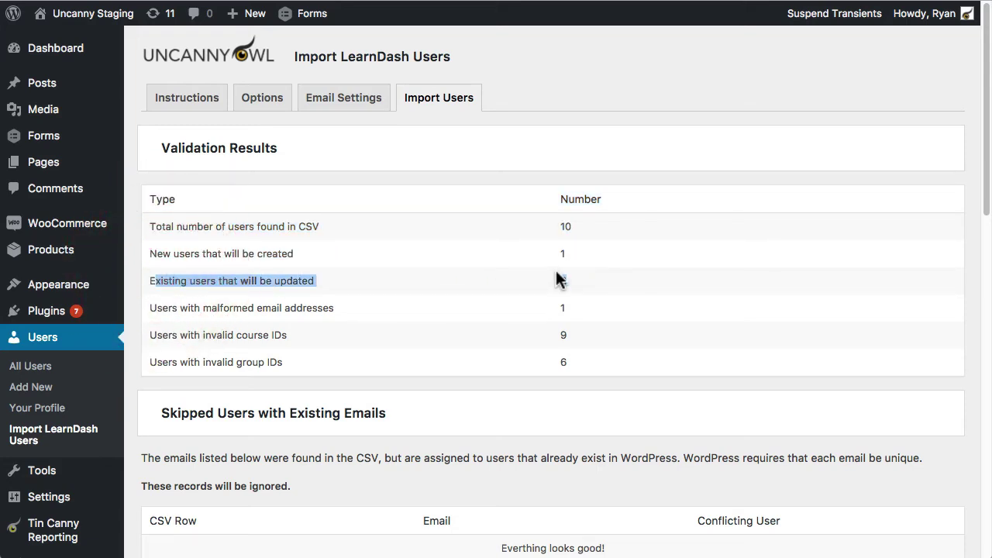
key(super+Tab)
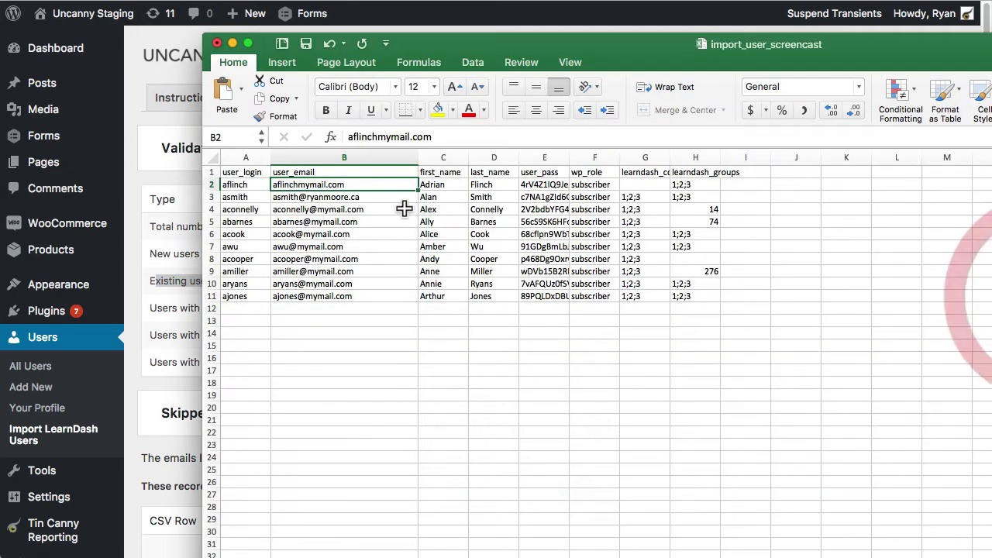
drag(351, 208, 343, 303)
Step: Trace the malformed e-mail count of 1 to cell B2 and highlight the invalid course IDs row
click(166, 236)
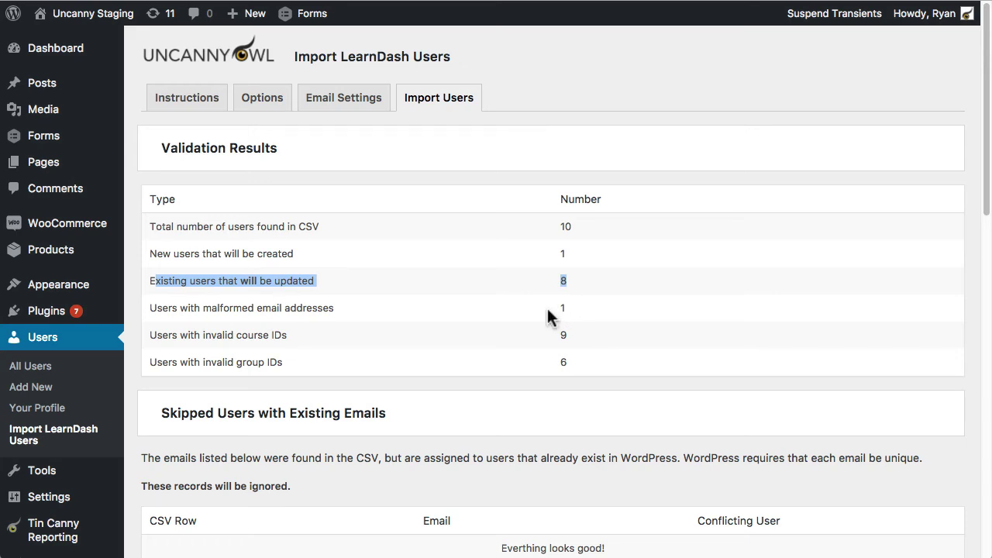
double_click(563, 307)
key(super+Tab)
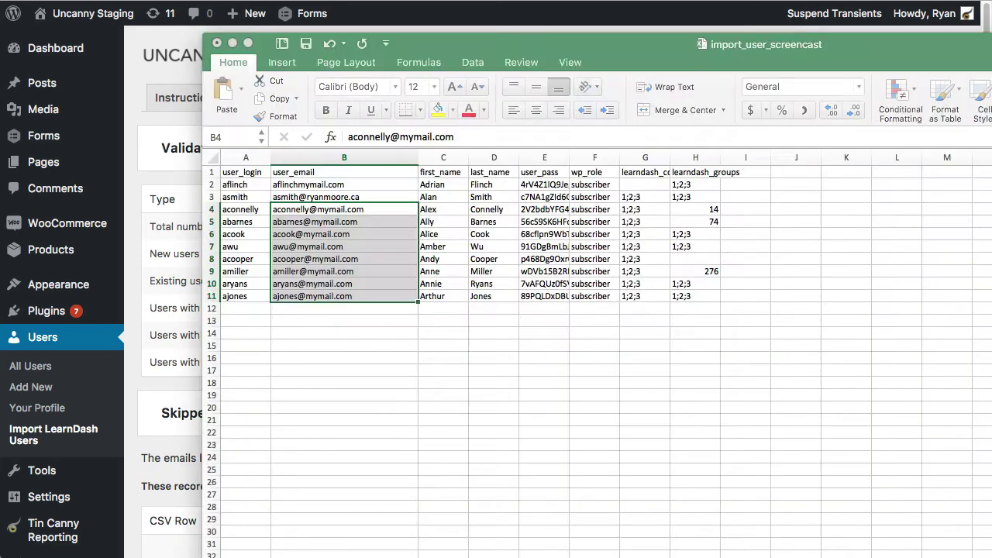
click(306, 182)
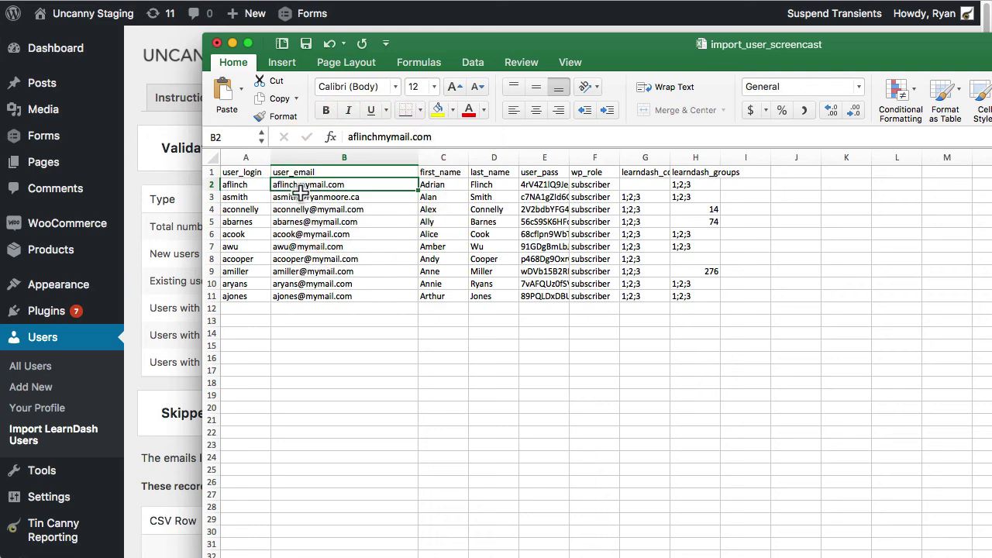
click(184, 177)
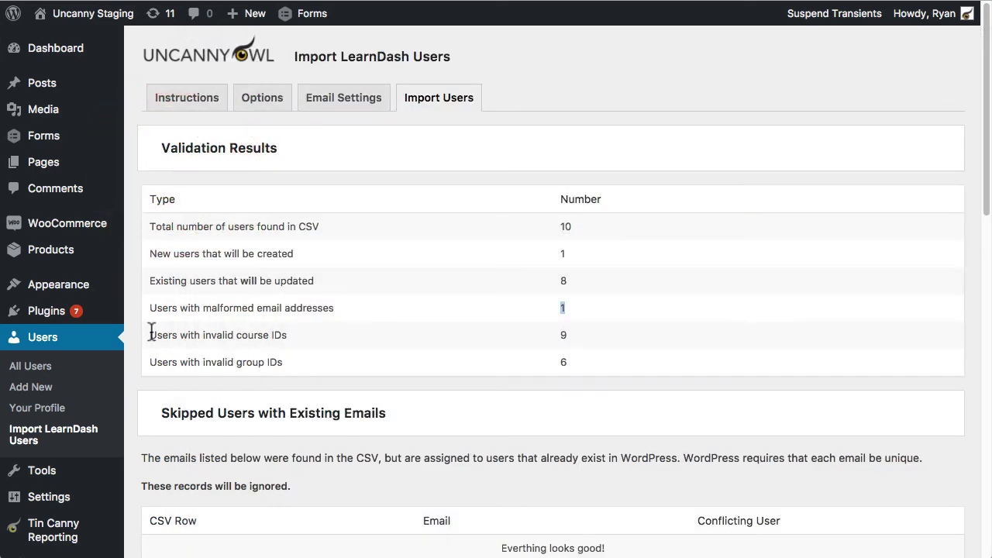
drag(152, 331, 297, 333)
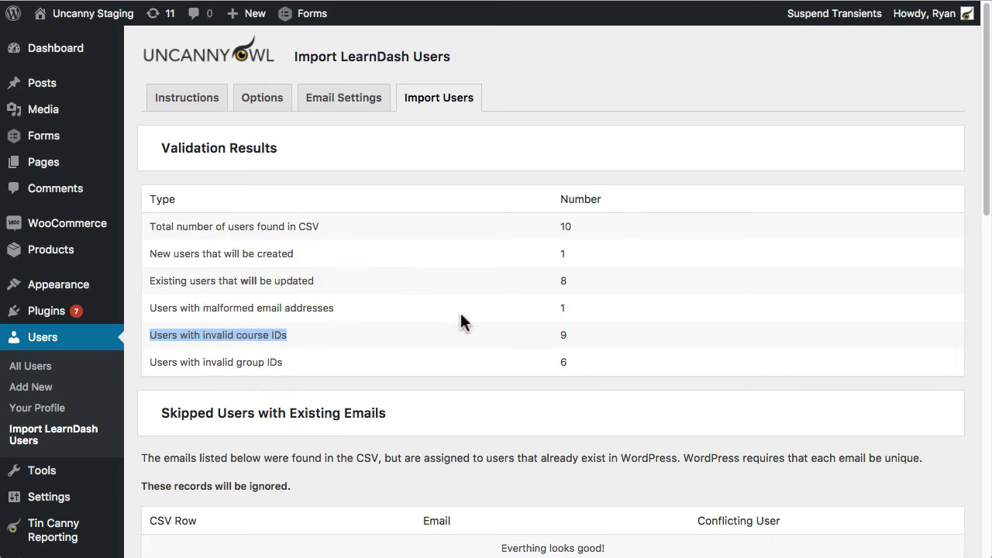
key(super+Tab)
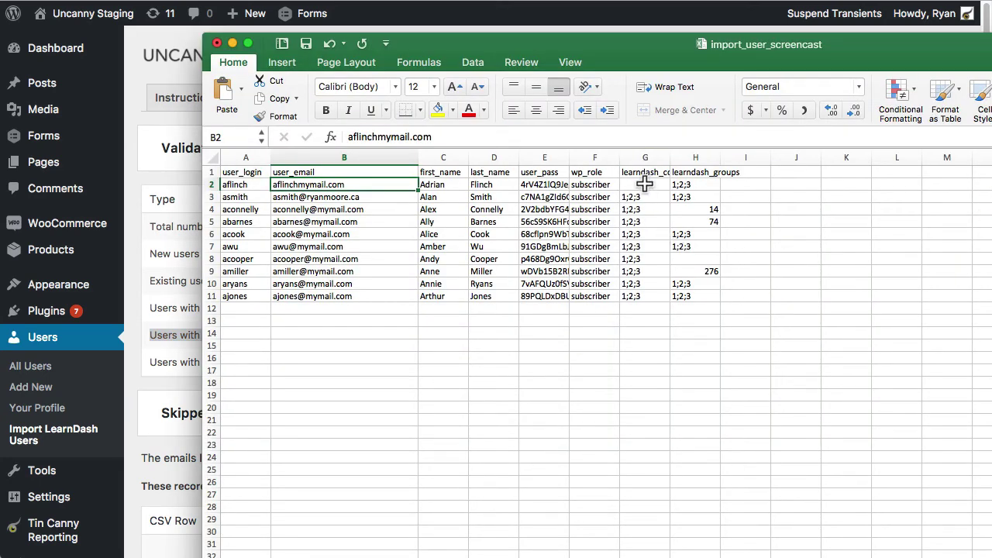
Step: Compare the course IDs in column G with the validation results
drag(643, 196, 640, 296)
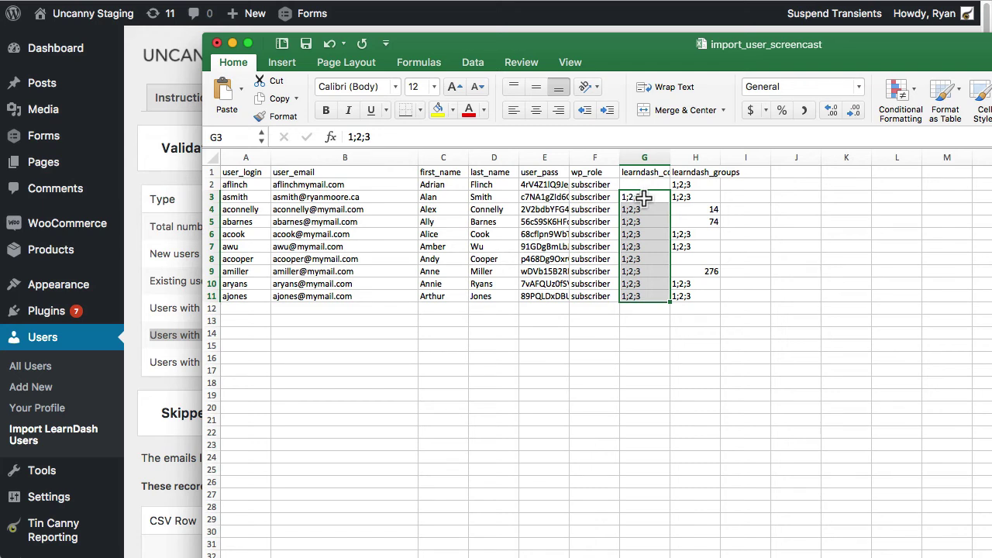
click(644, 170)
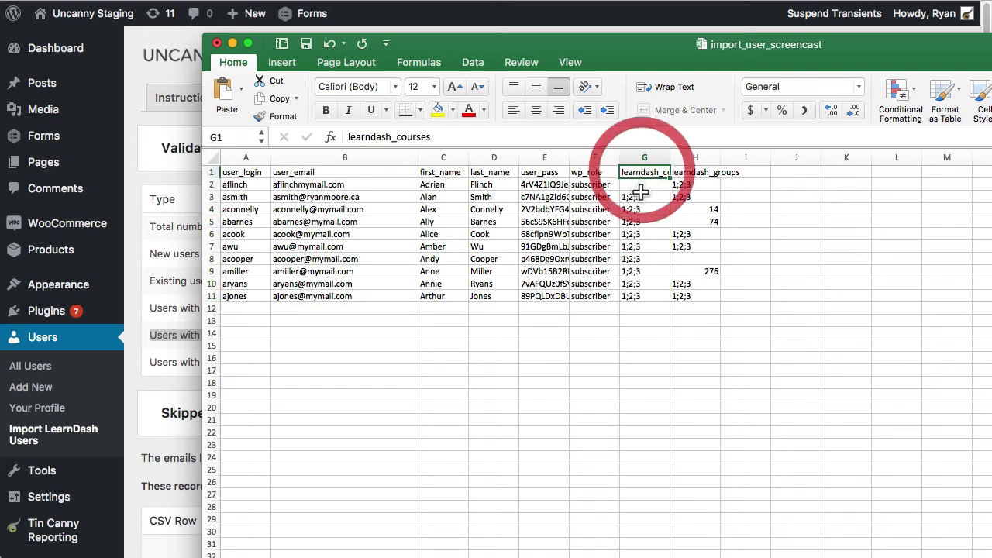
click(143, 171)
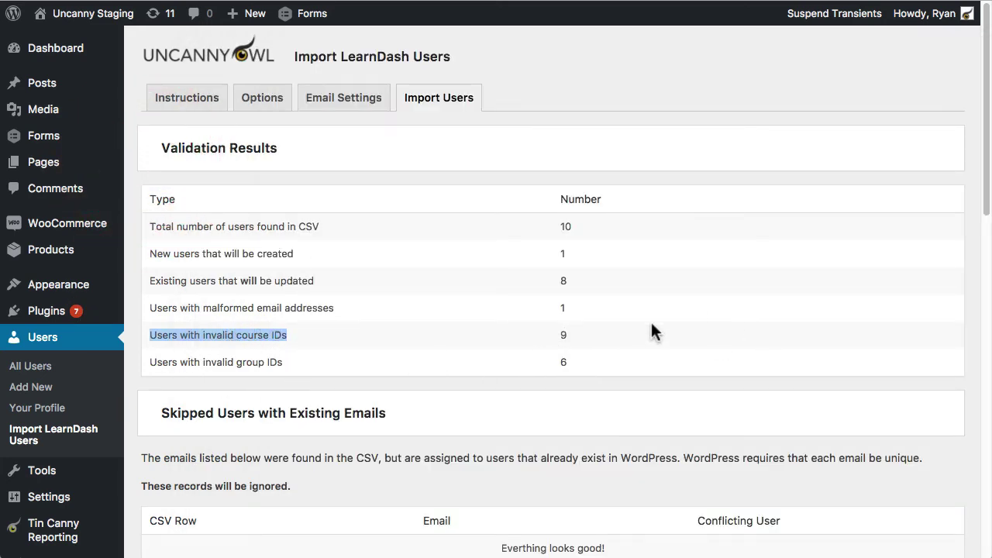
key(super+Tab)
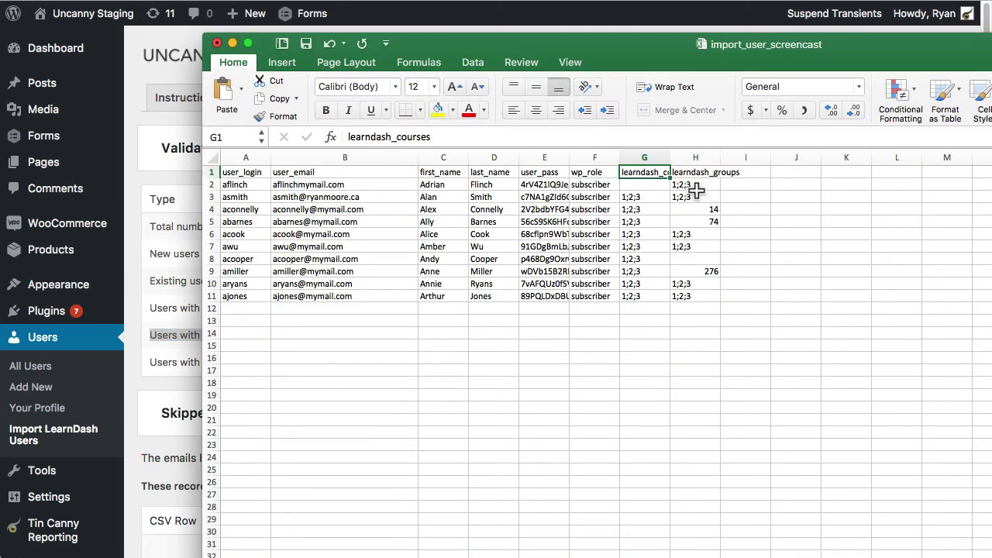
Step: Check column H's group IDs: 14 in H4, 74 in H5, 276 in H9, and H8 empty
click(695, 184)
click(695, 197)
click(694, 234)
click(693, 247)
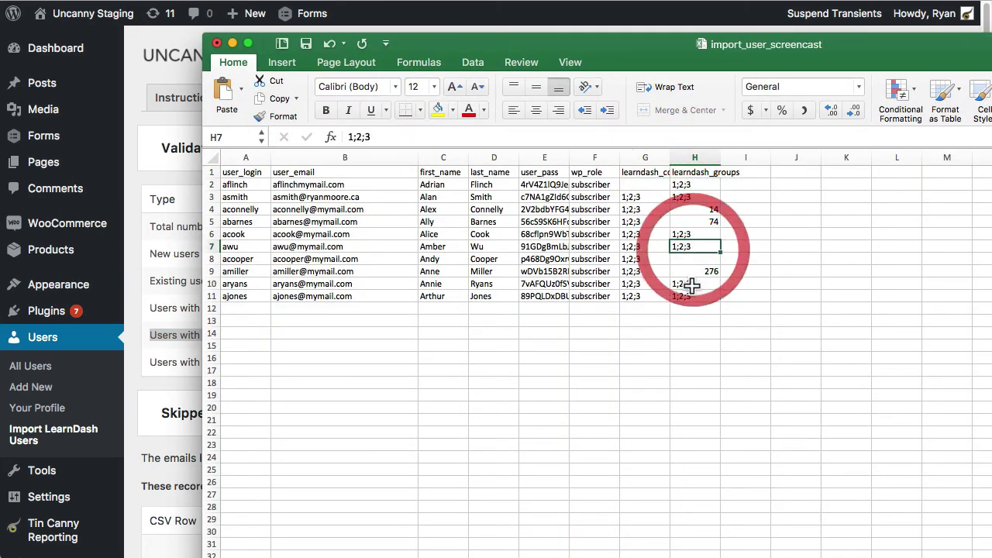
click(691, 285)
click(695, 296)
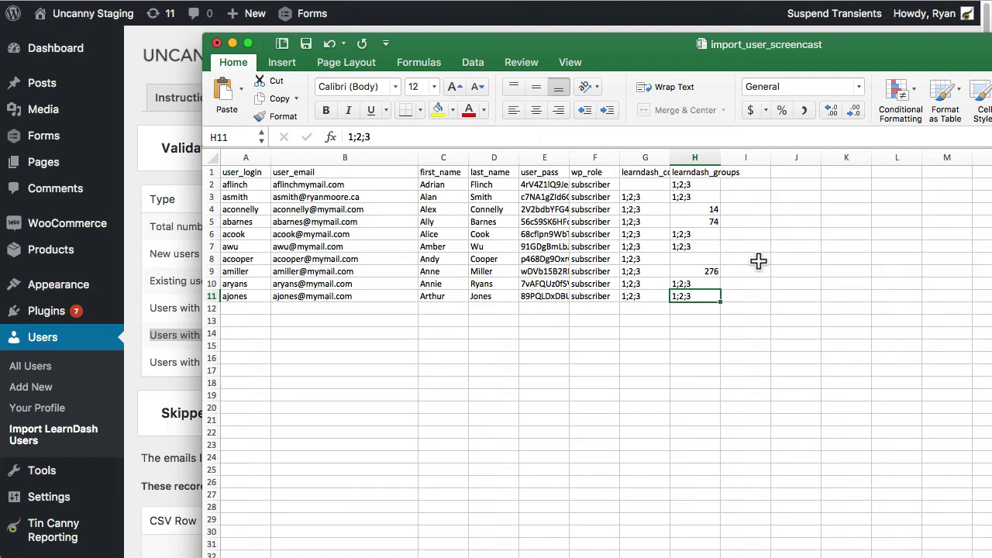
click(706, 210)
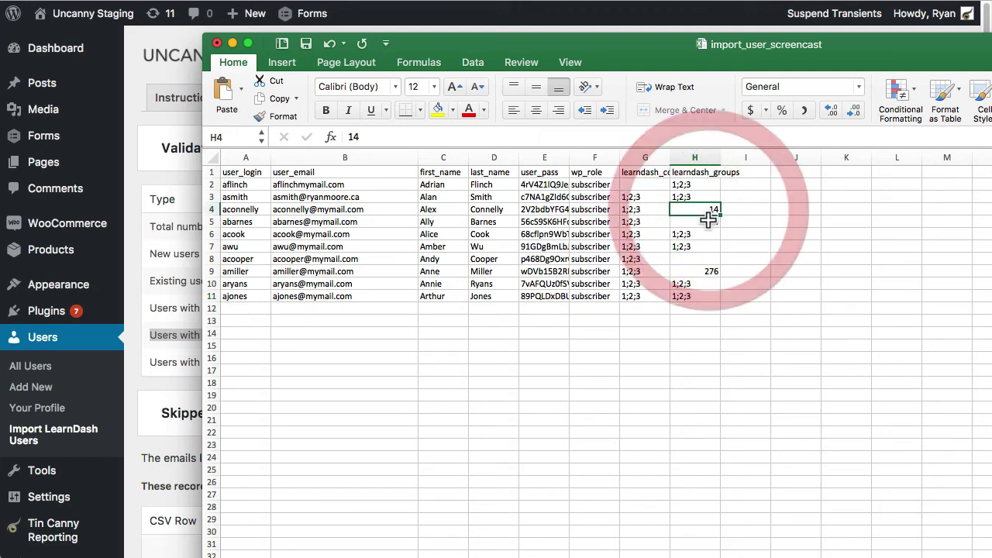
click(707, 222)
click(709, 258)
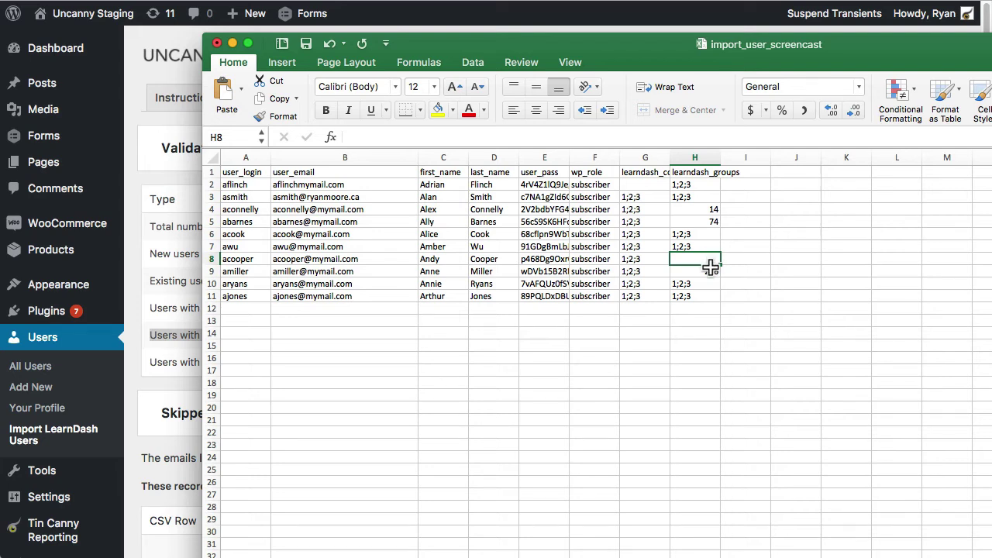
click(709, 267)
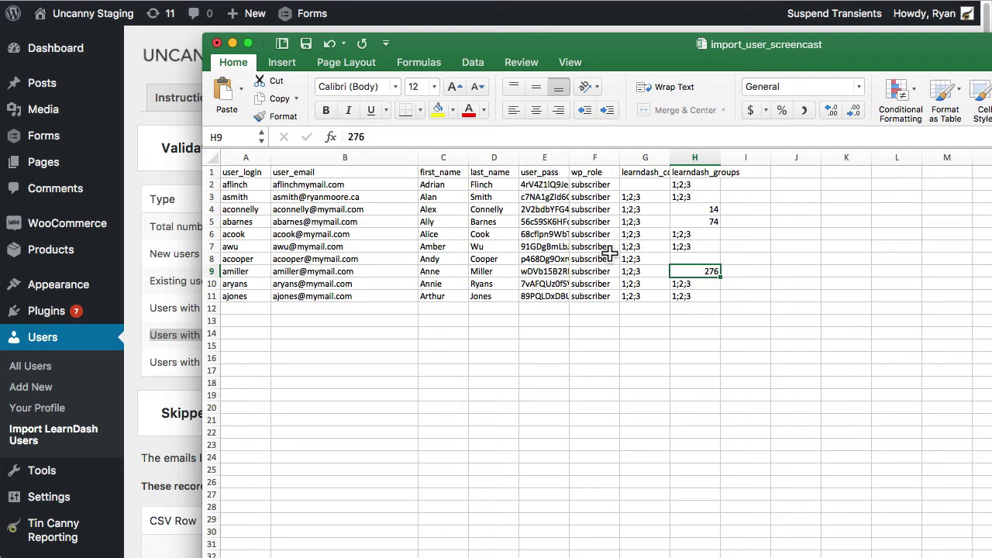
Step: Select the course and group IDs G2:H11 and bring the validation results forward
click(644, 183)
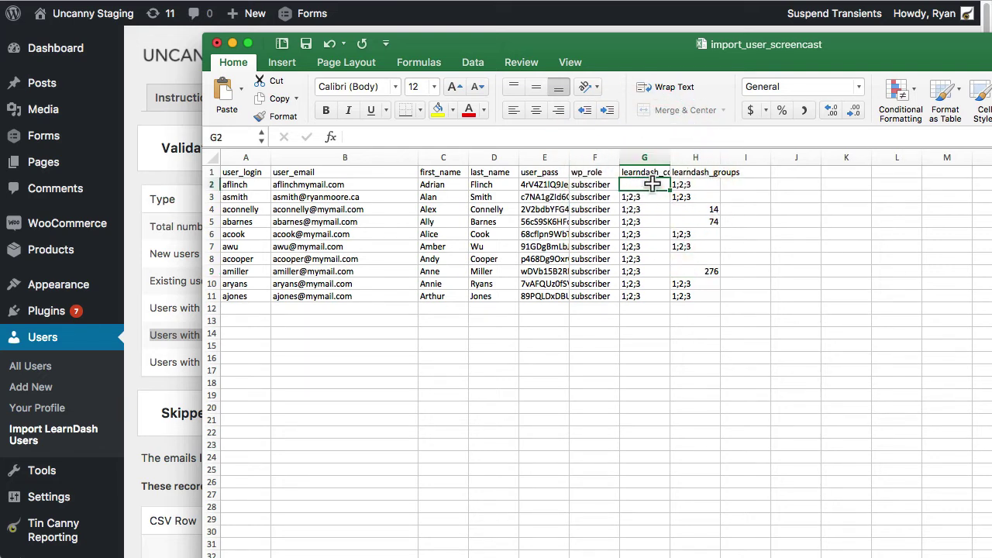
drag(648, 184, 700, 299)
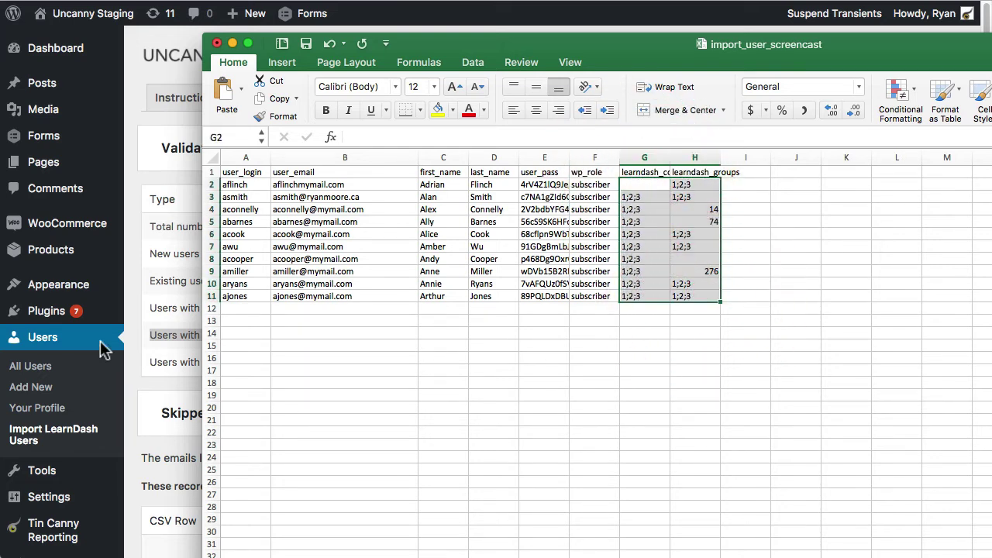
click(155, 145)
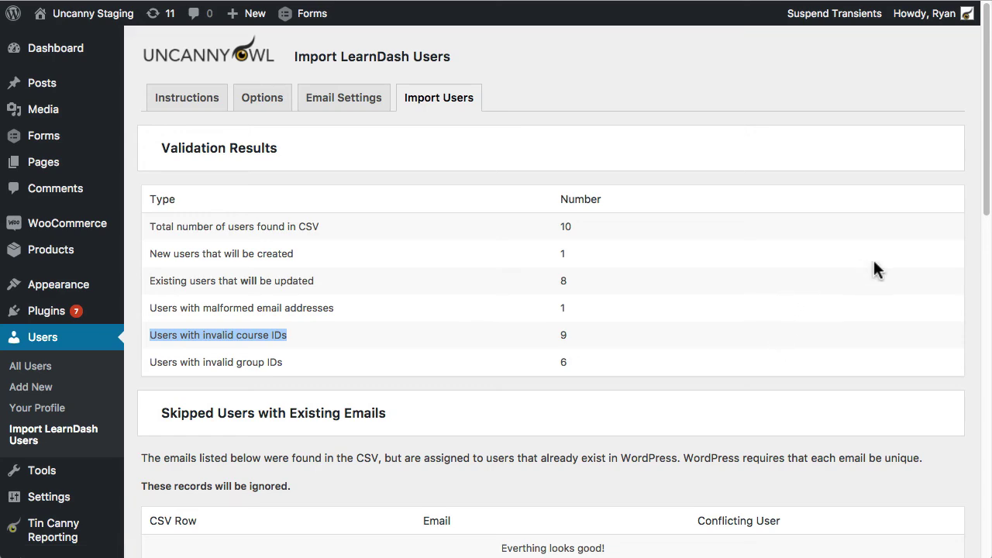
Step: Highlight the existing-users-to-be-updated row in the validation results
key(super+Tab)
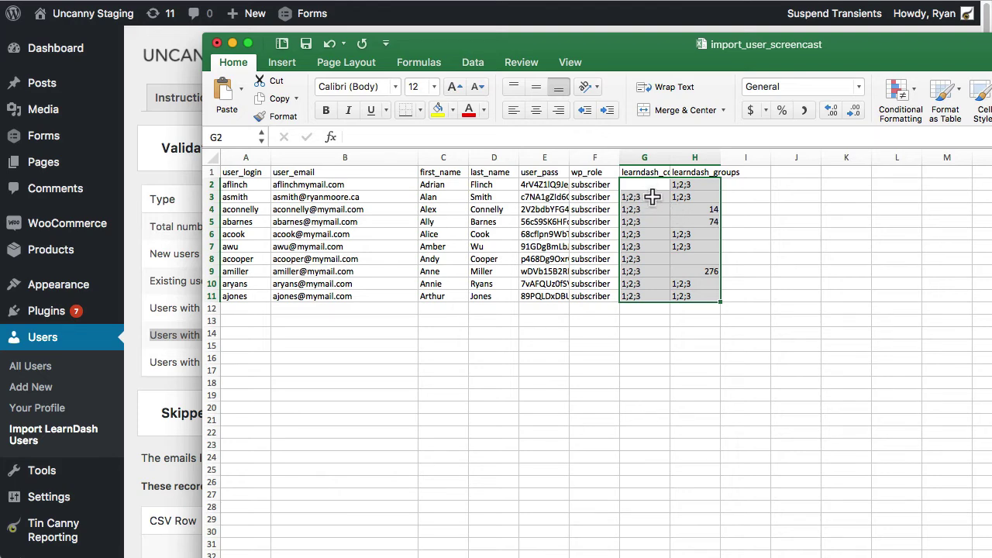
click(540, 20)
scroll(357, 310, down, 1)
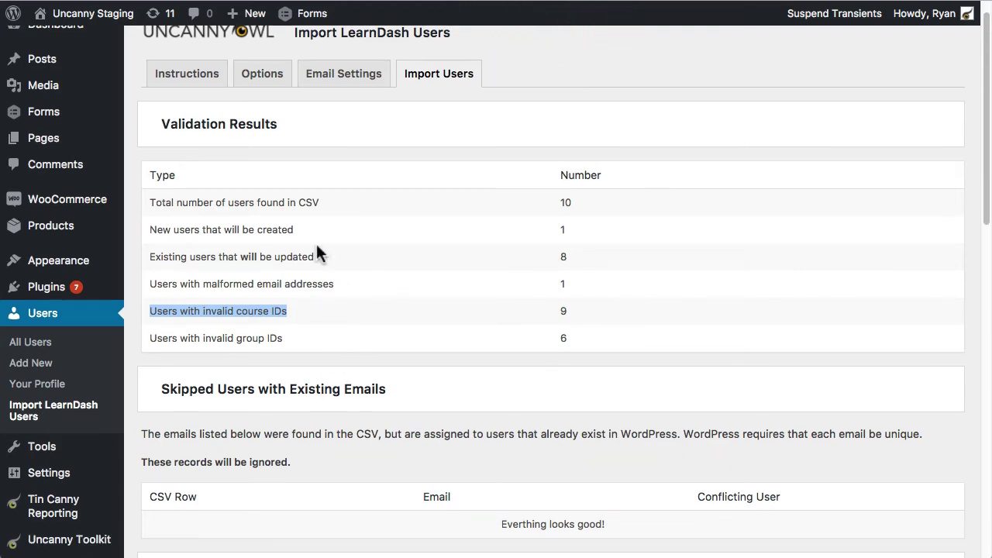
drag(156, 284, 151, 246)
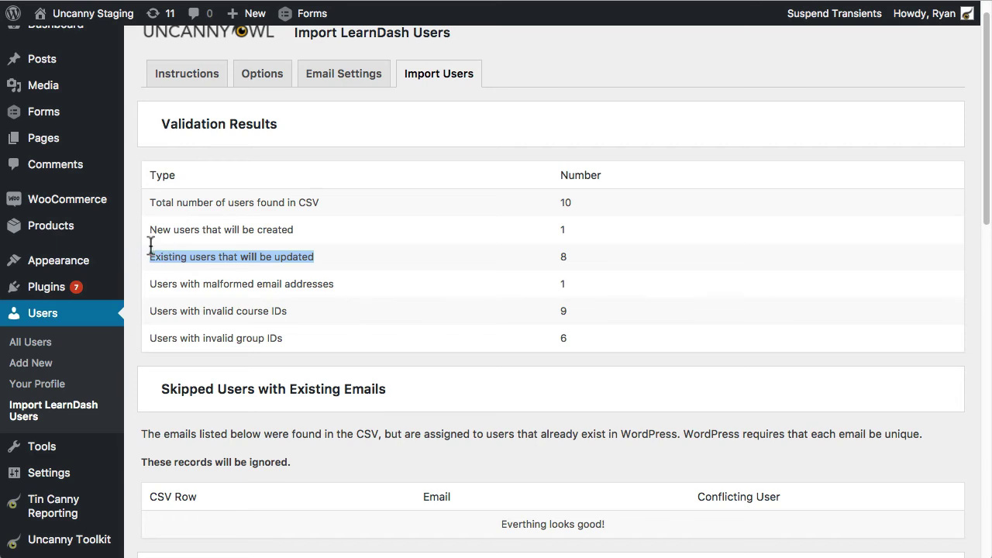
Step: Check the user_pass entries in E3:E11, then scroll to the Invalid Course IDs table
key(super+Tab)
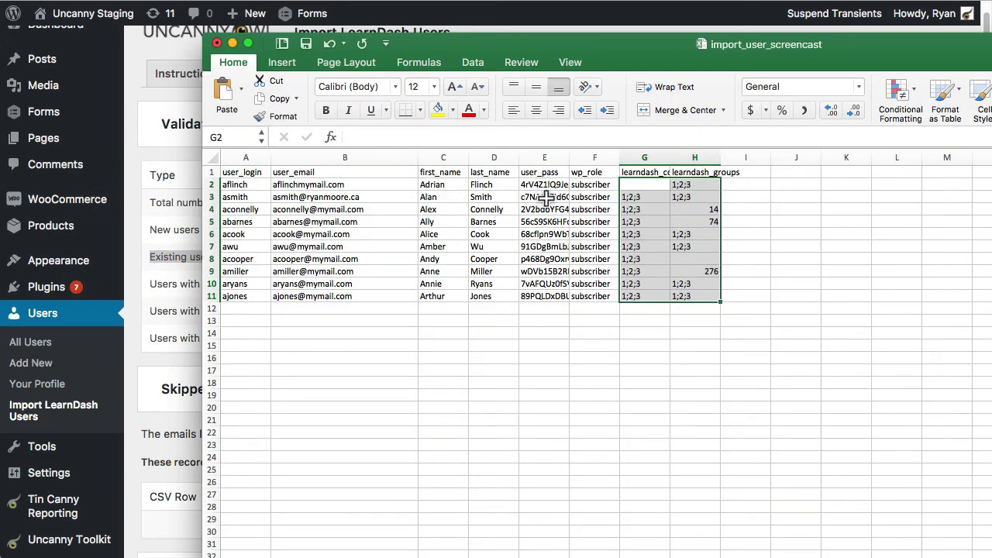
drag(548, 196, 538, 300)
click(180, 202)
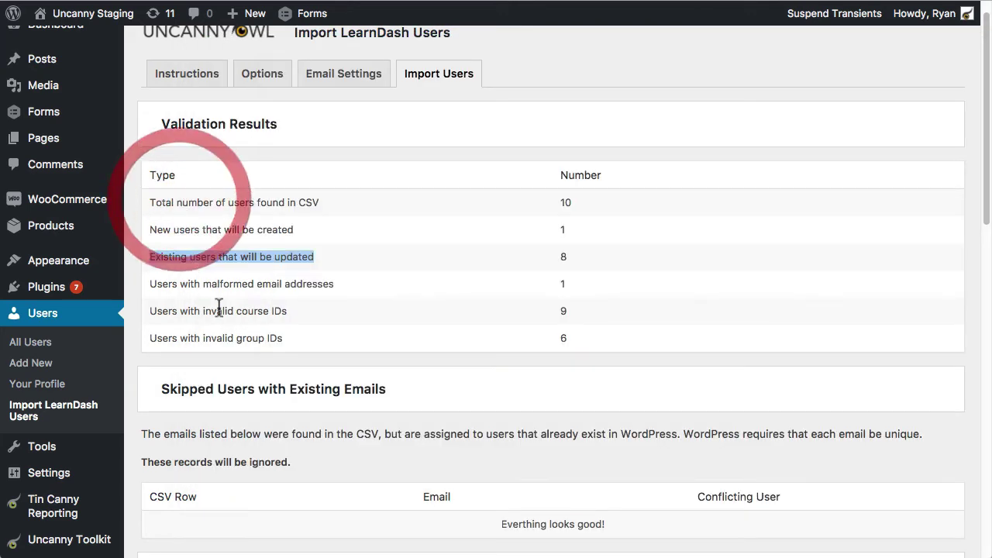
scroll(390, 320, down, 3)
scroll(387, 321, down, 10)
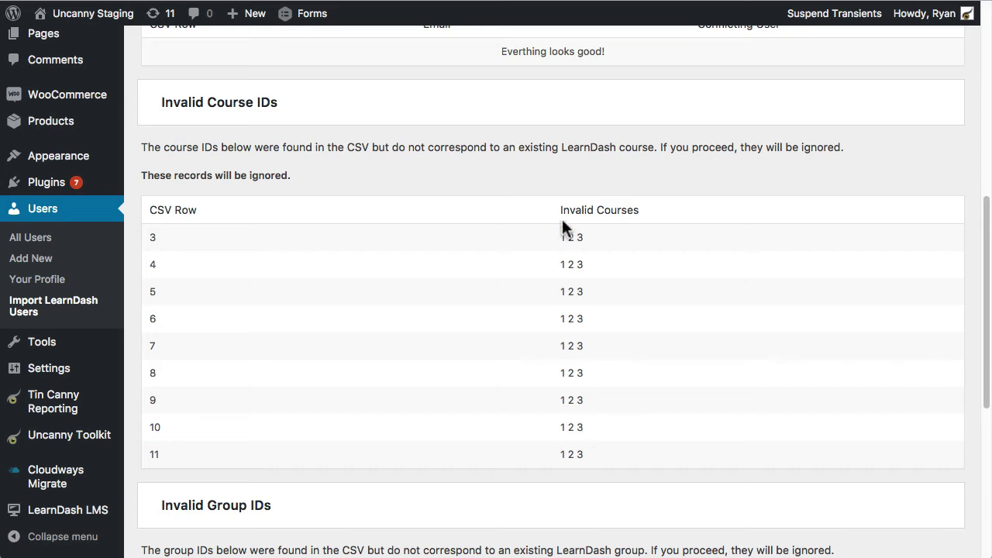
Step: Compare the invalid course IDs with spreadsheet cells G3 and G11
scroll(210, 225, down, 1)
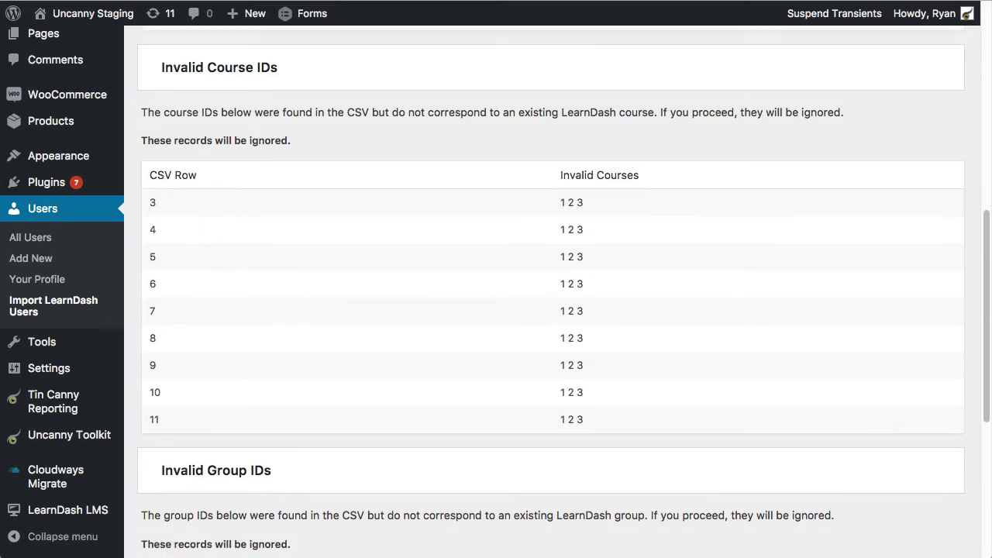
key(super+Tab)
click(632, 197)
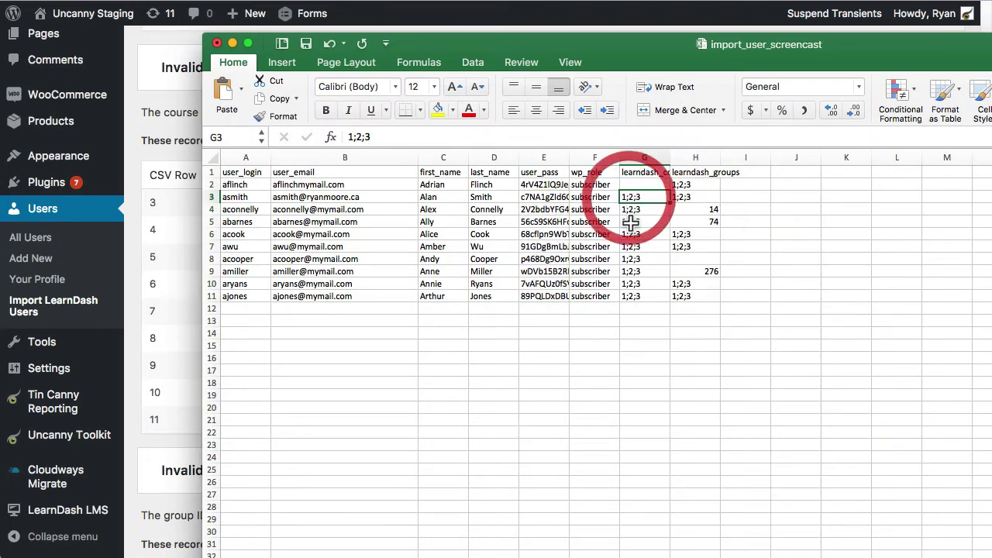
click(634, 301)
Step: Review the invalid group IDs against the CSV and start Perform Import
click(157, 228)
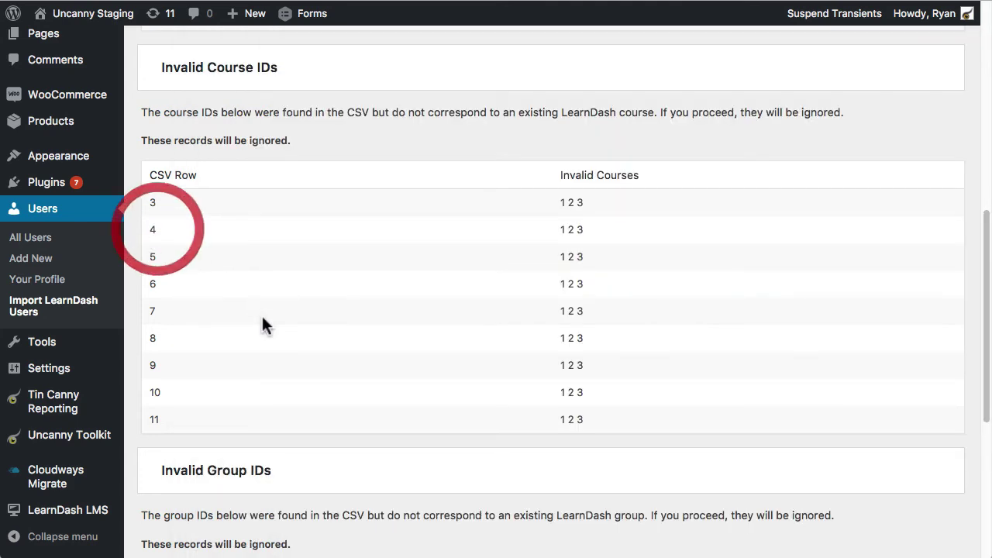
scroll(357, 318, down, 5)
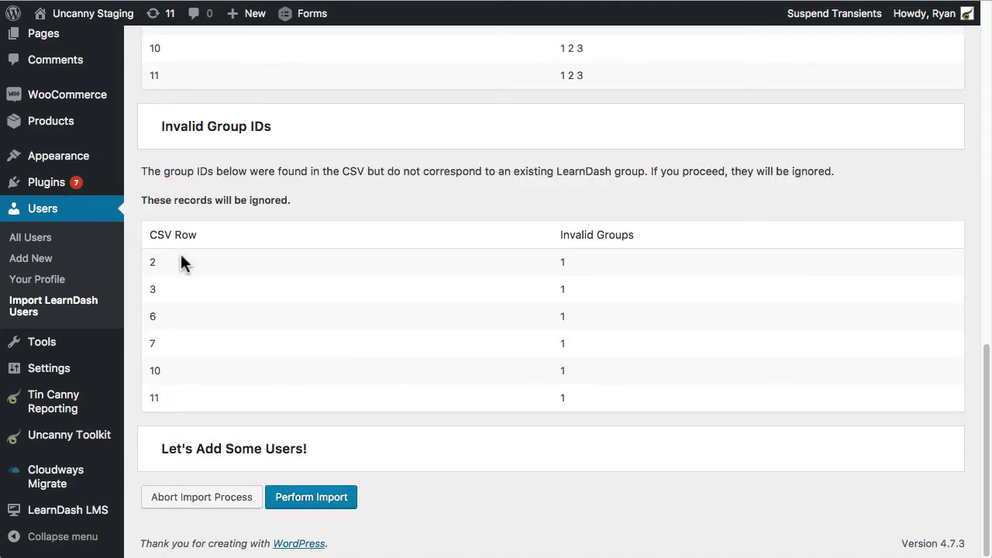
key(super+Tab)
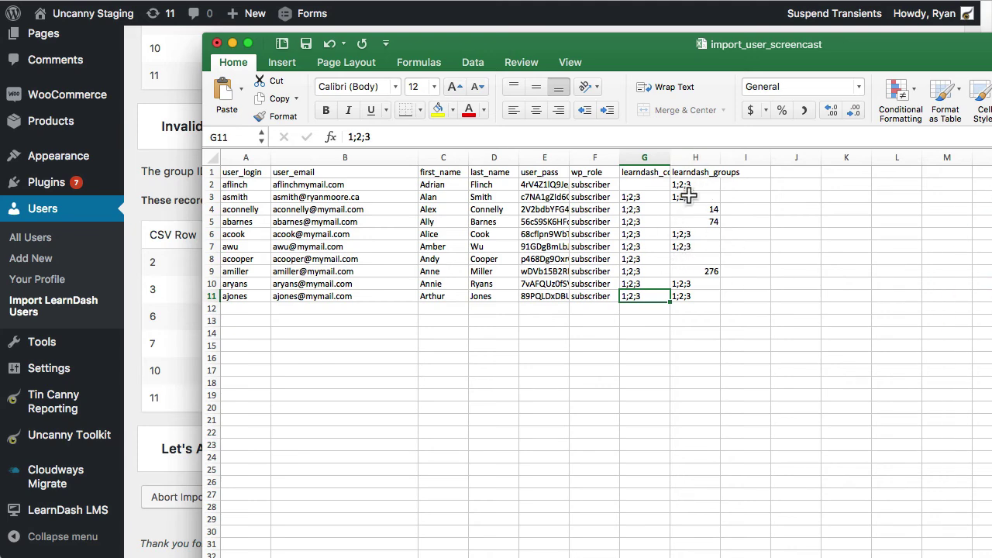
click(158, 209)
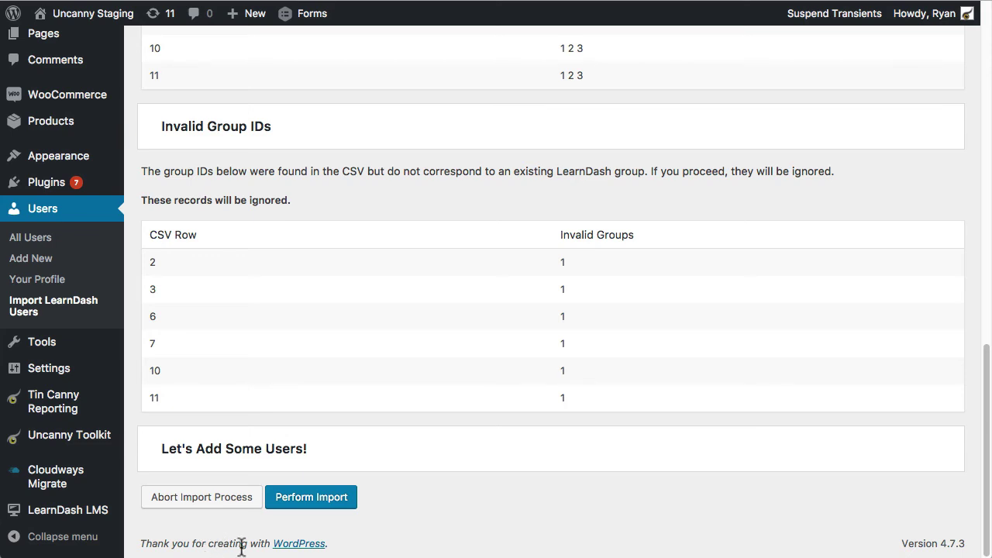
click(335, 502)
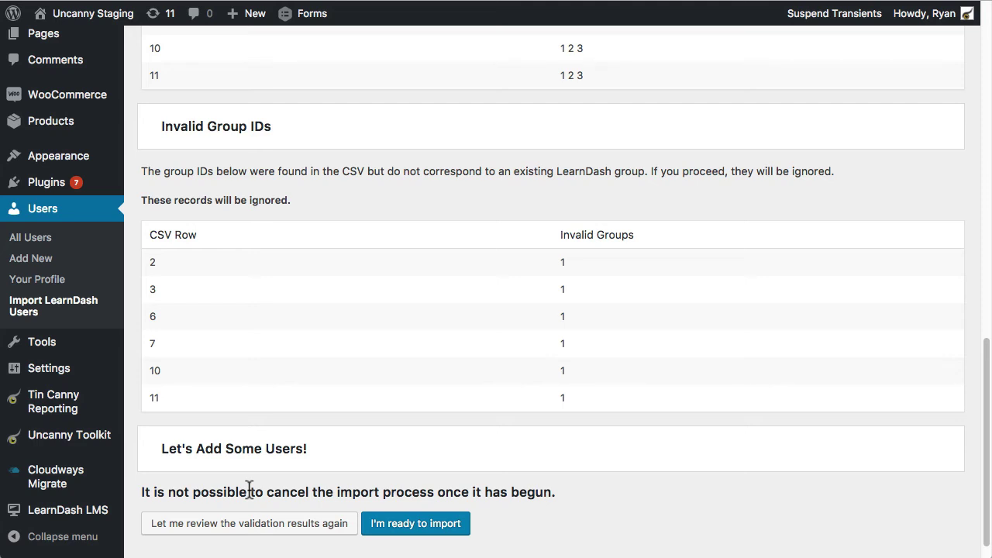
Step: Confirm with "I'm ready to import" so the import begins running
click(444, 527)
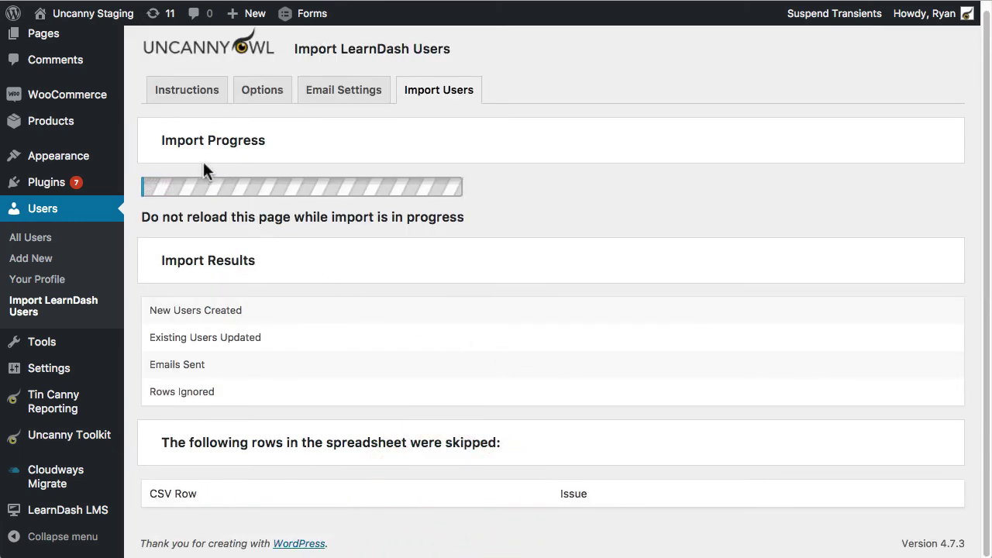
Step: Review the Import Results: 8 existing users updated and 2 rows ignored
scroll(413, 253, up, 5)
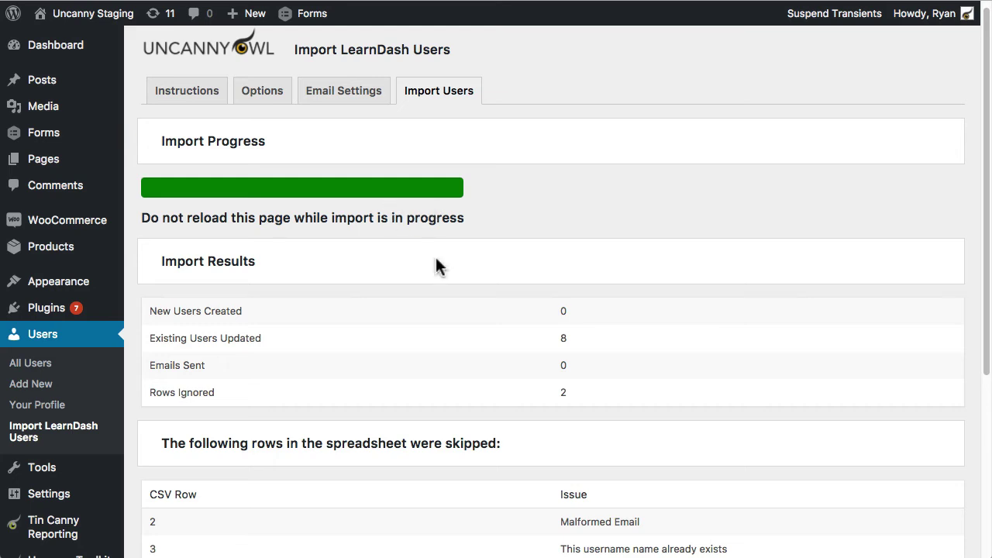
click(224, 338)
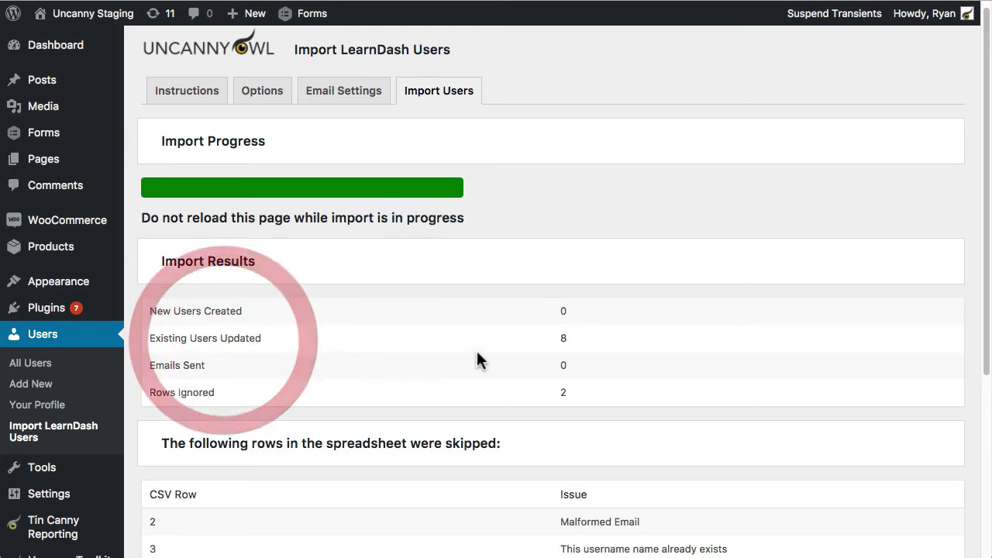
click(581, 337)
scroll(582, 341, down, 1)
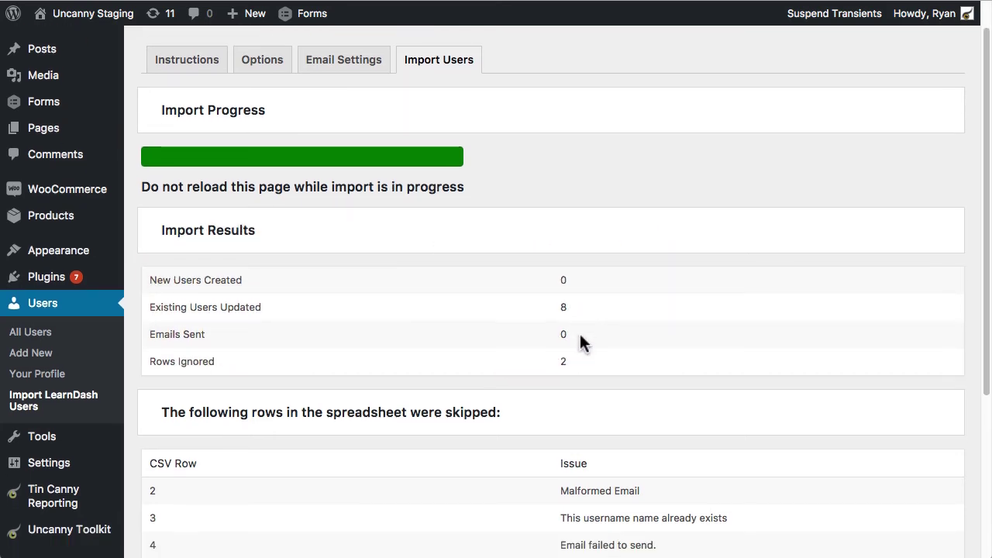
scroll(568, 336, down, 1)
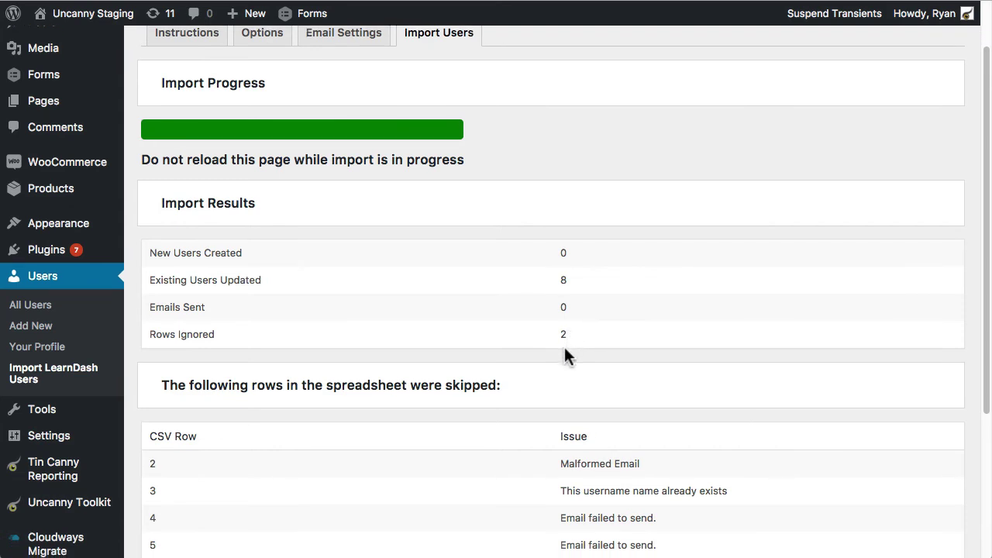
scroll(565, 355, down, 1)
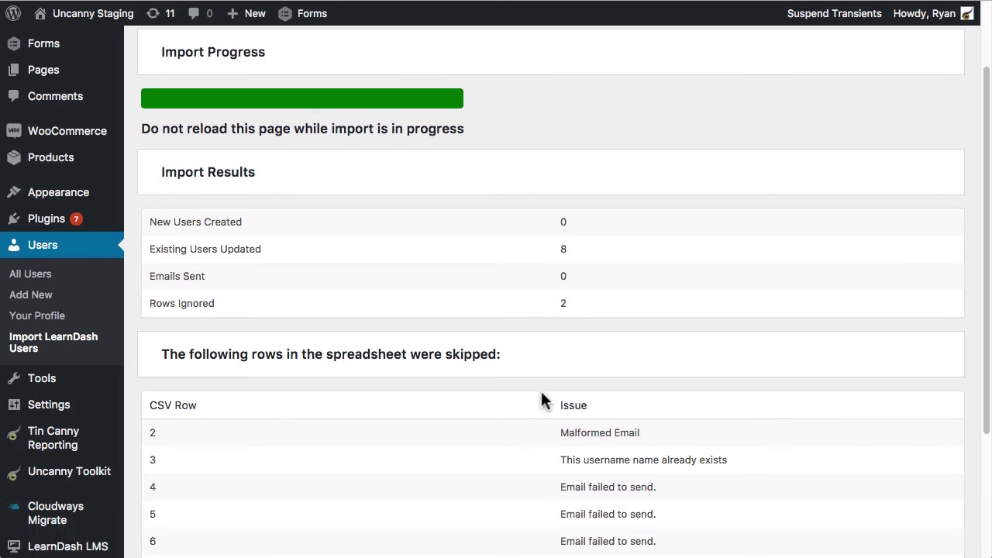
scroll(532, 431, down, 4)
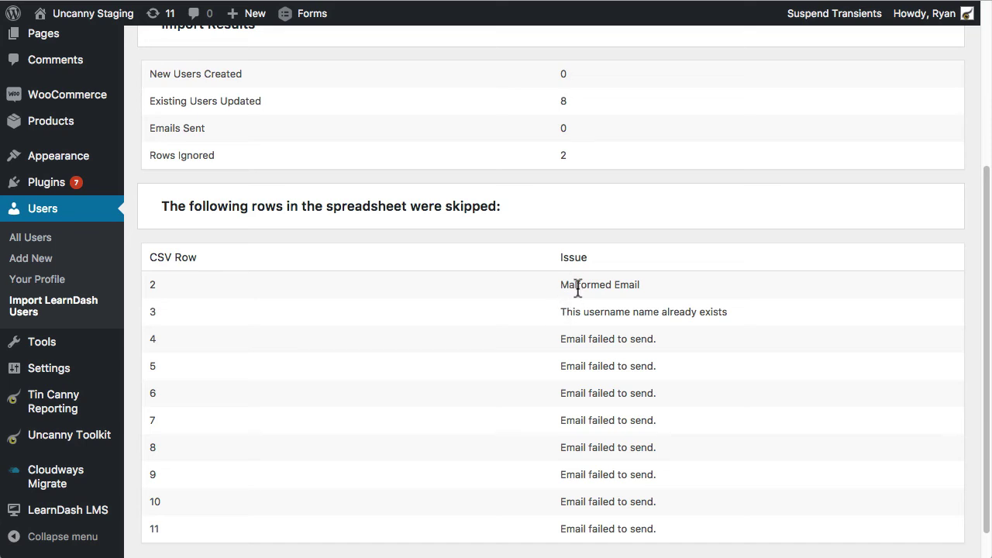
Step: Highlight row 3's duplicate username issue and check its username and e-mail in Excel
drag(558, 312, 764, 321)
key(super+Tab)
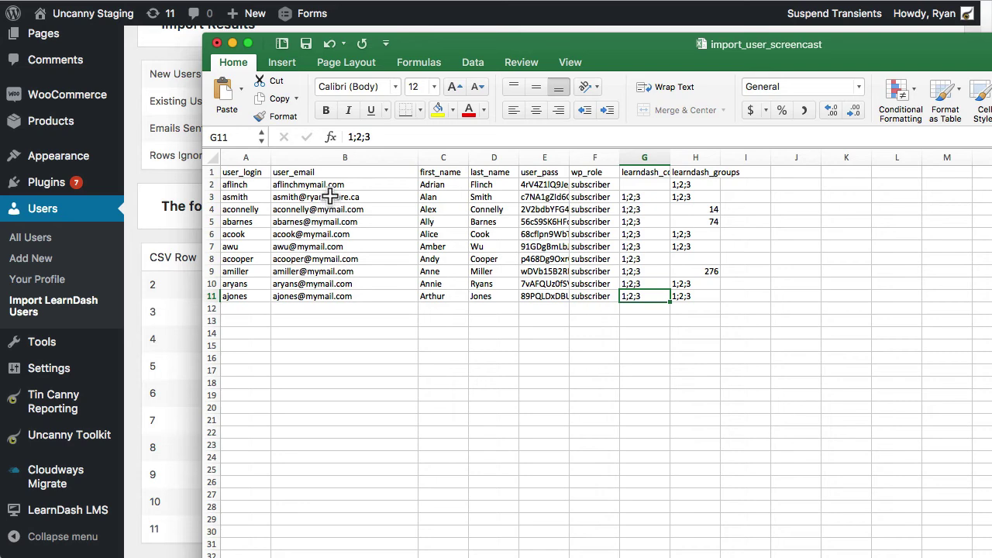
click(249, 199)
click(333, 198)
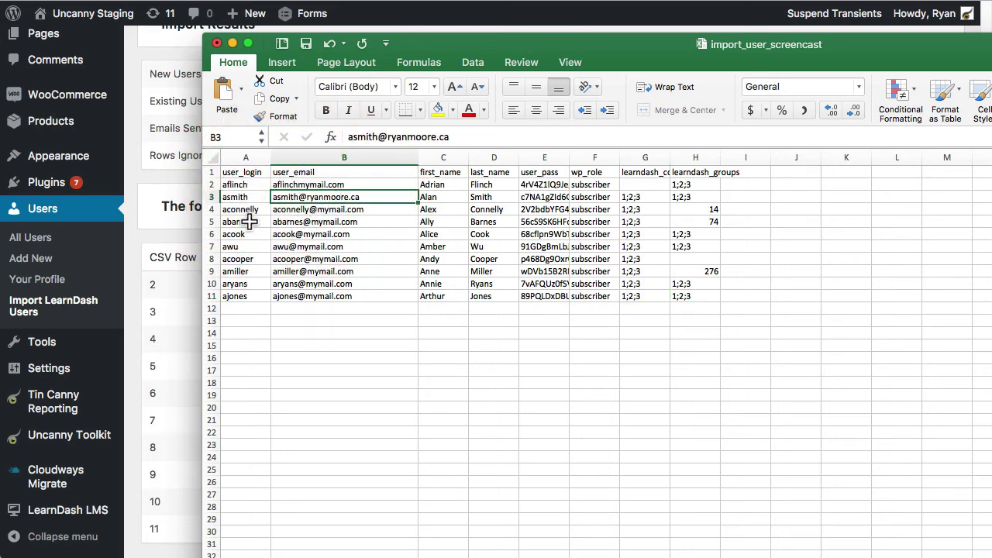
click(163, 224)
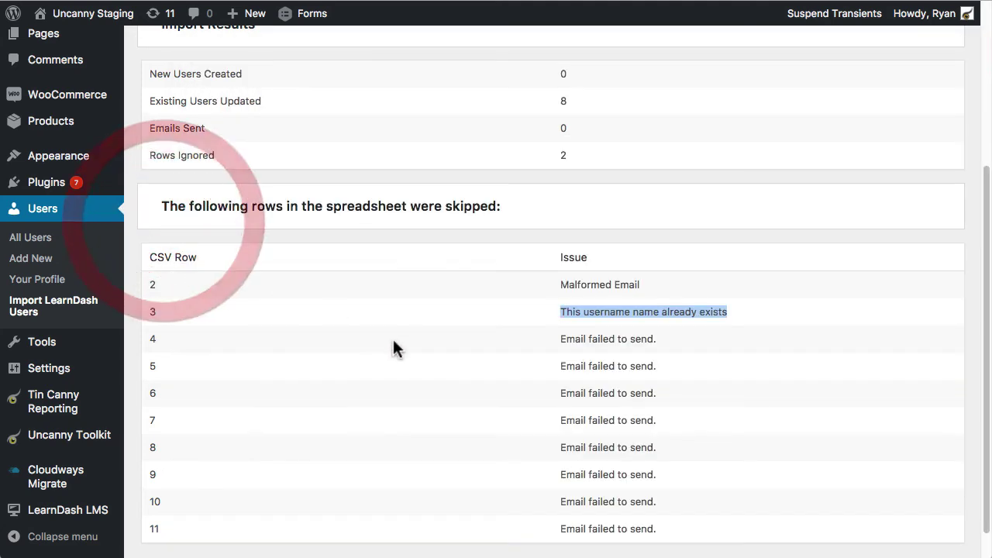
Step: Highlight the failed-email issue reported for row 4
scroll(465, 357, down, 1)
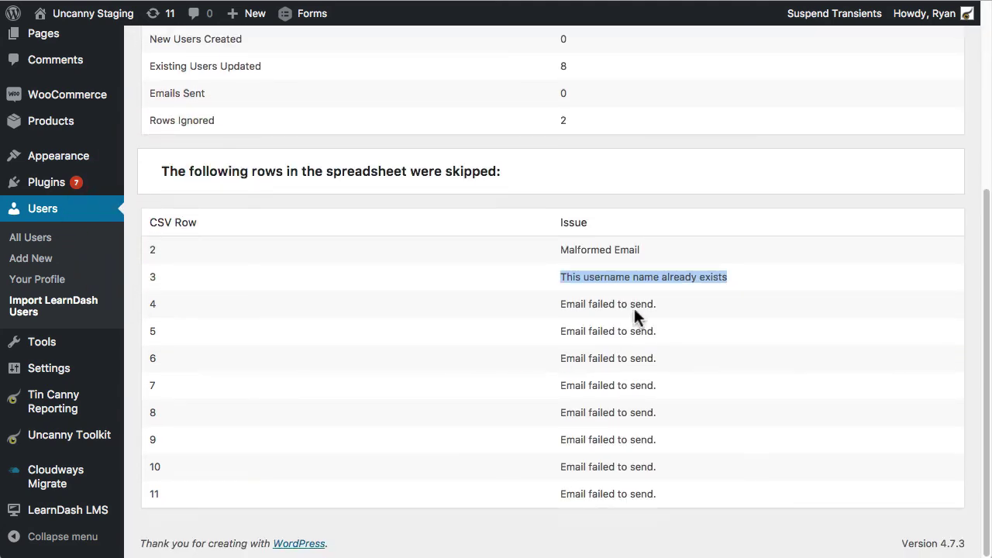
drag(659, 304, 556, 304)
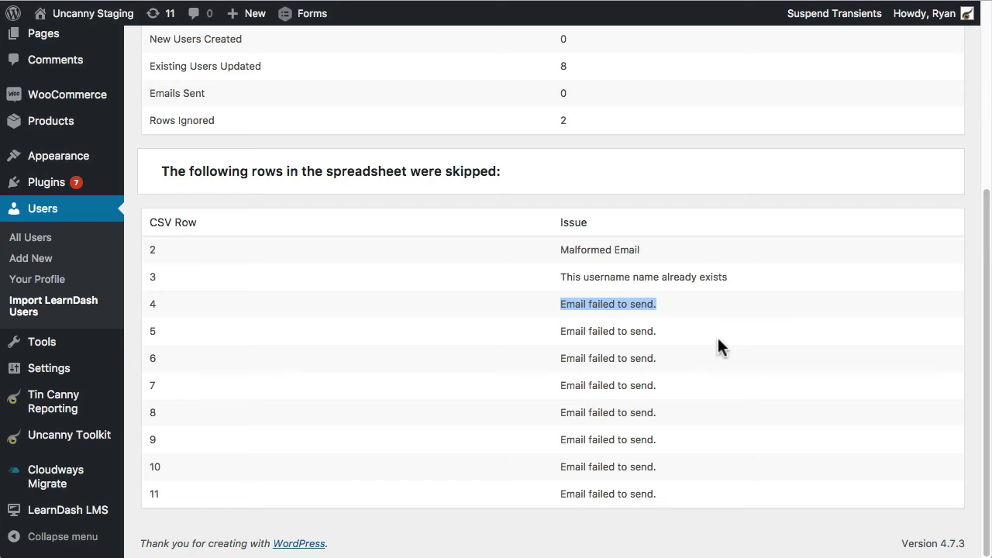
scroll(655, 377, up, 5)
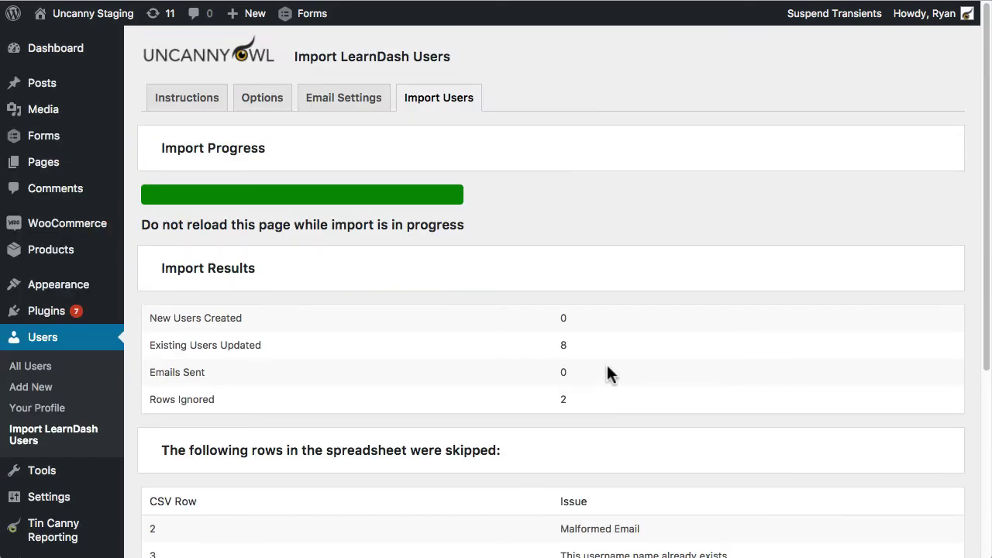
Step: Give row 3 a new unique username and a new e-mail address
key(super+Tab)
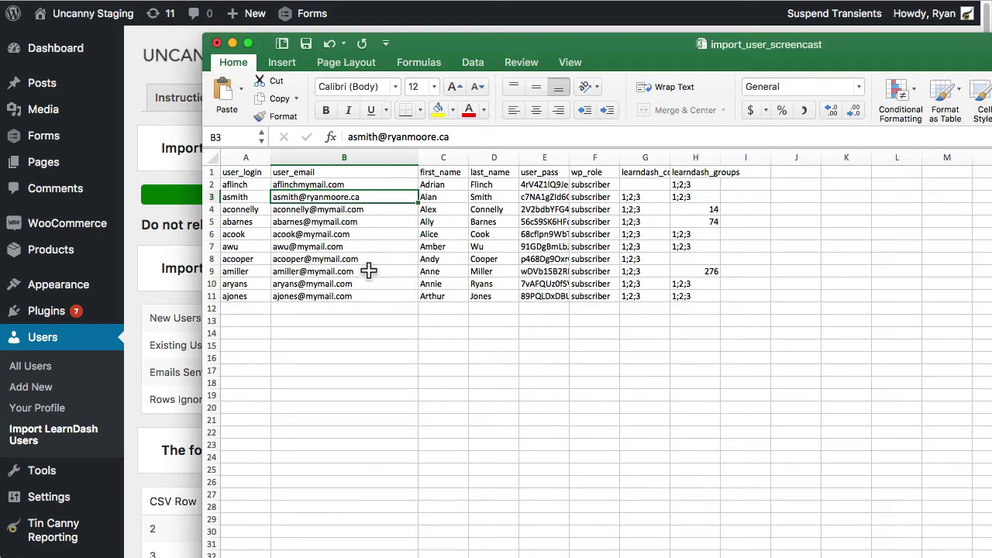
click(245, 198)
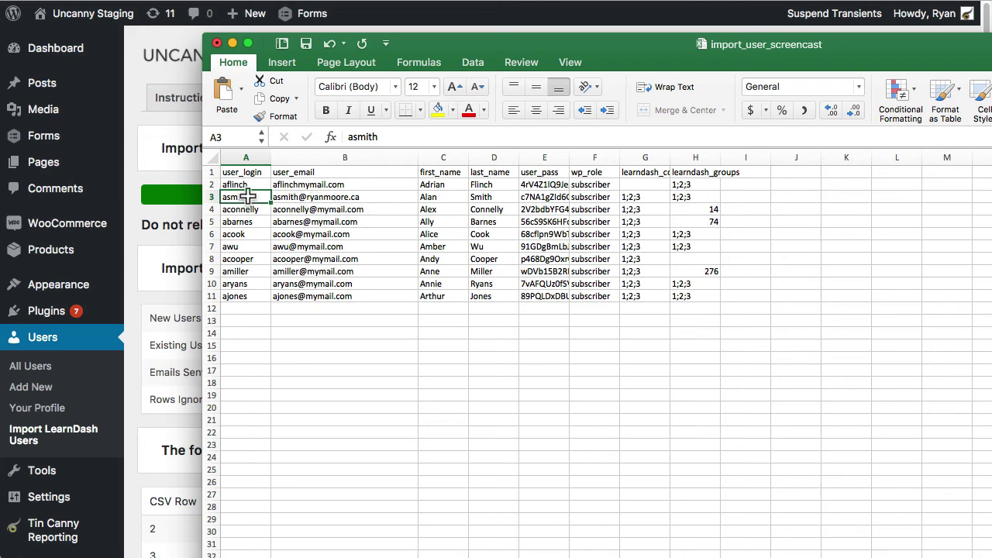
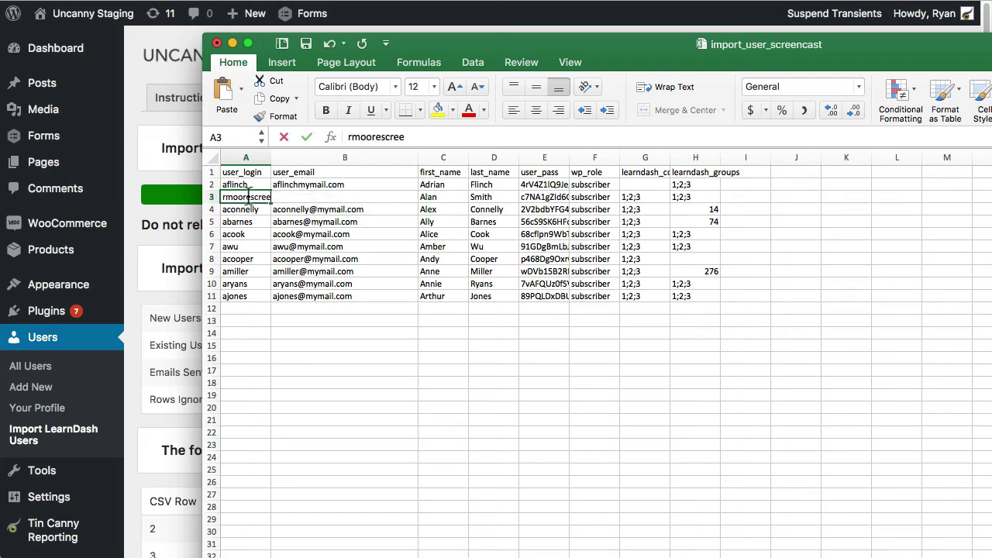
click(321, 220)
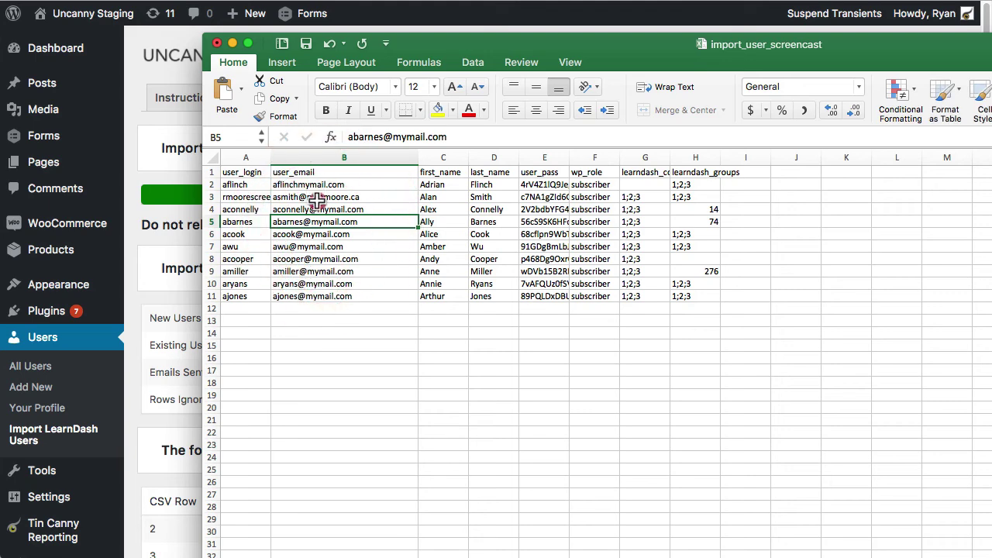
click(329, 198)
drag(378, 136, 328, 124)
key(BackSpace)
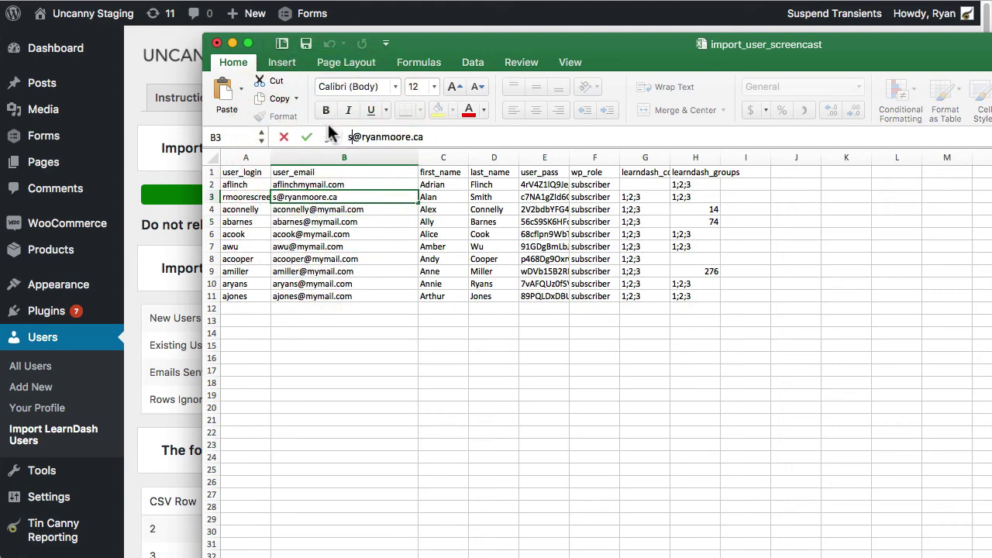
text(screencast)
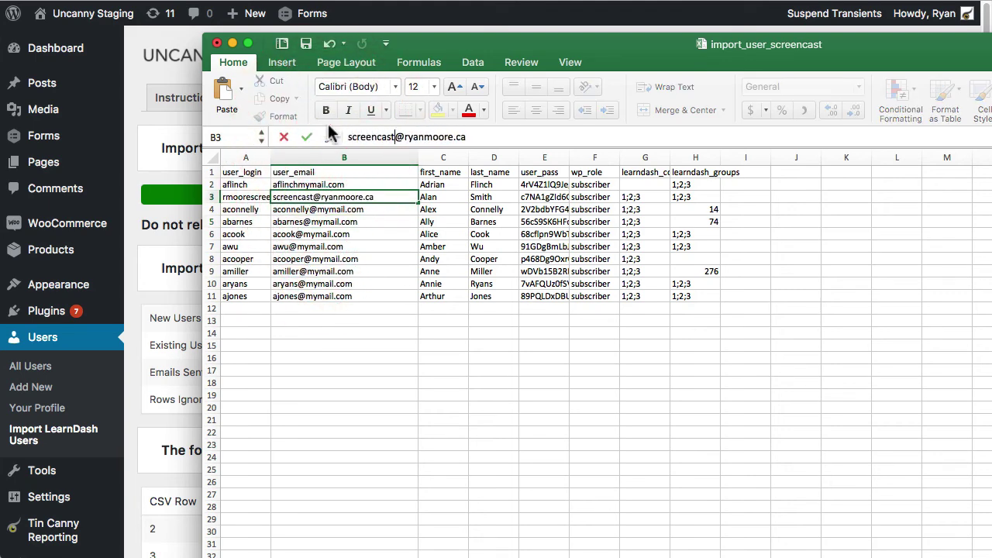
key(Return)
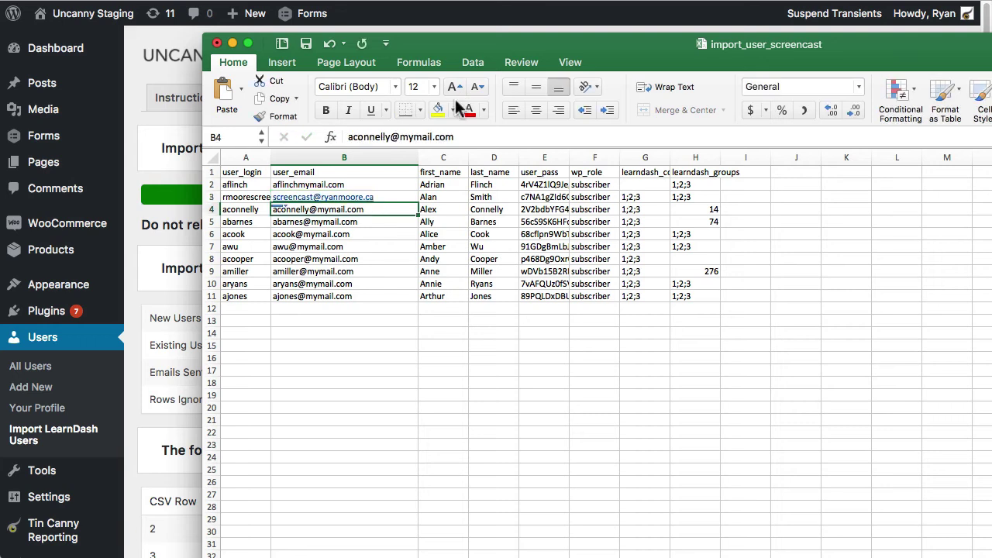
key(Up)
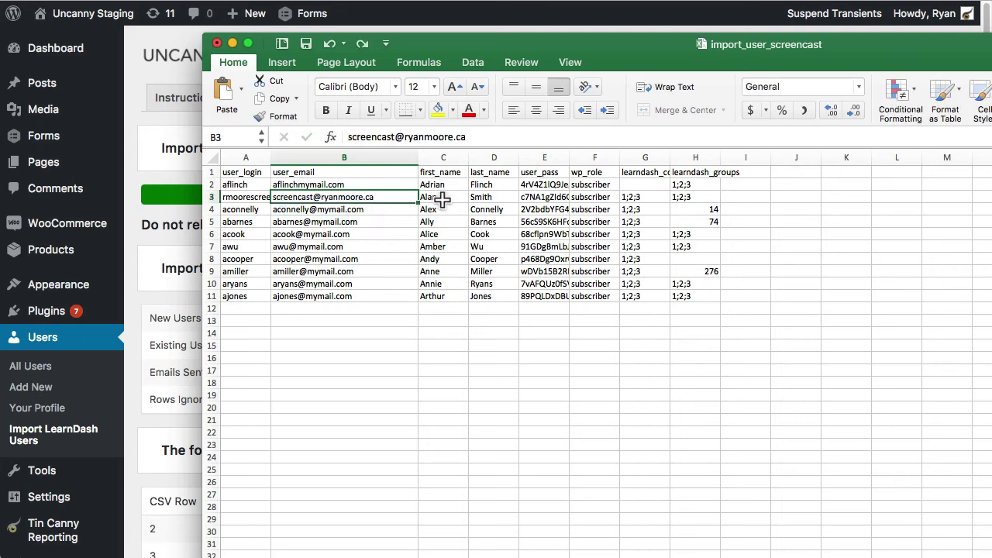
Step: Enter the user's new first and last name in row 3
click(443, 199)
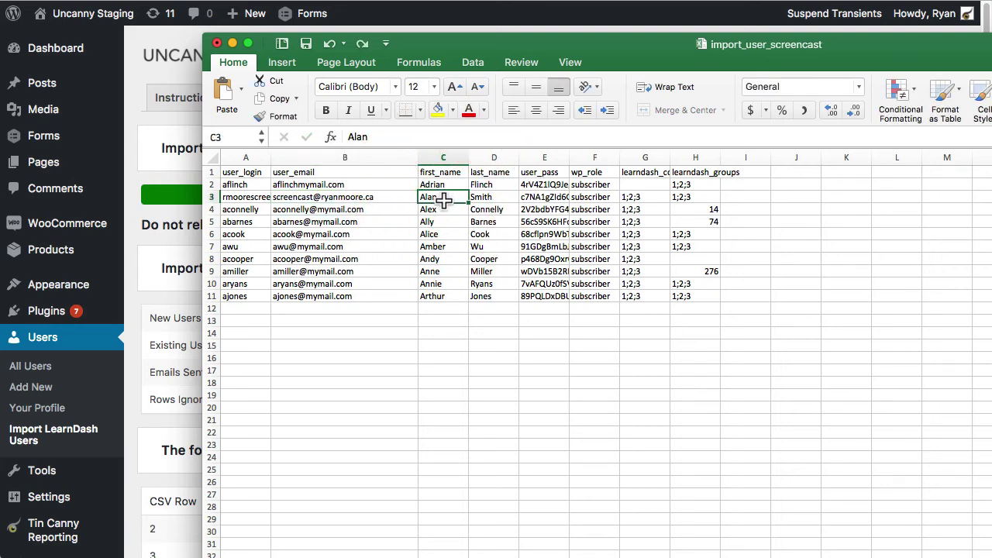
key(Right)
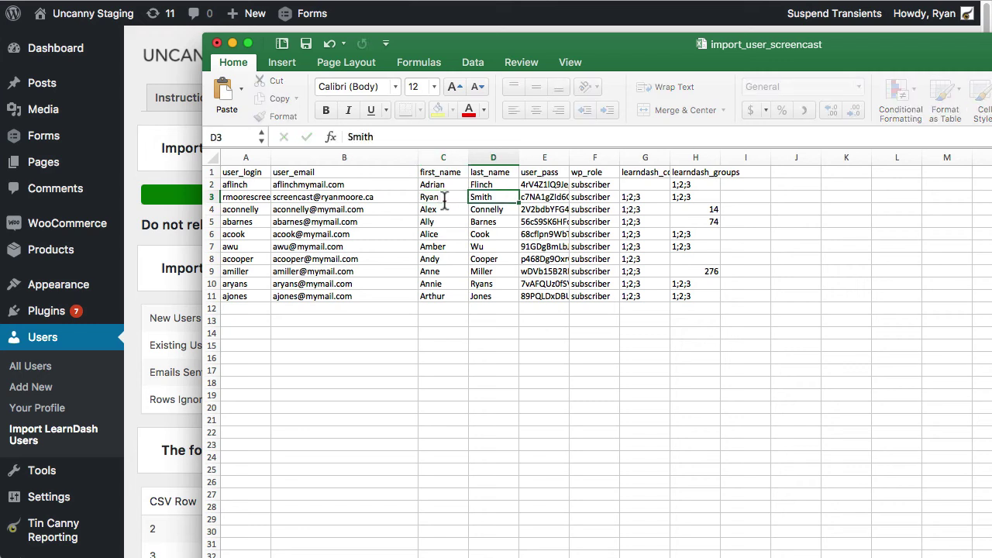
key(Return)
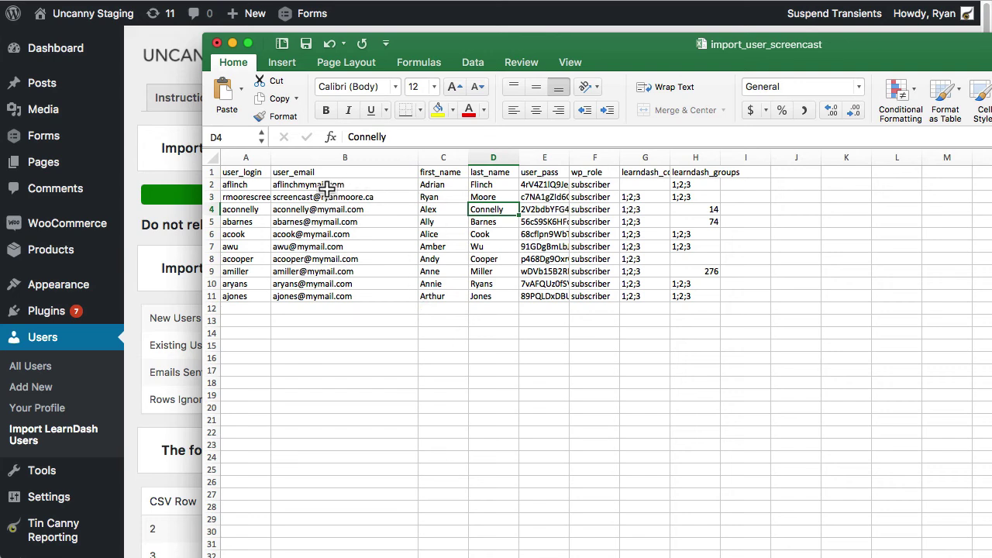
Step: Set row 3's group ID in cell H3 to 14
click(684, 197)
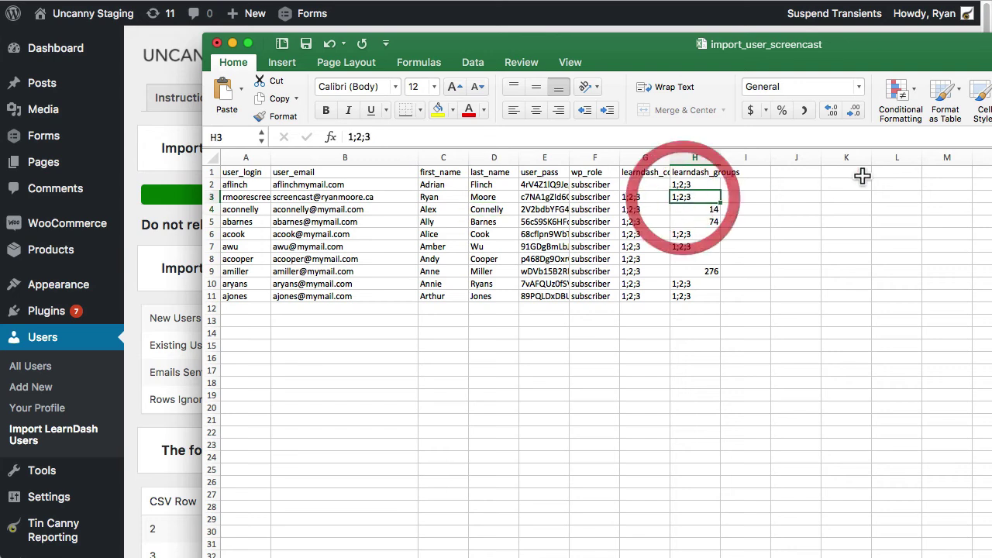
text(14)
key(Return)
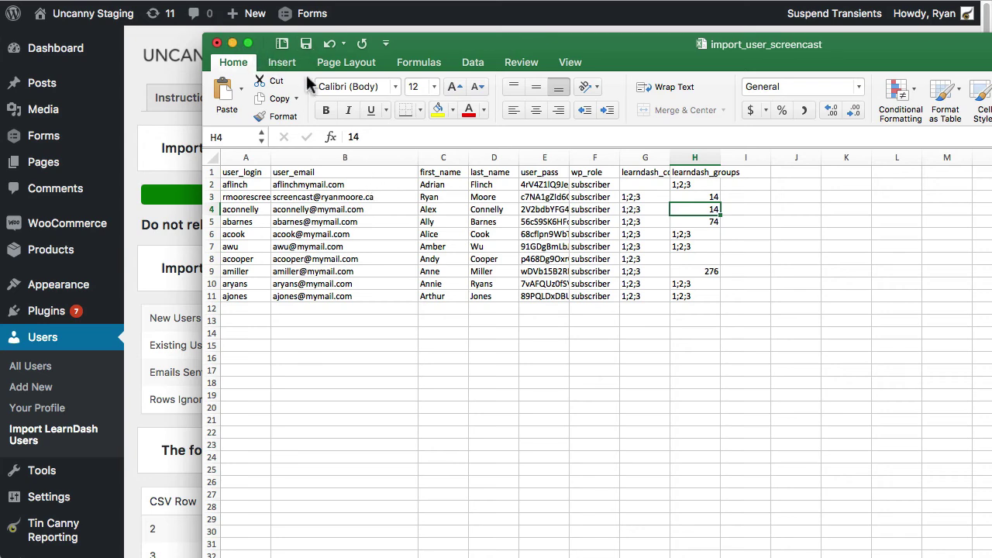
Step: Save the sheet over import_user_screencast.csv and return to the WordPress import page
click(62, 0)
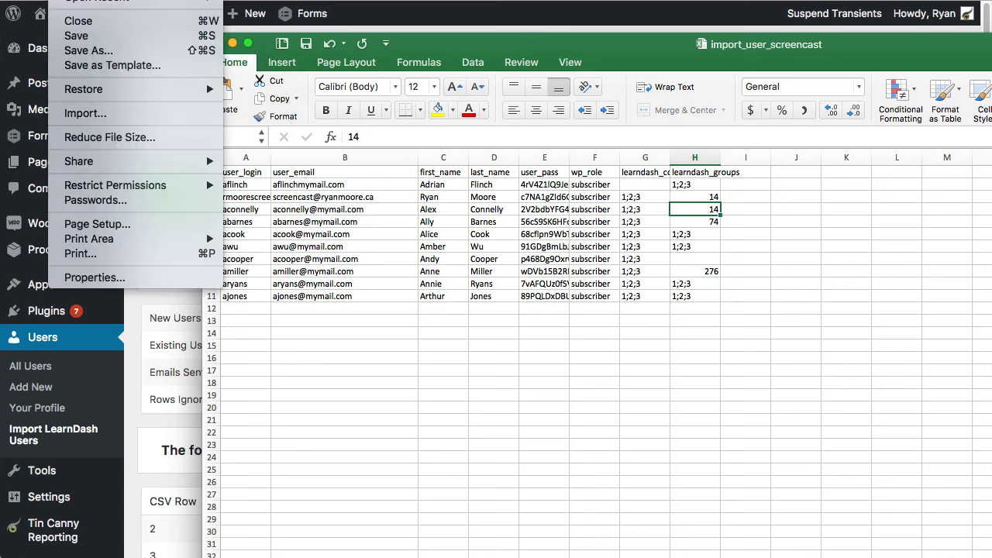
click(77, 36)
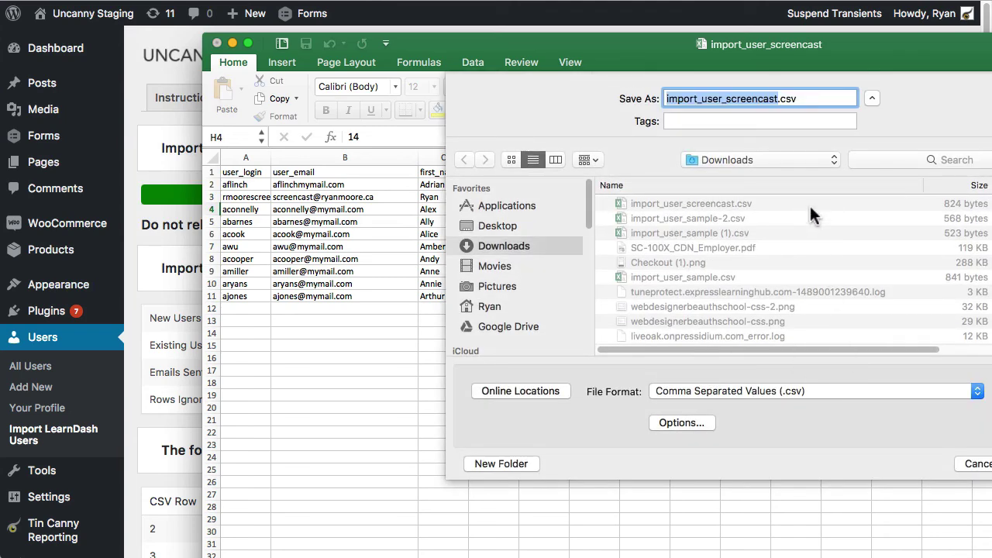
key(Return)
click(851, 170)
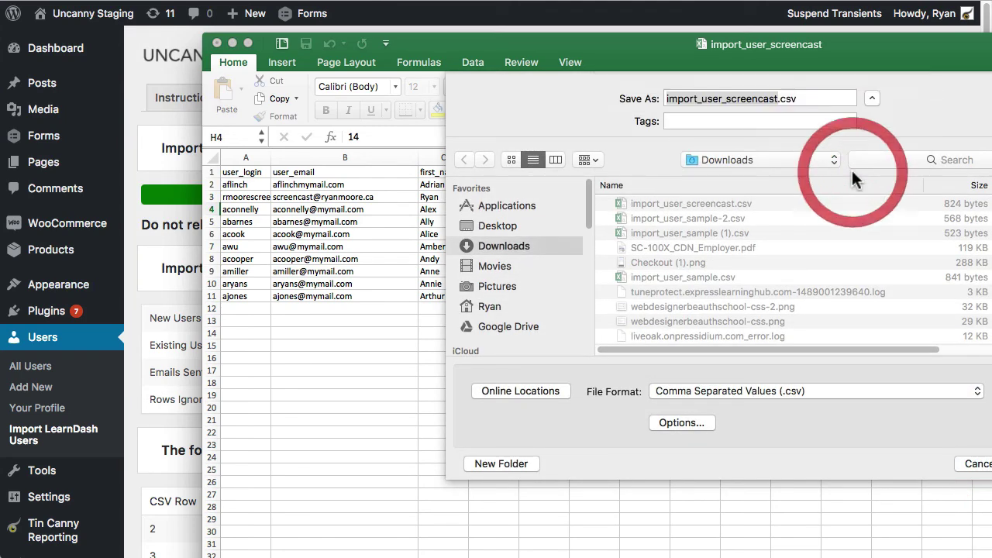
click(159, 264)
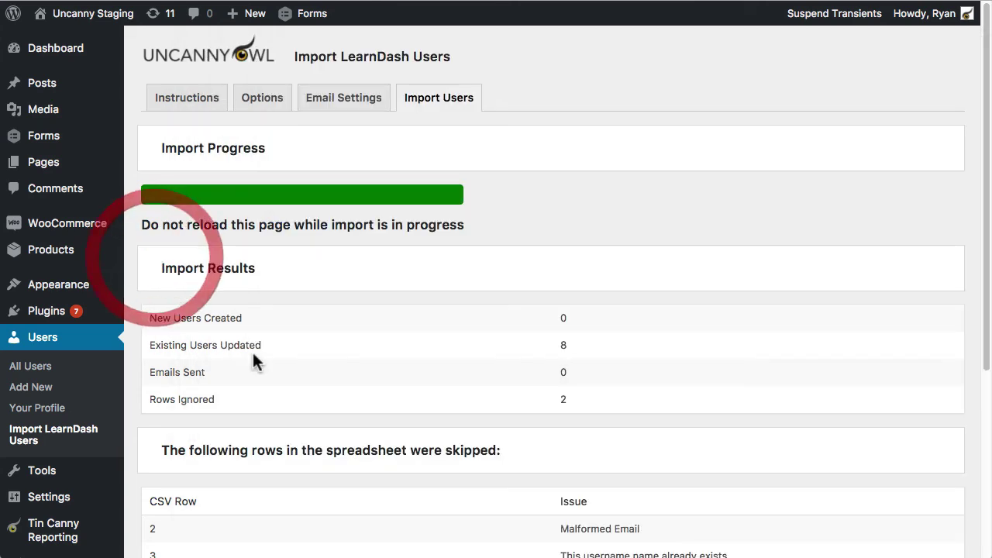
Step: Reload Import Users to its settings summary and upload form, then return to the spreadsheet
scroll(250, 346, down, 5)
scroll(254, 371, up, 5)
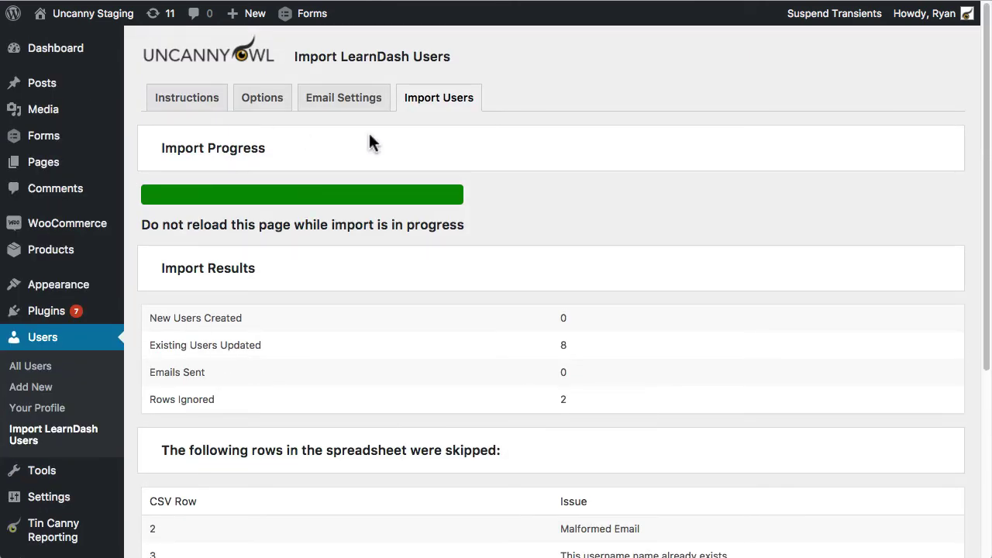
click(439, 98)
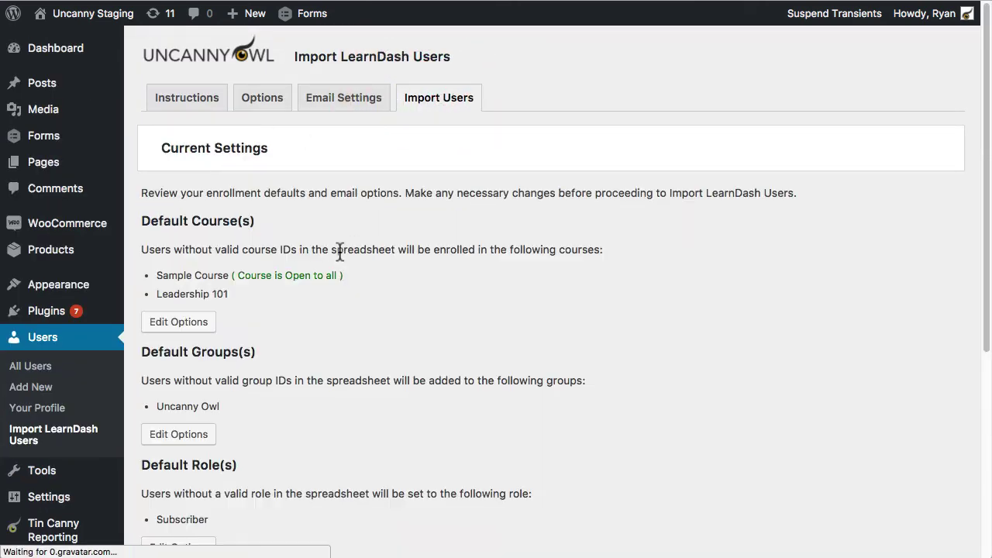
scroll(283, 436, down, 5)
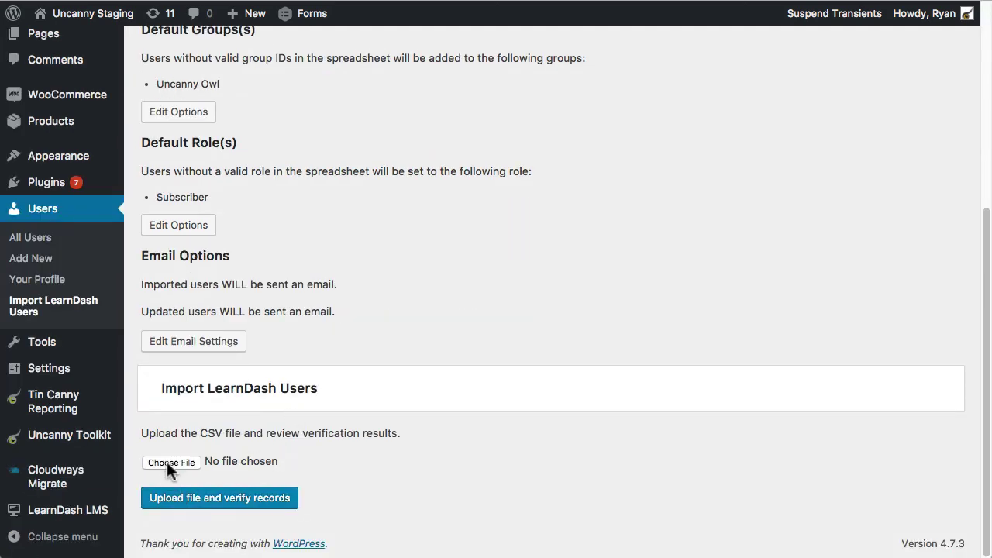
key(super+Tab)
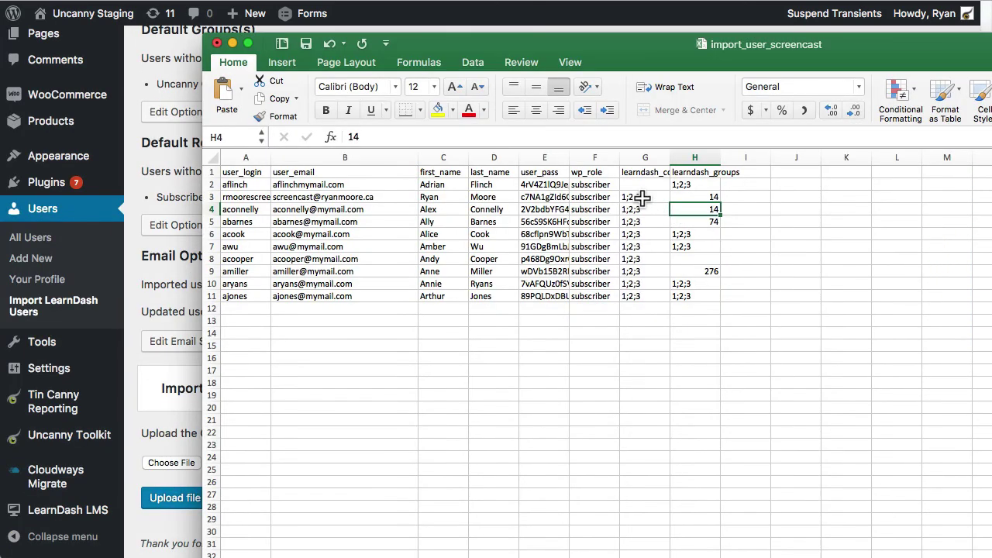
Step: Clear row 3's course and group IDs and save again as import_user_screencast.csv
click(643, 199)
key(Right)
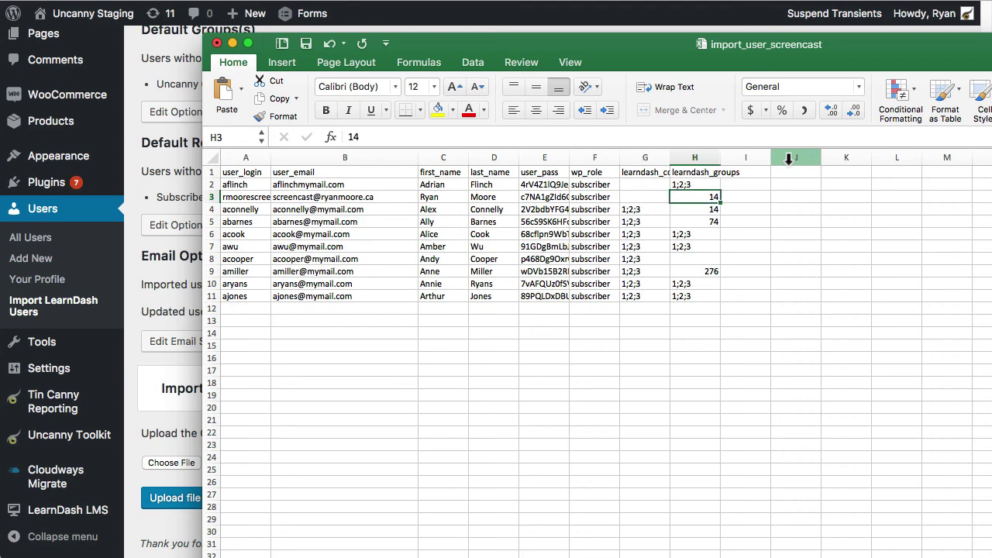
click(538, 348)
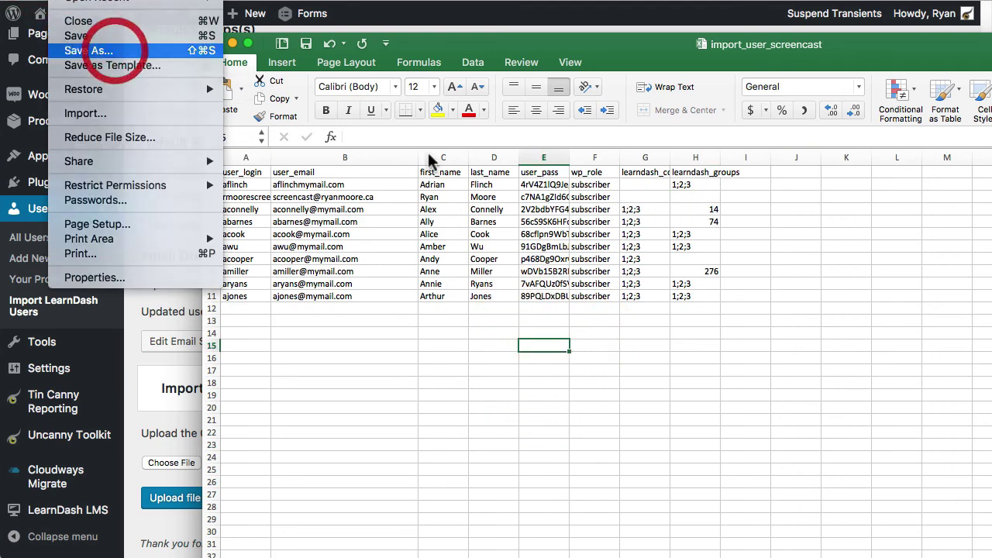
click(80, 41)
click(991, 469)
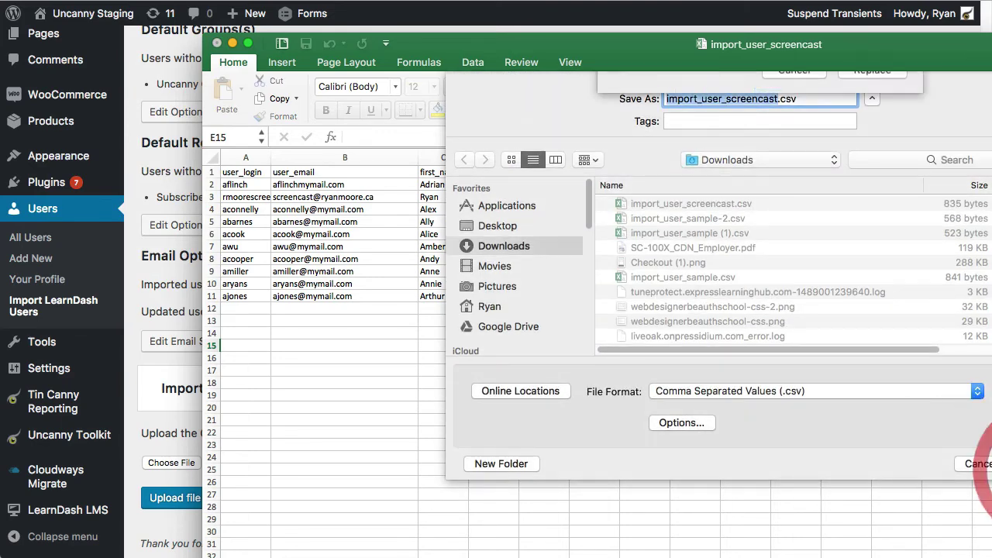
Step: Replace the CSV file, then upload import_user_screencast.csv to WordPress and verify its records
click(874, 165)
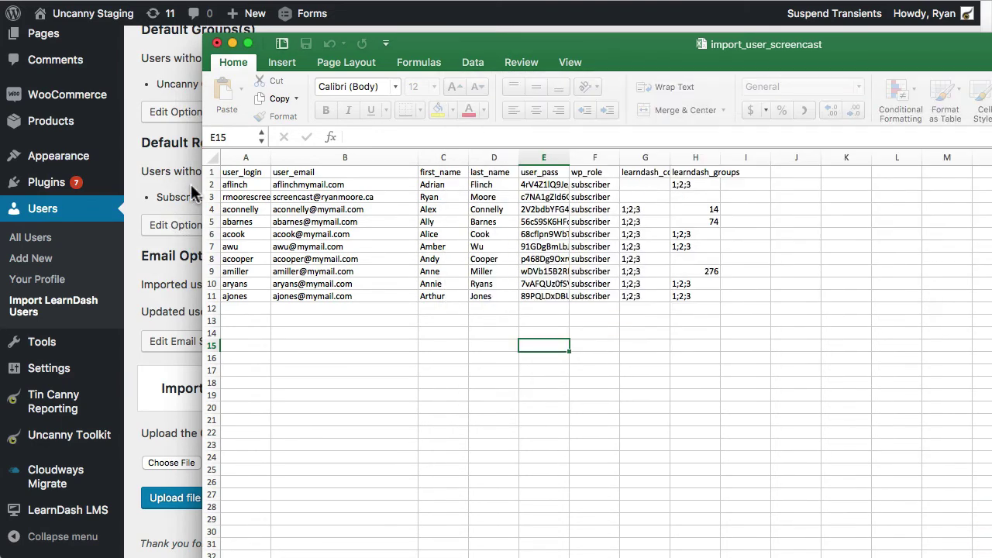
click(178, 178)
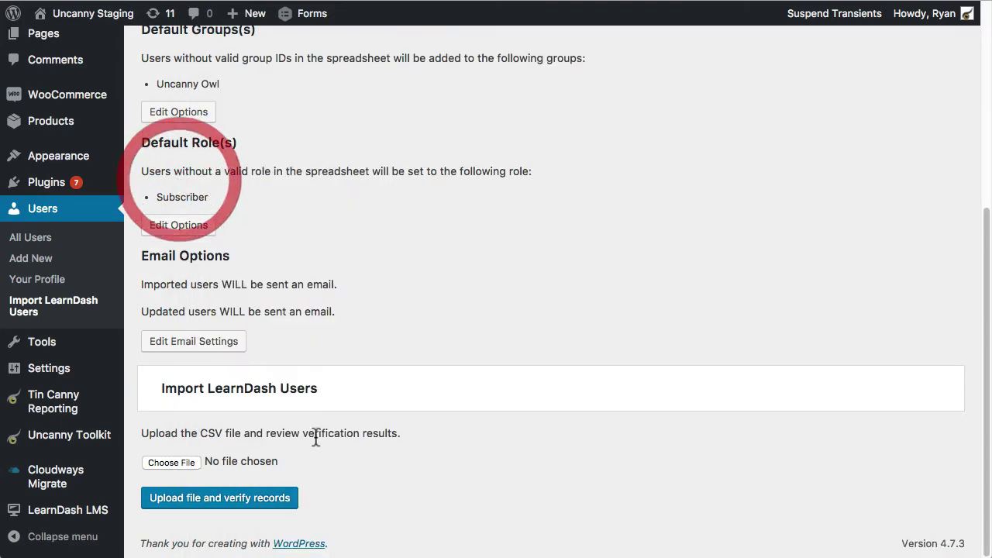
click(150, 460)
click(440, 57)
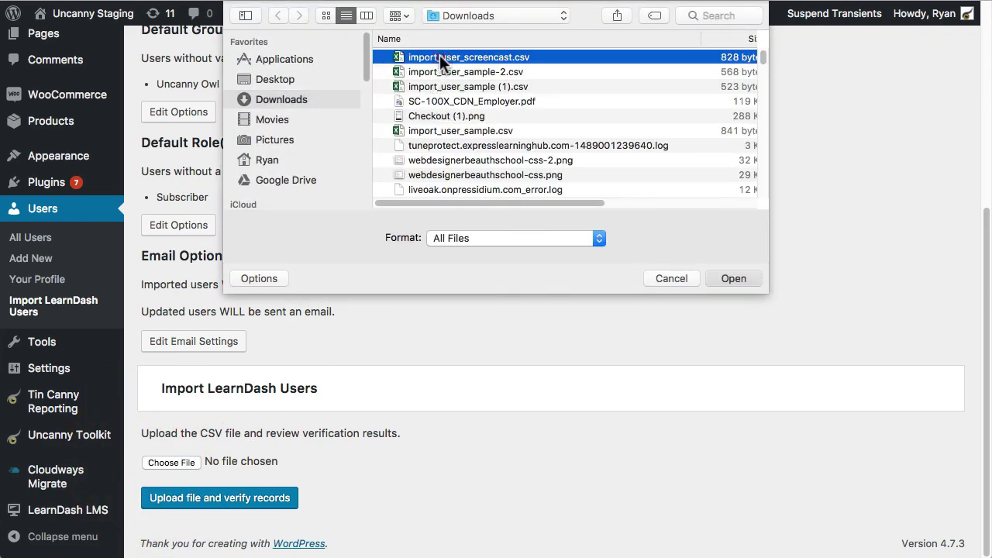
double_click(440, 57)
click(287, 504)
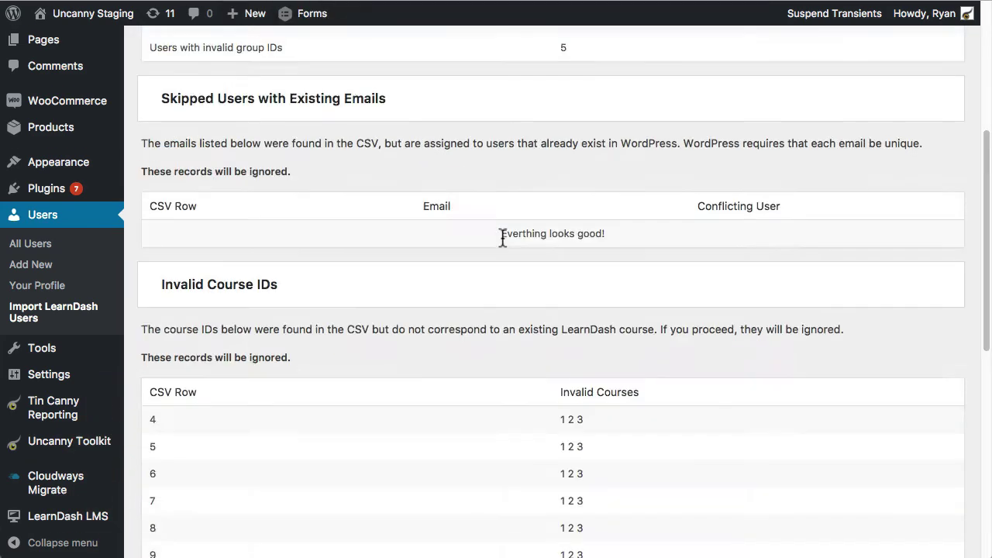
Step: Review the validation of 10 users, 1 new and 8 to update, and start Perform Import
scroll(502, 236, up, 5)
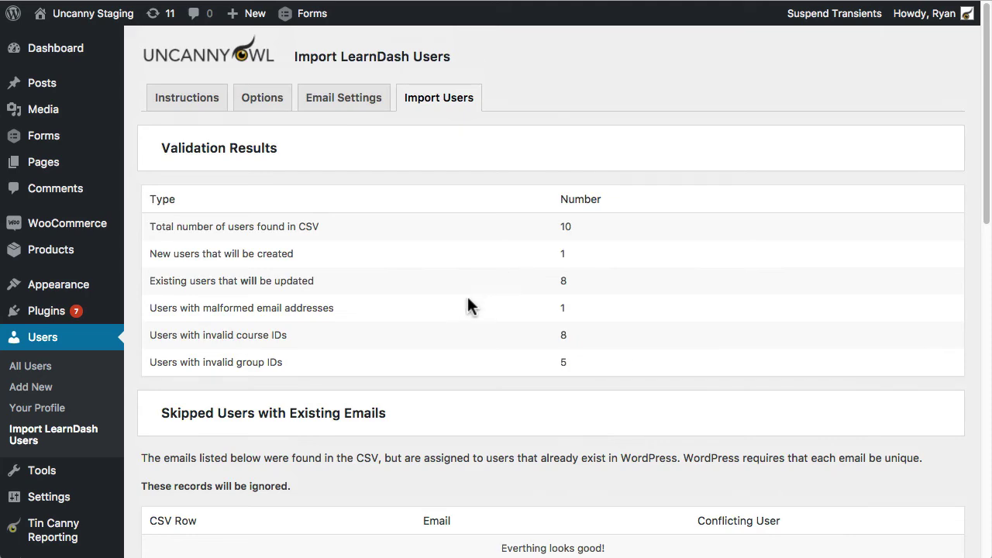
scroll(527, 345, down, 5)
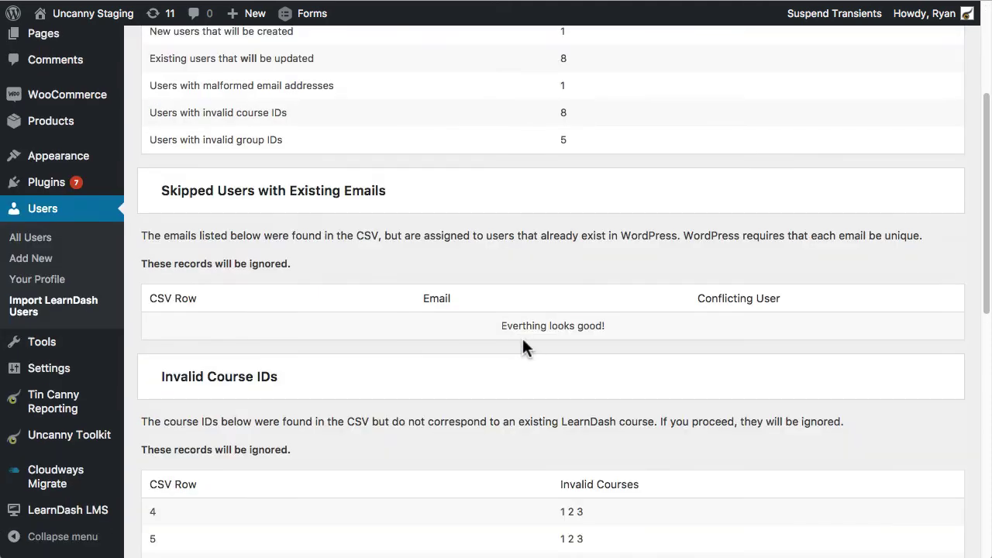
scroll(524, 344, down, 8)
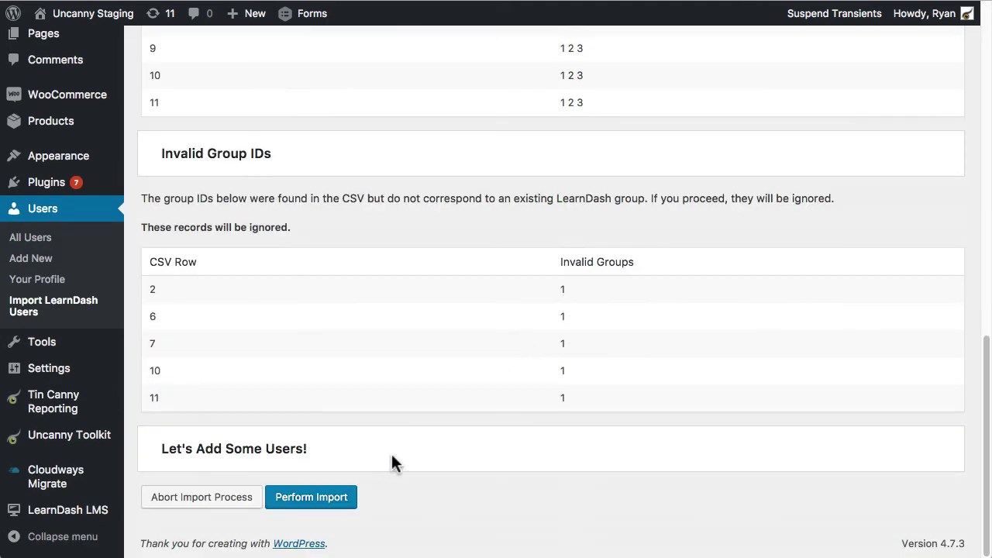
click(321, 498)
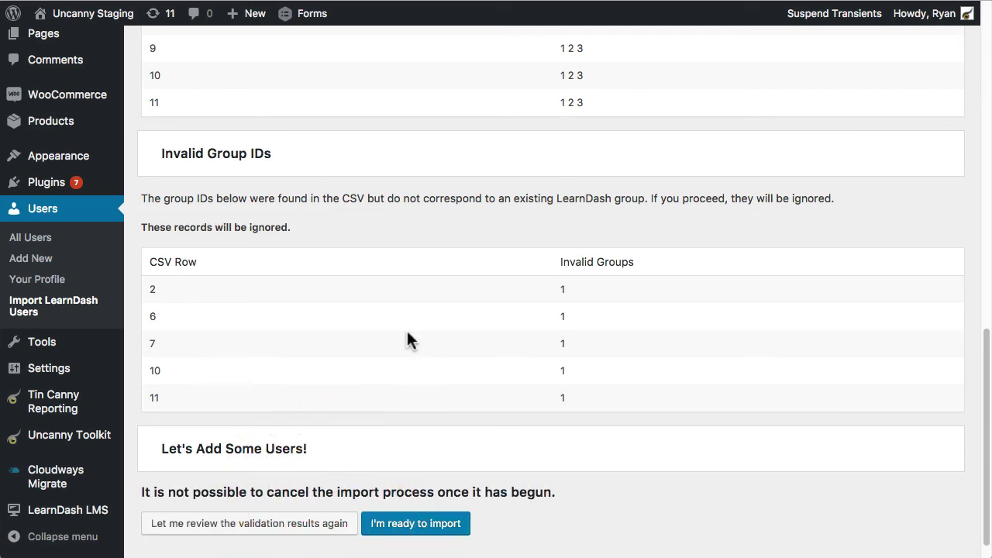
Step: Run the import, confirm 1 created, 8 updated, 1 email sent, 1 ignored, then open All Users
click(415, 523)
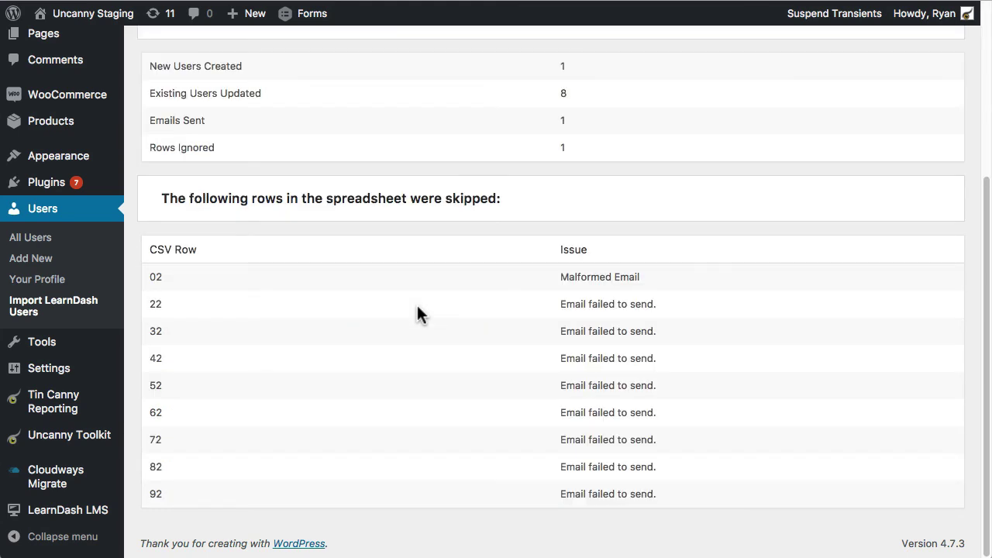
scroll(414, 380, up, 5)
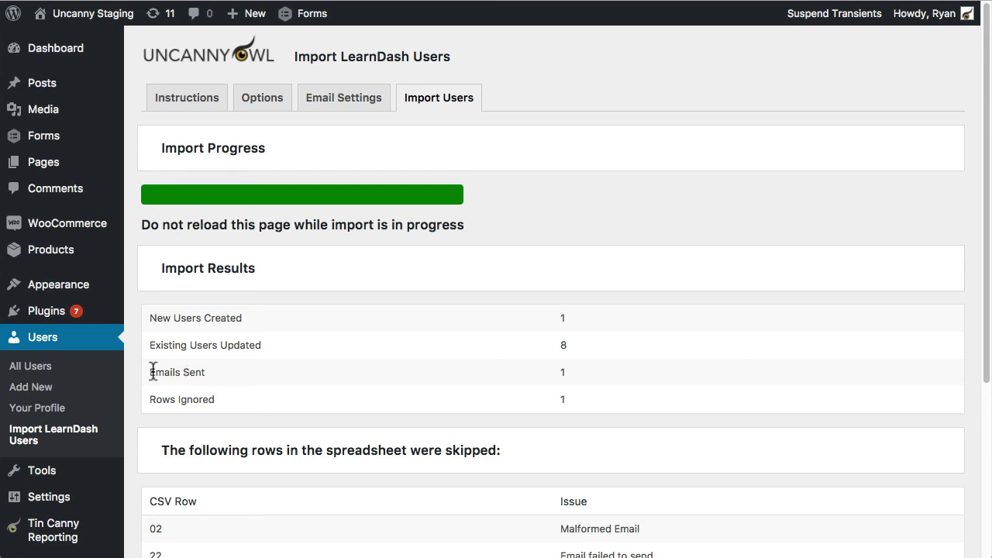
drag(146, 372, 206, 372)
double_click(563, 372)
scroll(623, 310, down, 2)
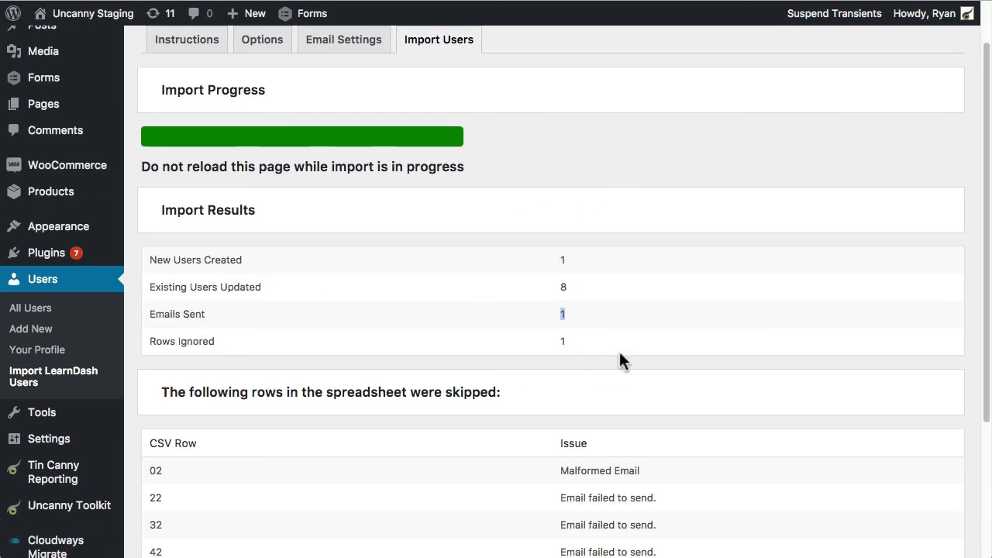
double_click(563, 341)
scroll(275, 362, up, 2)
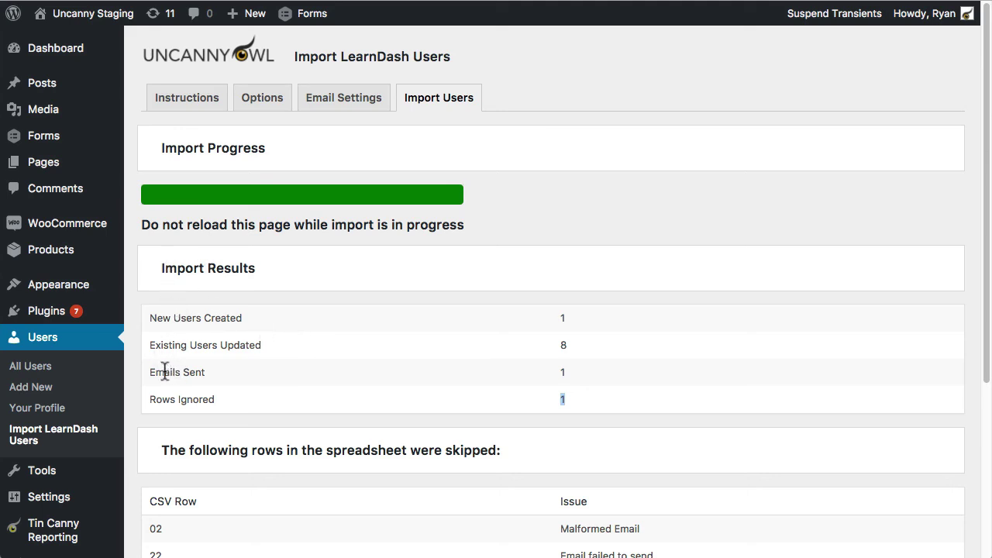
click(31, 368)
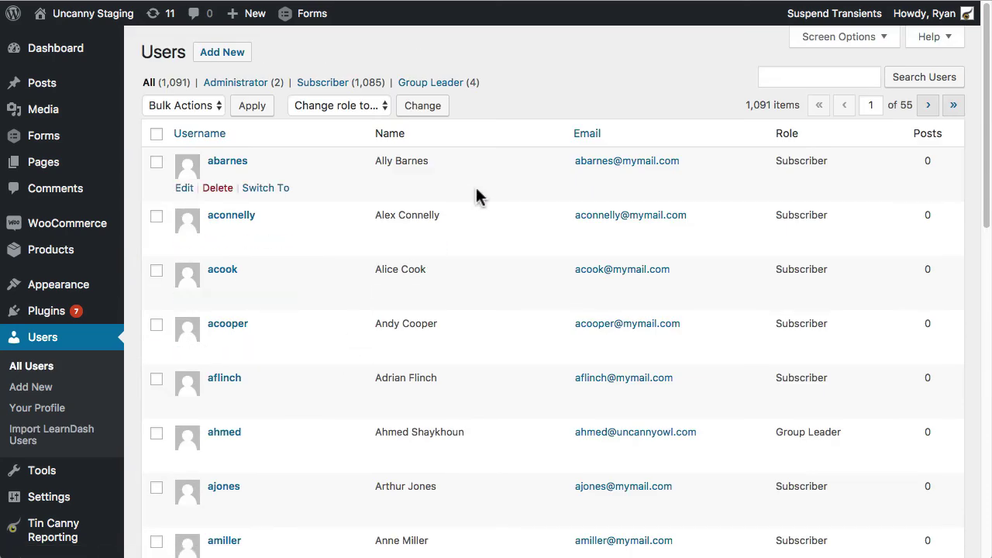
Step: Search the WordPress users list for the re-imported account's username
scroll(525, 192, down, 5)
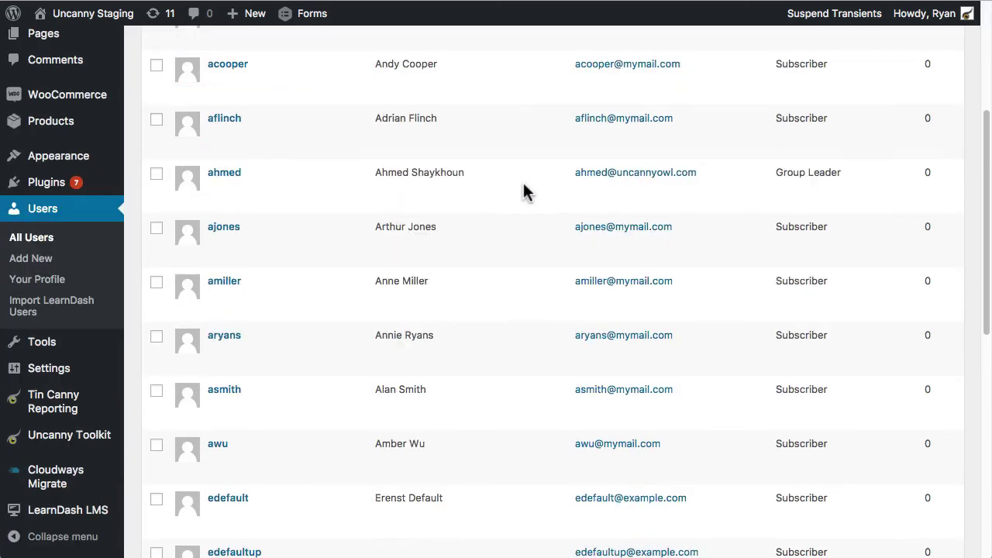
scroll(541, 303, down, 7)
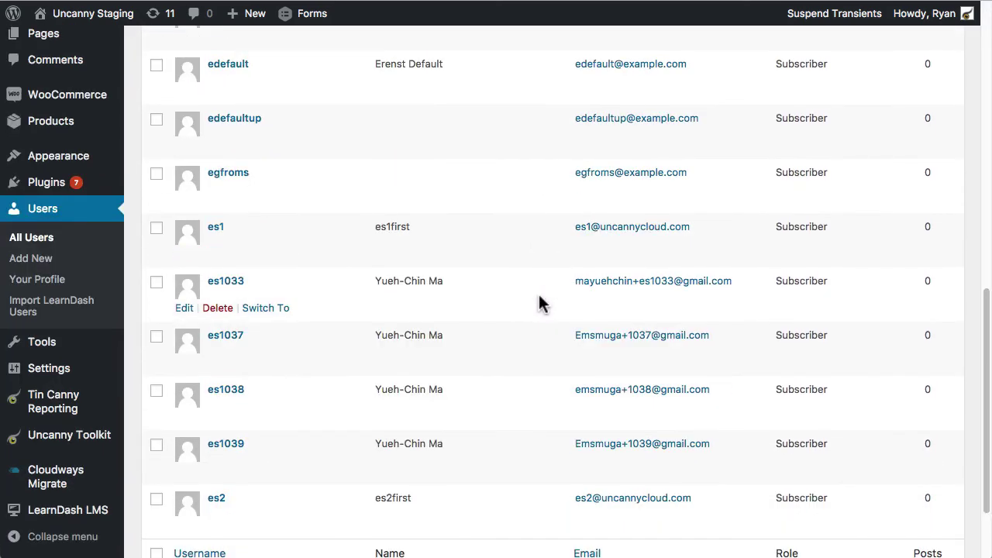
scroll(541, 303, up, 12)
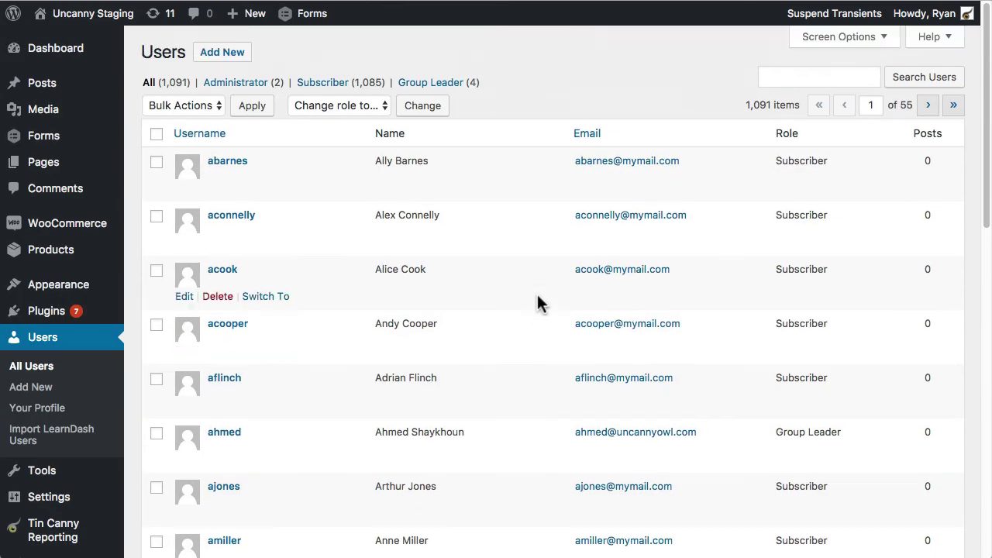
click(991, 225)
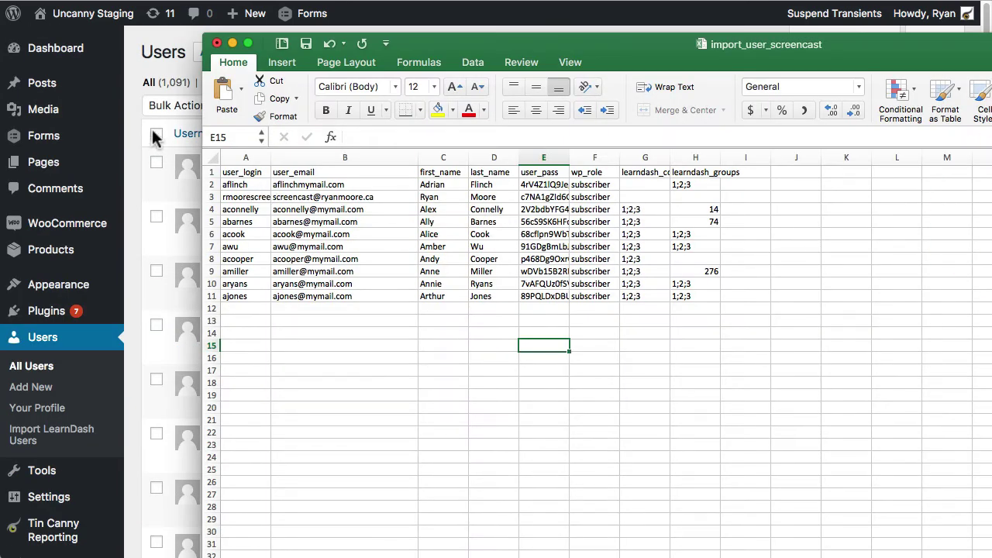
click(172, 81)
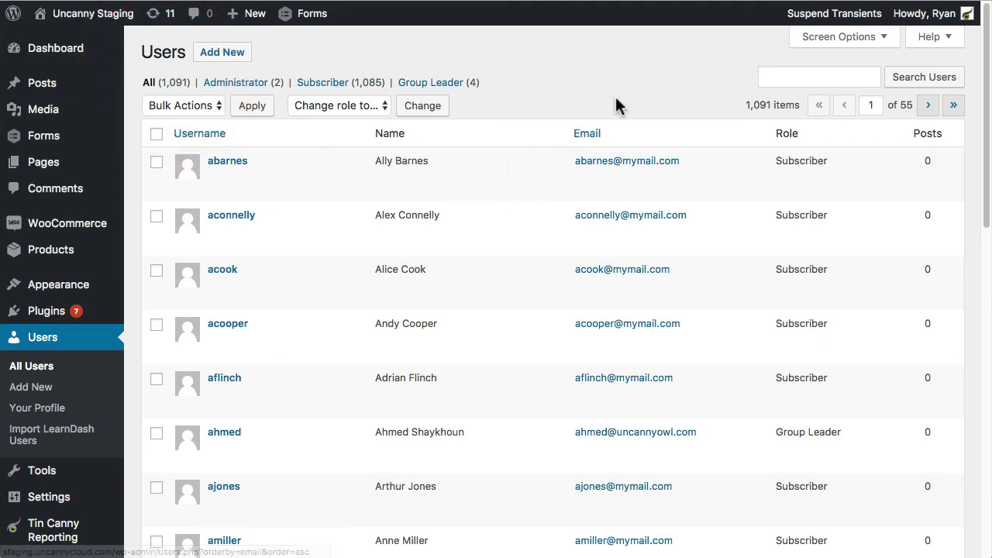
scroll(757, 116, down, 5)
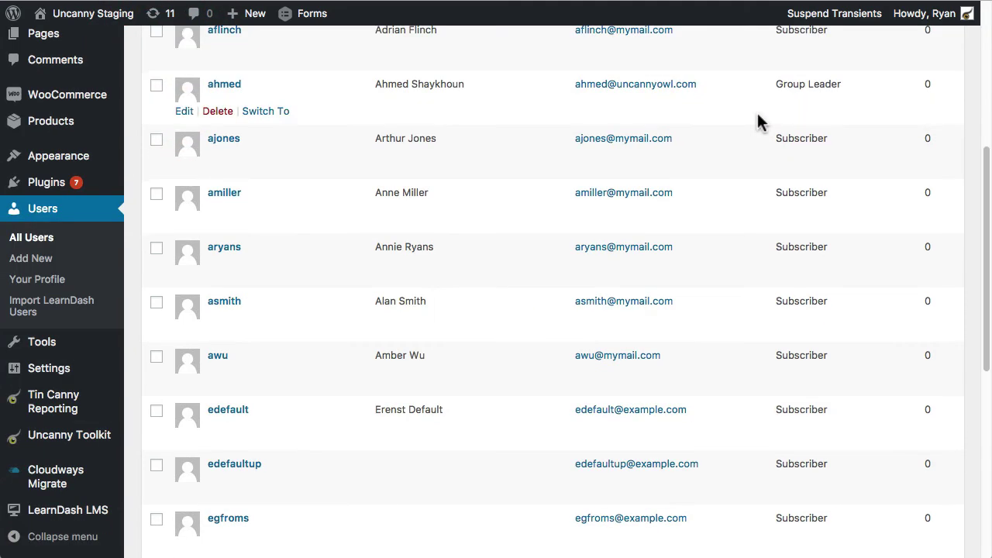
scroll(768, 101, up, 5)
click(781, 77)
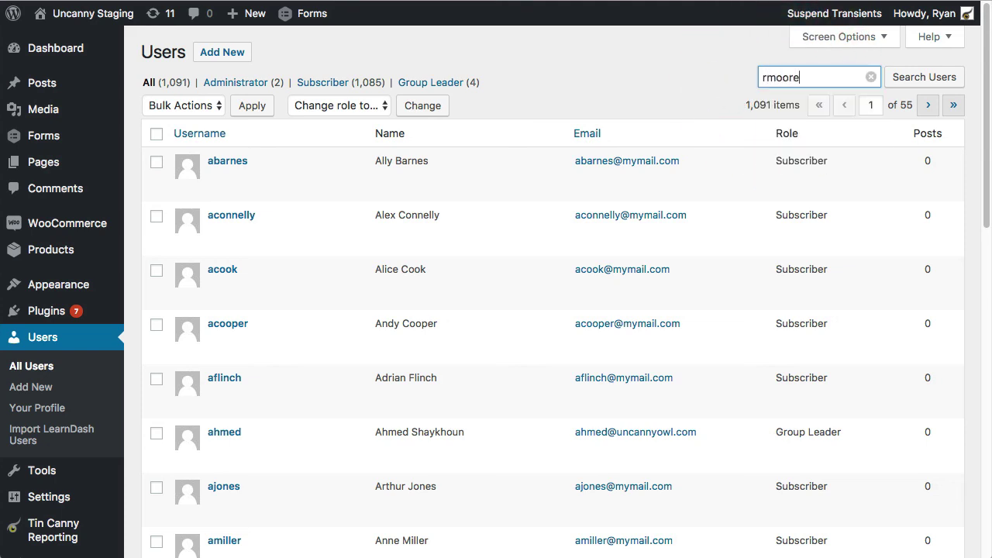
key(Return)
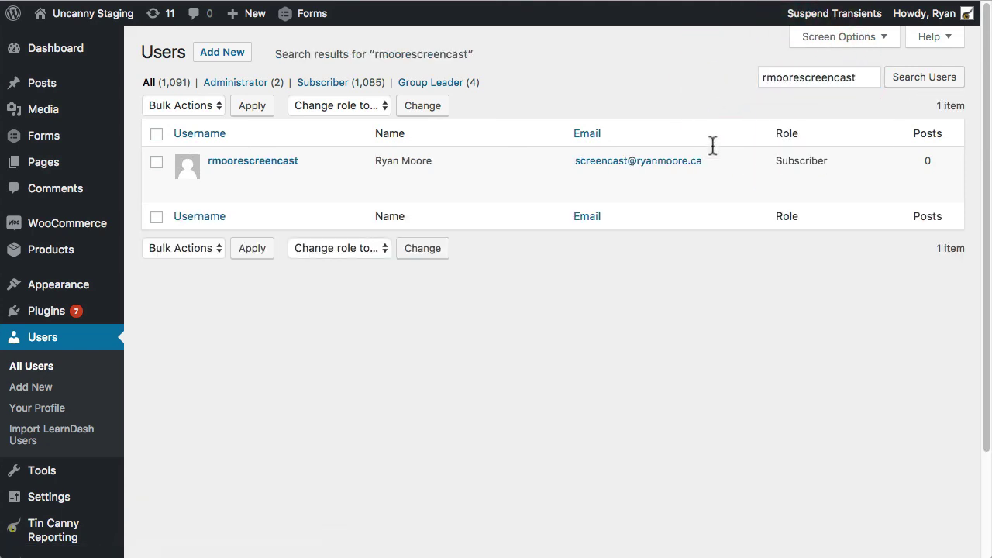
Step: Check the result against row 3's first name, last name and e-mail, then edit the user
click(991, 251)
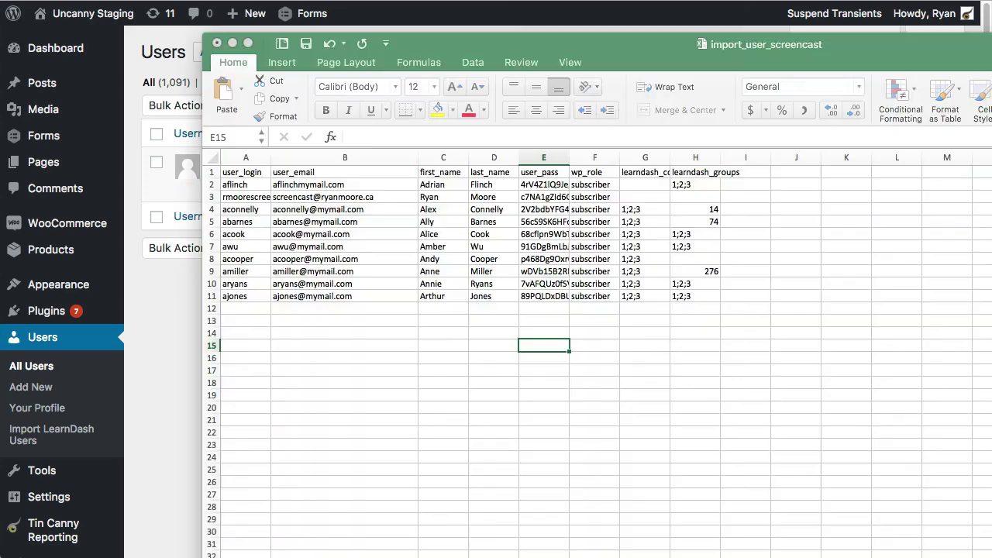
click(430, 197)
click(484, 197)
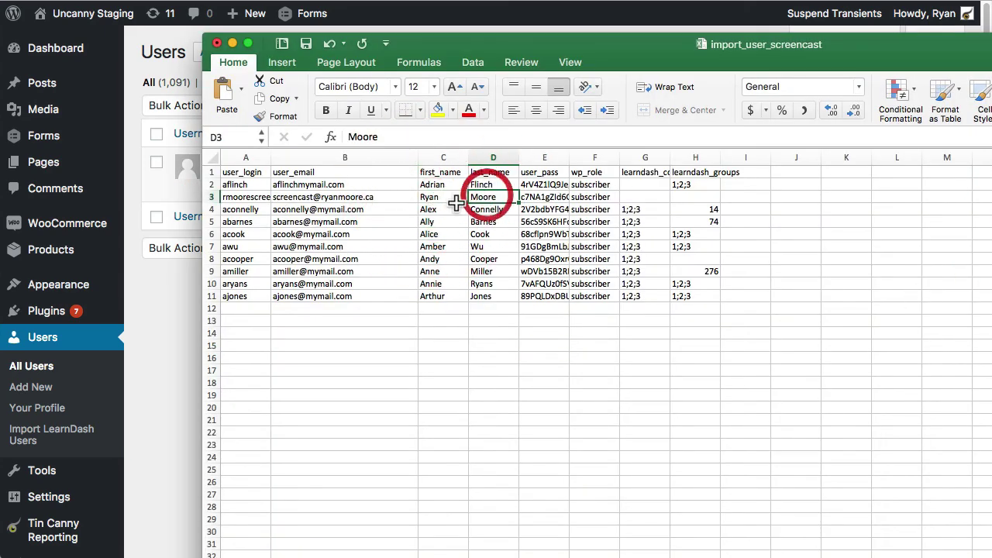
click(326, 197)
click(186, 302)
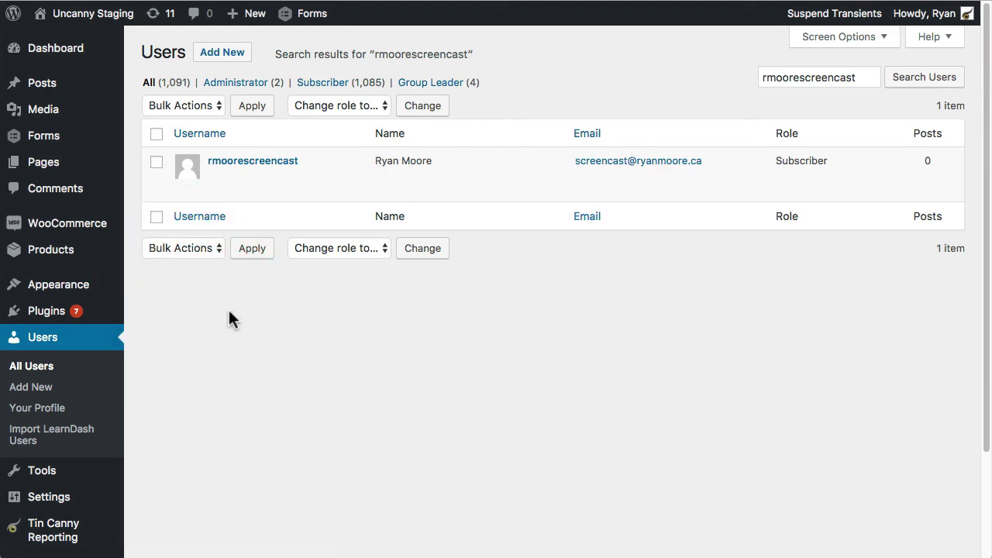
click(183, 187)
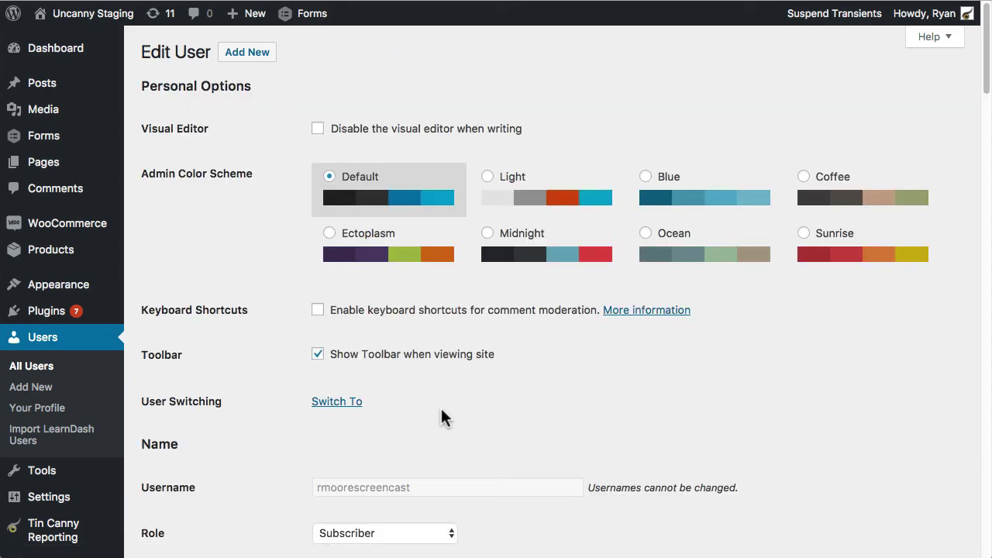
Step: Review the profile's course and group enrolments, including Leadership 101 and the Uncanny Owl group
key(super+Tab)
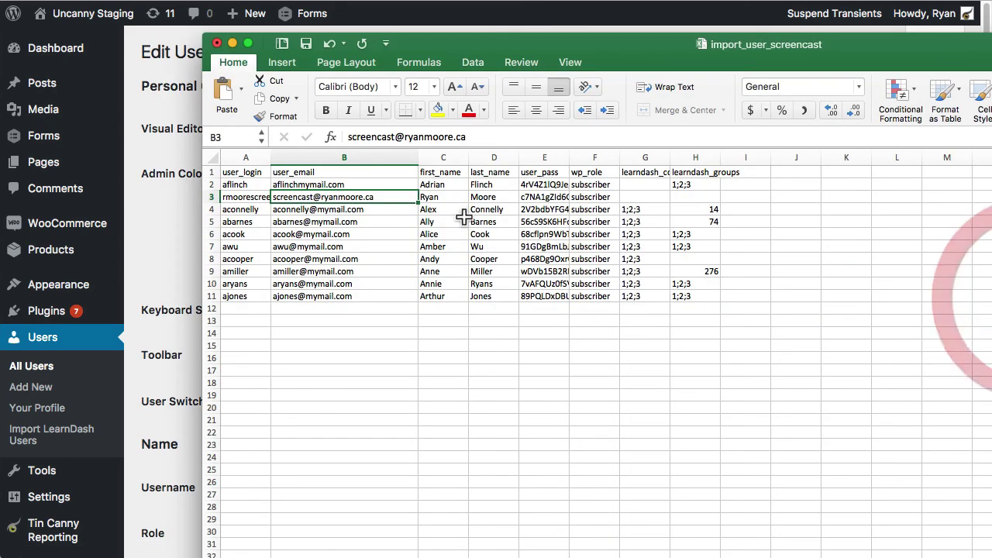
click(171, 181)
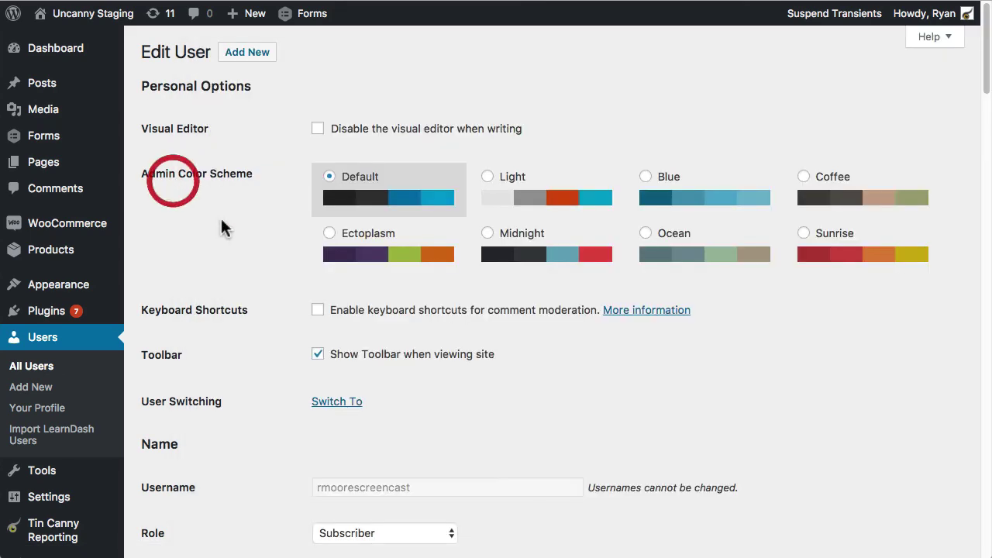
scroll(302, 306, down, 5)
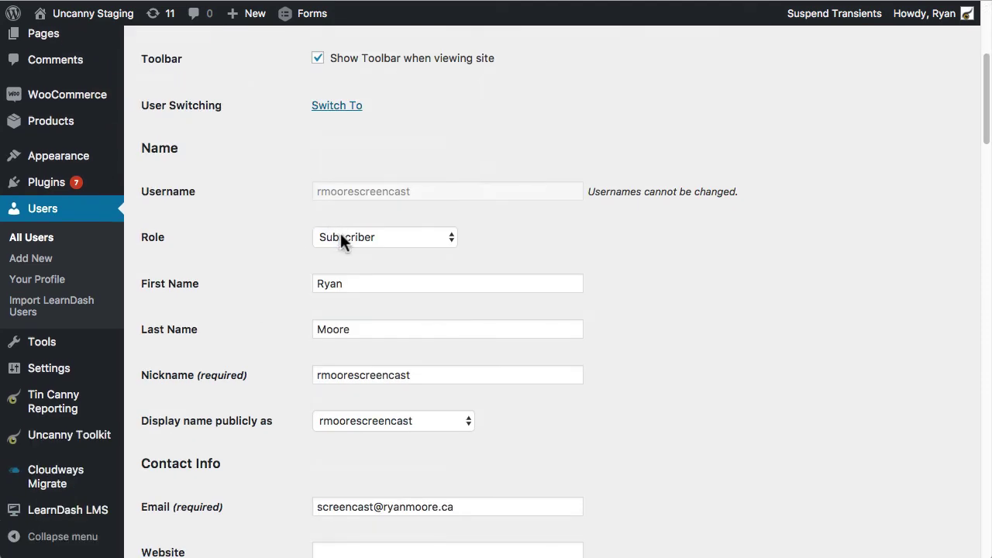
scroll(821, 241, down, 10)
scroll(824, 239, down, 2)
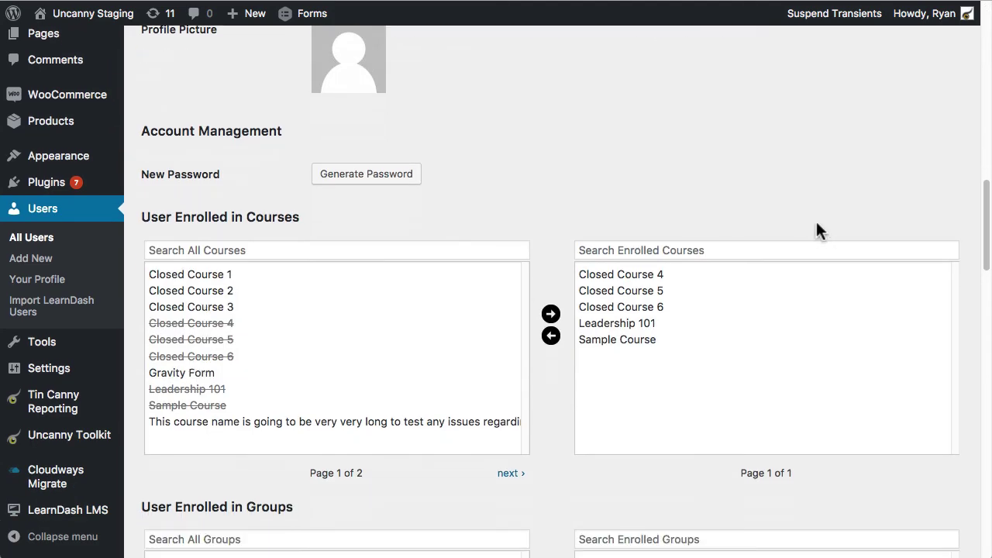
scroll(771, 165, down, 1)
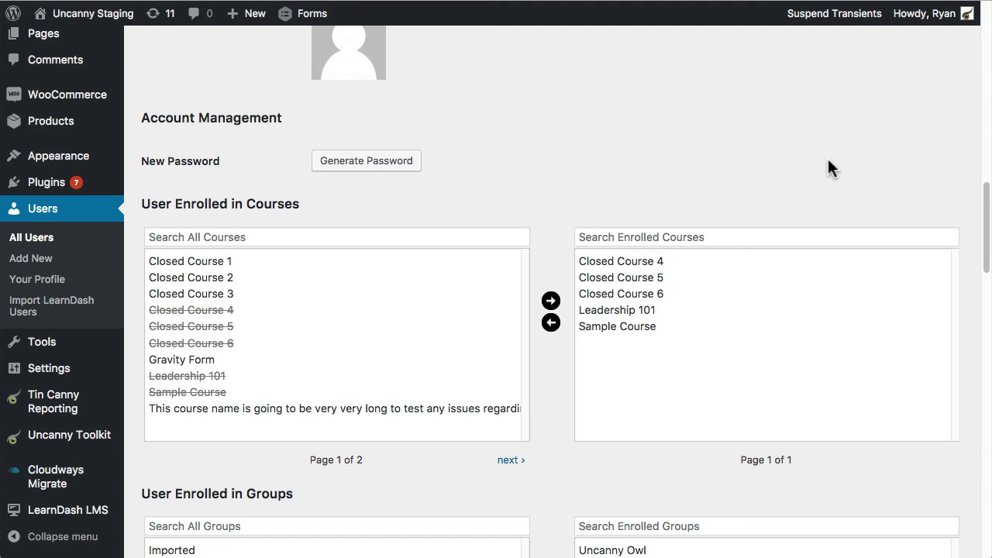
click(721, 146)
click(726, 148)
scroll(480, 357, down, 5)
Step: Compare the enrolments with row 3's empty groups cell, then go to Import LearnDash Users
key(super+Tab)
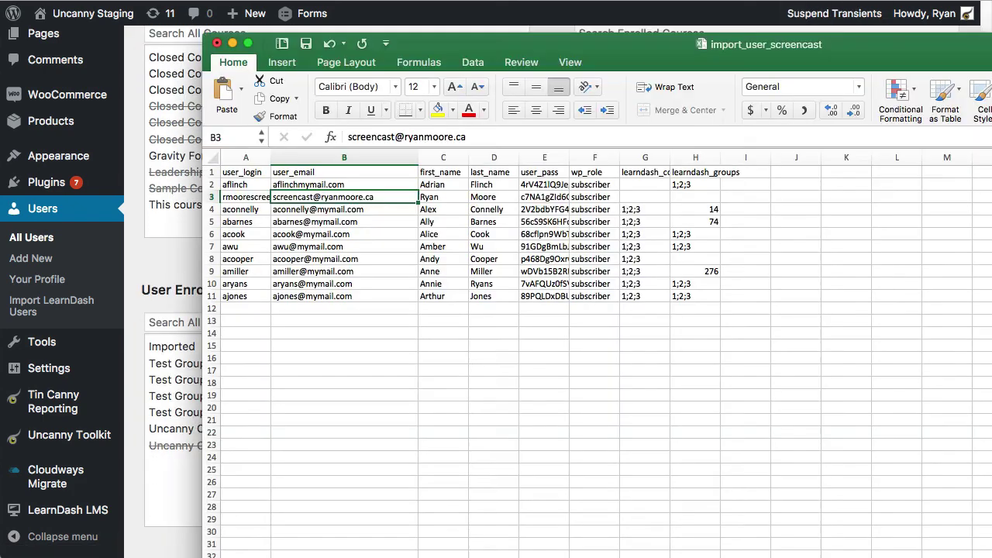
click(704, 199)
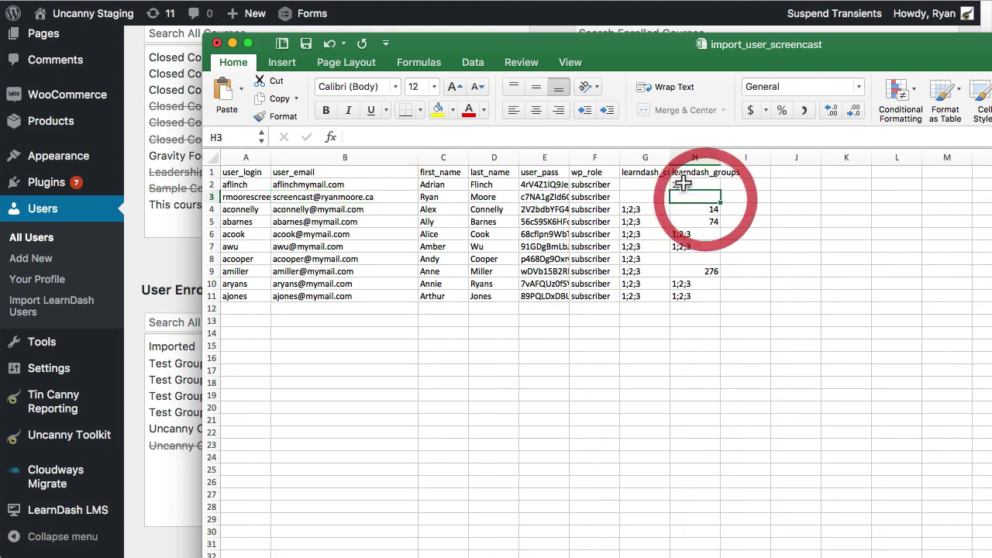
click(192, 261)
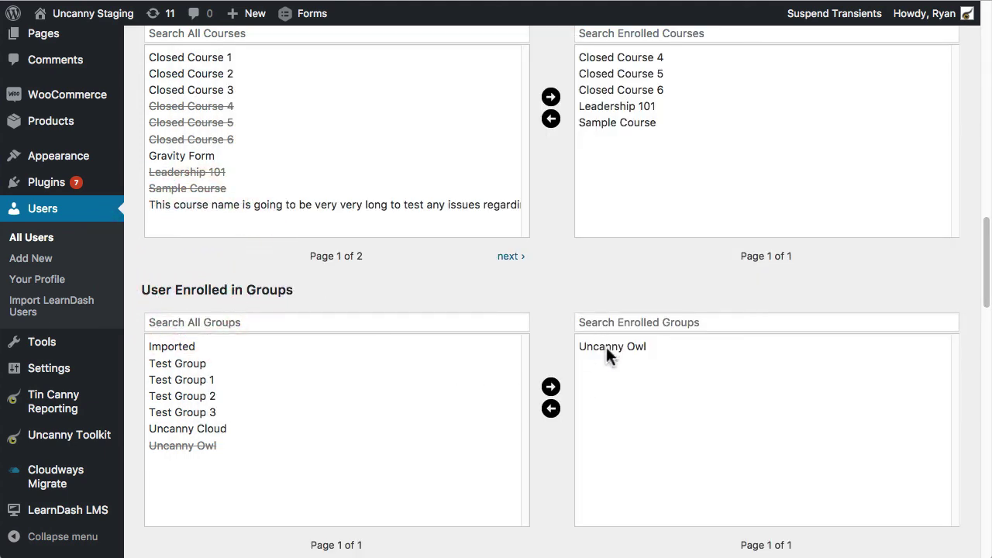
click(44, 310)
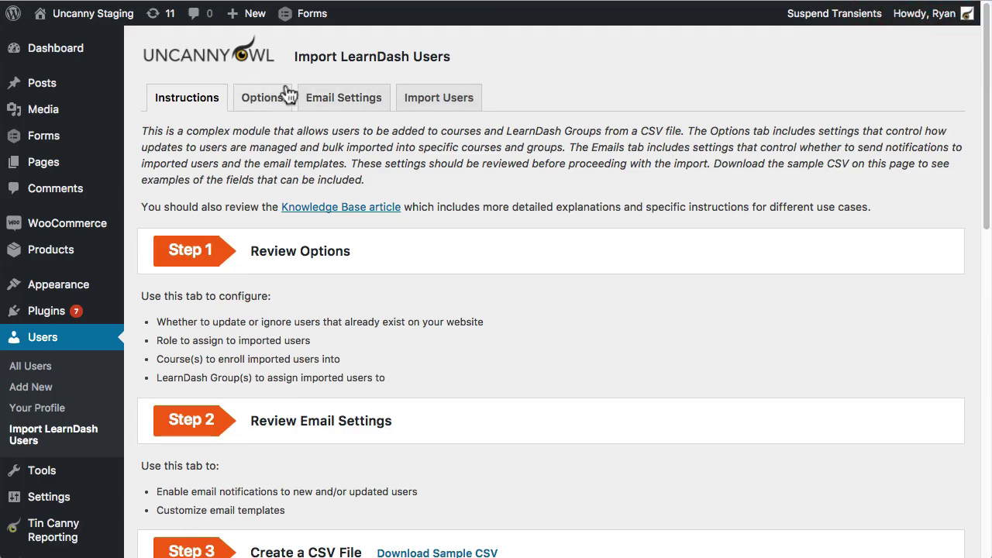
Step: Confirm the import options assign users to Uncanny Owl, recheck Leadership 101, and reopen Import LearnDash Users
click(264, 97)
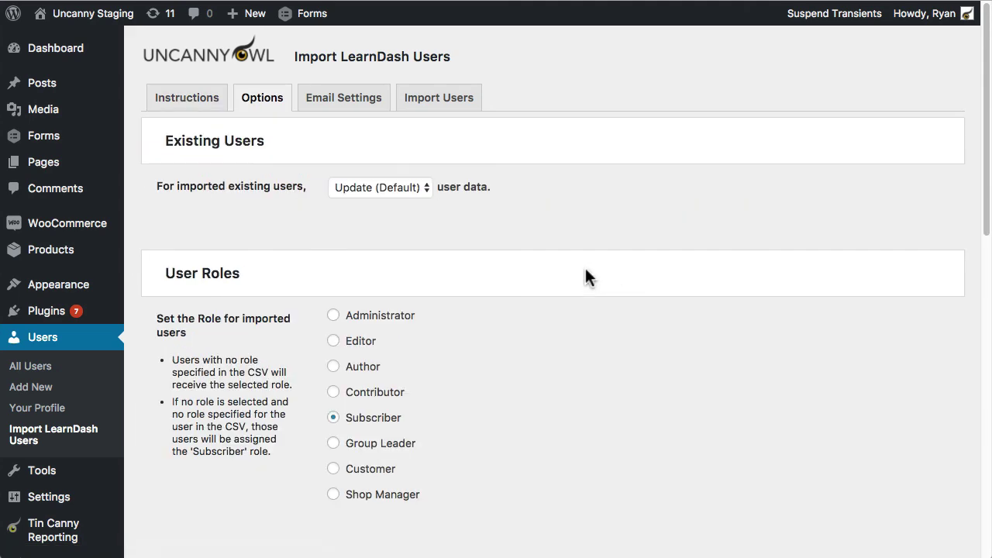
scroll(574, 267, down, 15)
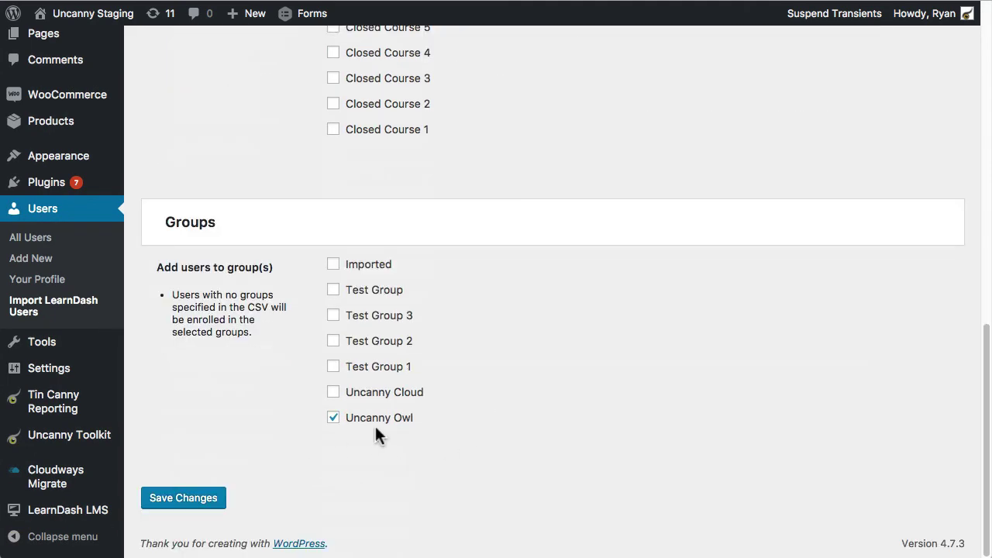
scroll(541, 391, up, 5)
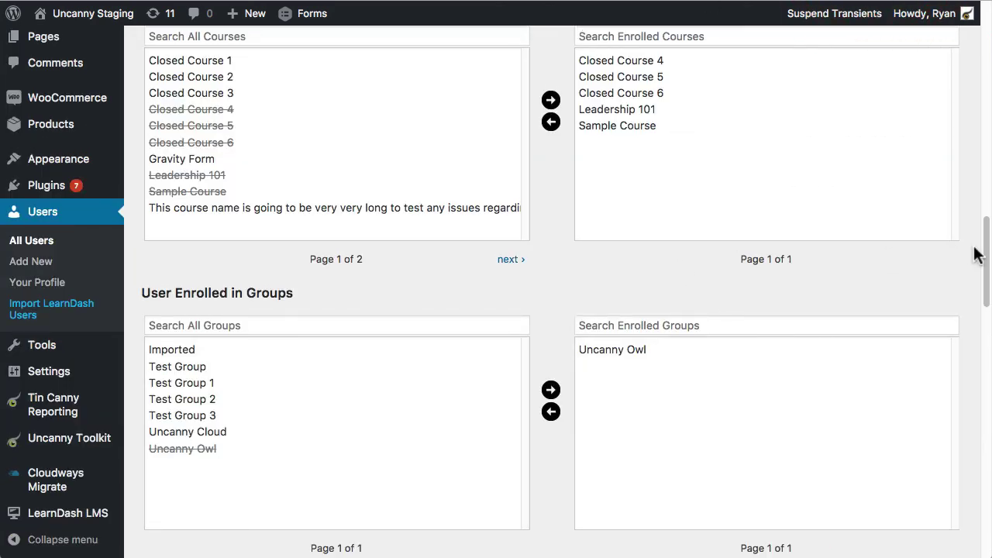
click(634, 109)
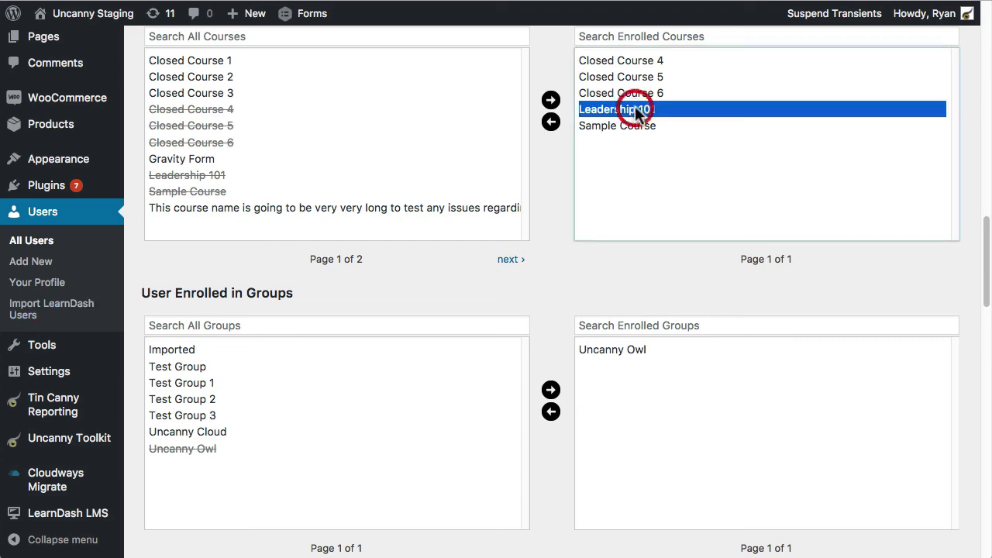
scroll(628, 387, up, 3)
scroll(629, 430, up, 10)
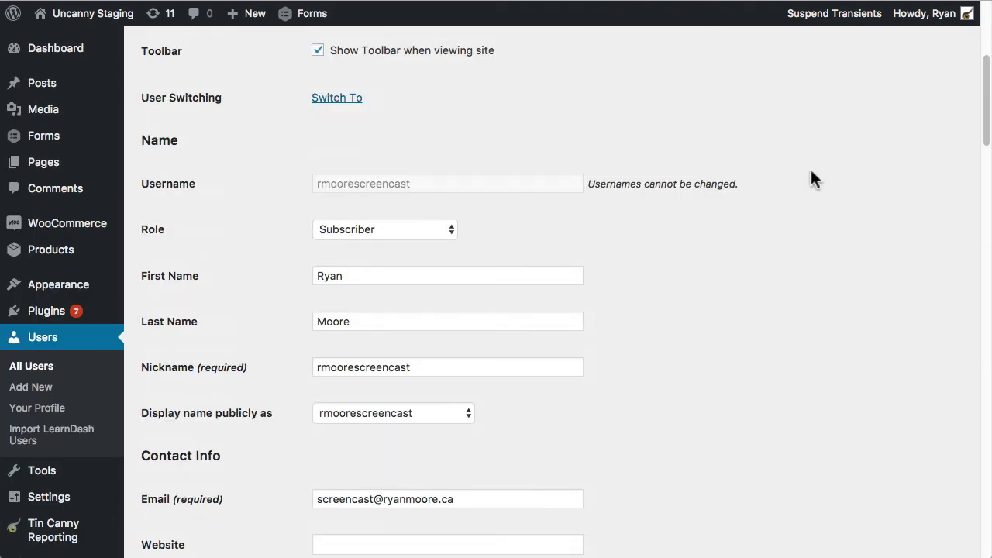
click(72, 434)
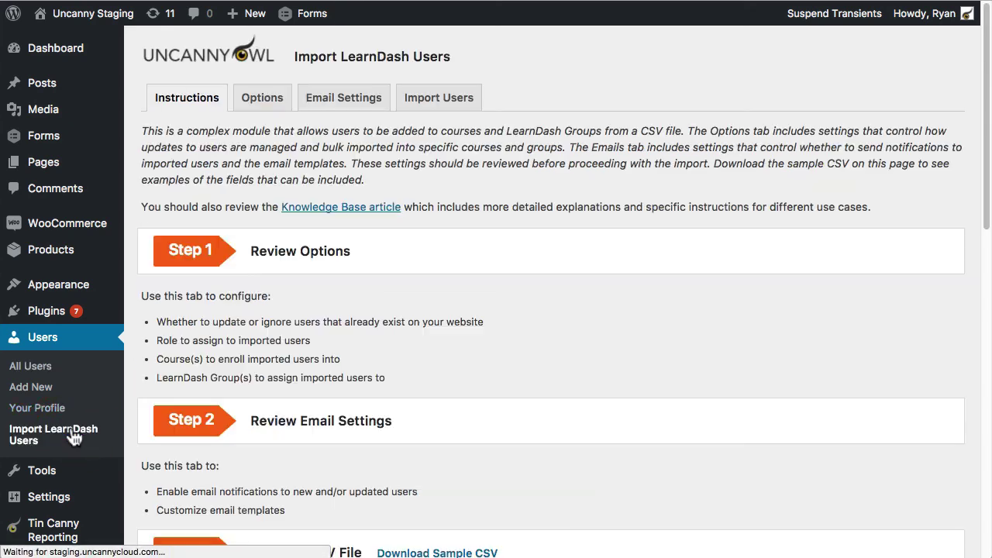